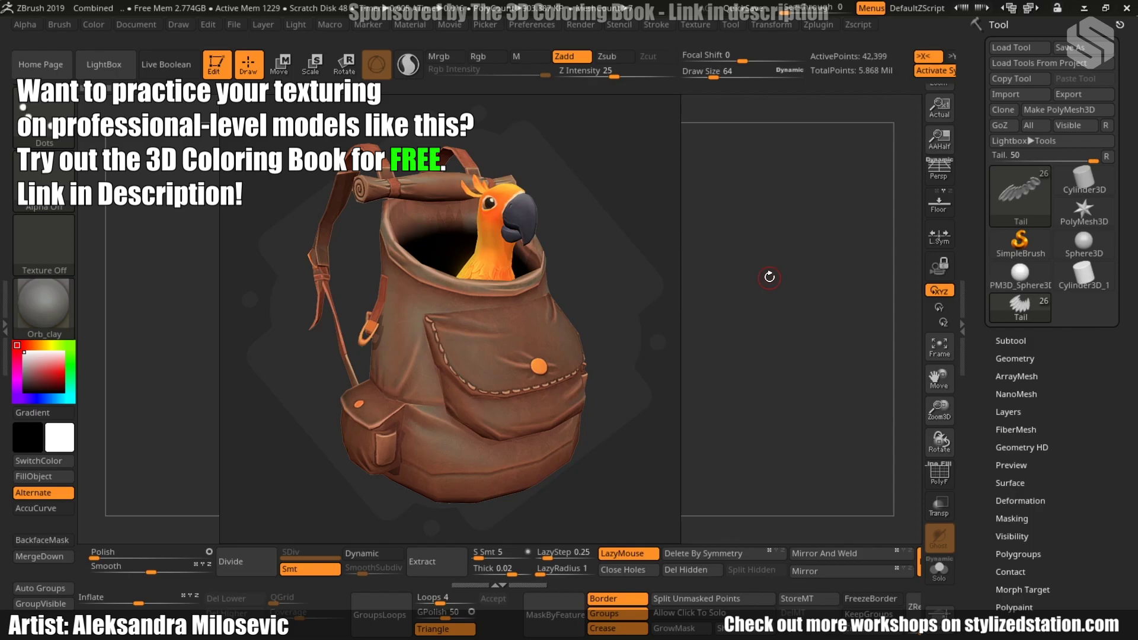
# Orbit the model slightly, then drag the parrot reference board's top edge down to resize it
pyautogui.moveTo(769, 277); pyautogui.dragTo(589, 216)
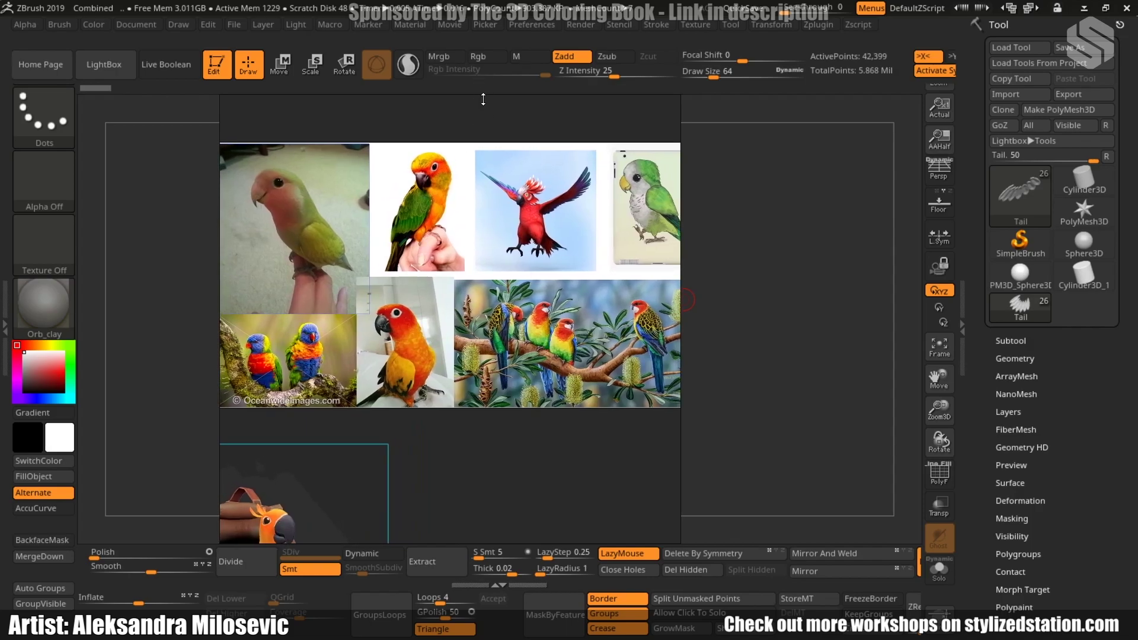
pyautogui.moveTo(483, 99); pyautogui.dragTo(504, 144)
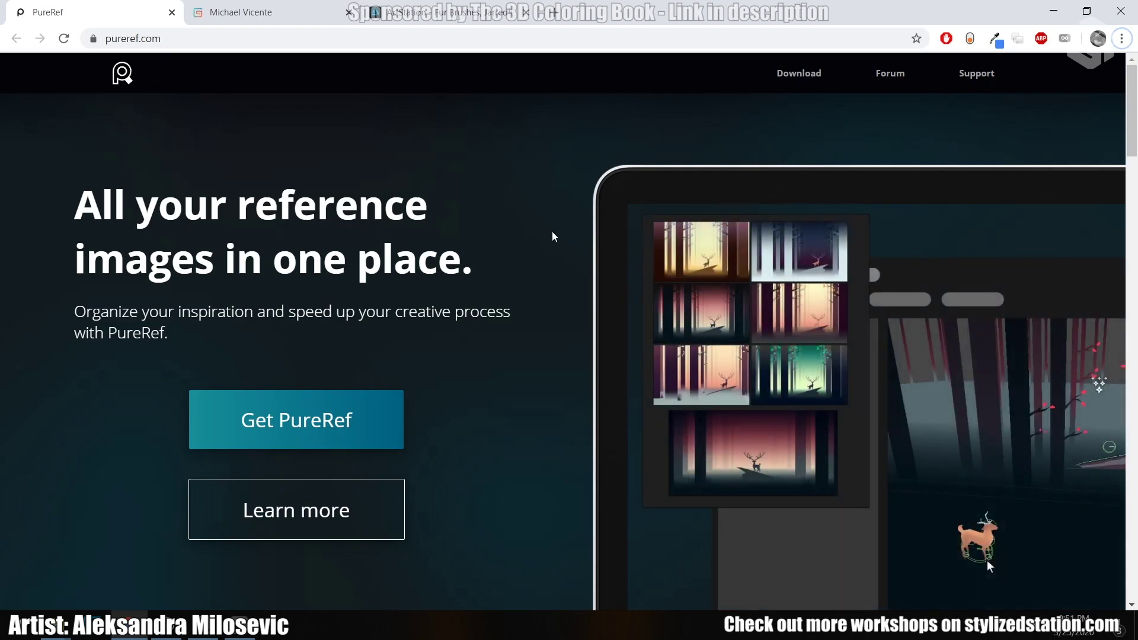
# Scroll pureref.com past the drag-and-drop demo to the 'Always where you need it' section
pyautogui.scroll(-14, 553, 236)
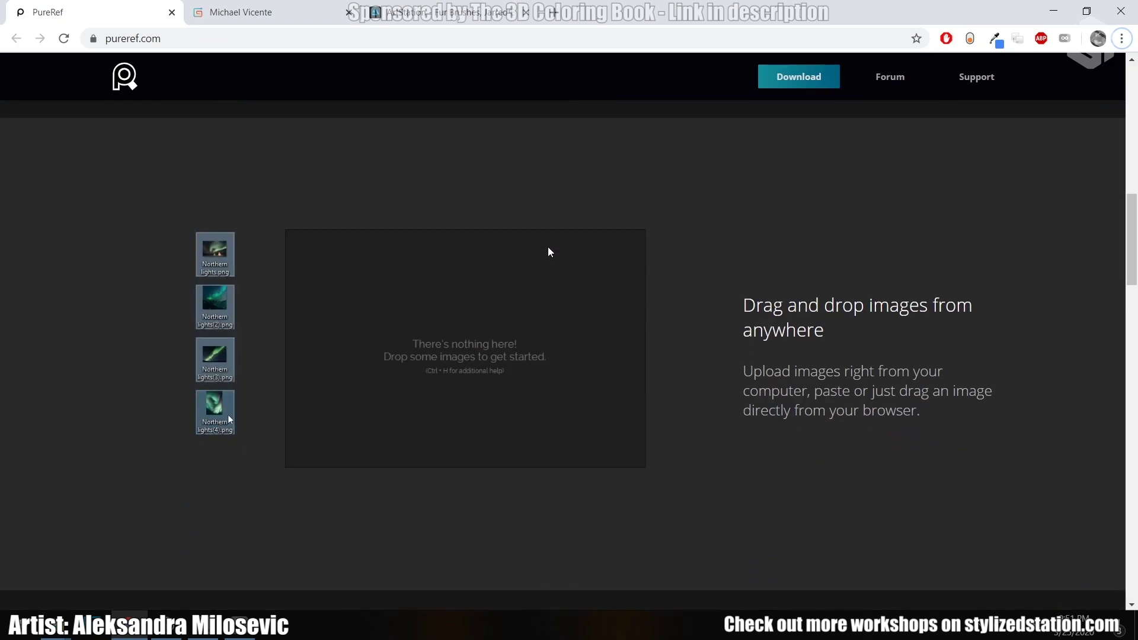
pyautogui.scroll(-4, 549, 250)
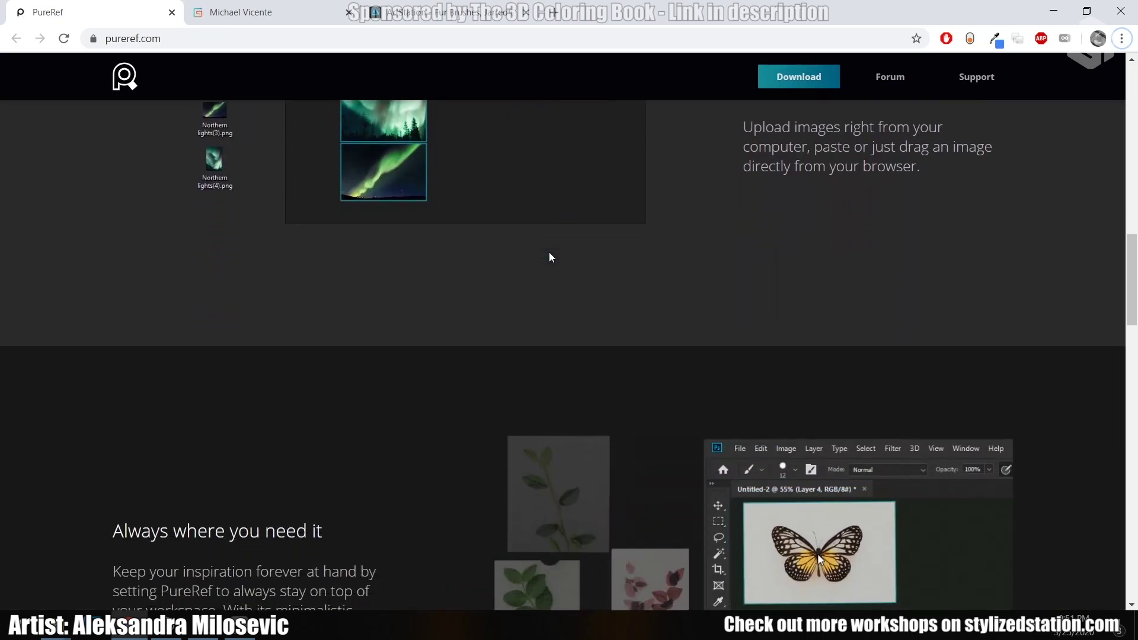
pyautogui.scroll(-4, 548, 251)
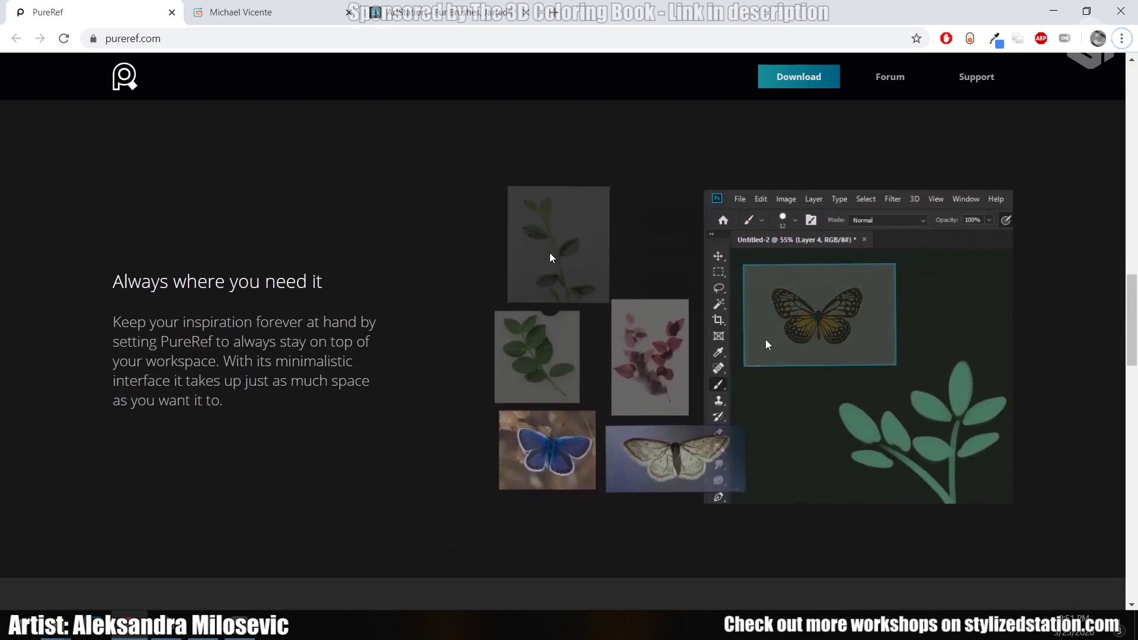
pyautogui.scroll(-2, 550, 252)
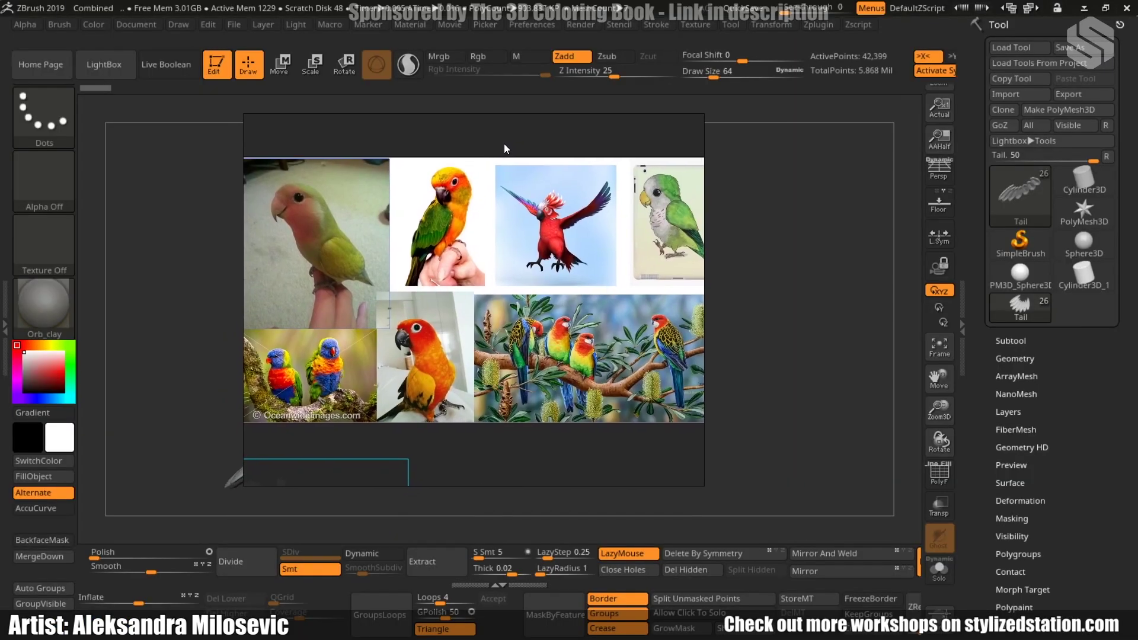
# Zoom out and close the PureRef board, then orbit the parrot toward a side view
pyautogui.scroll(-2, 556, 278)
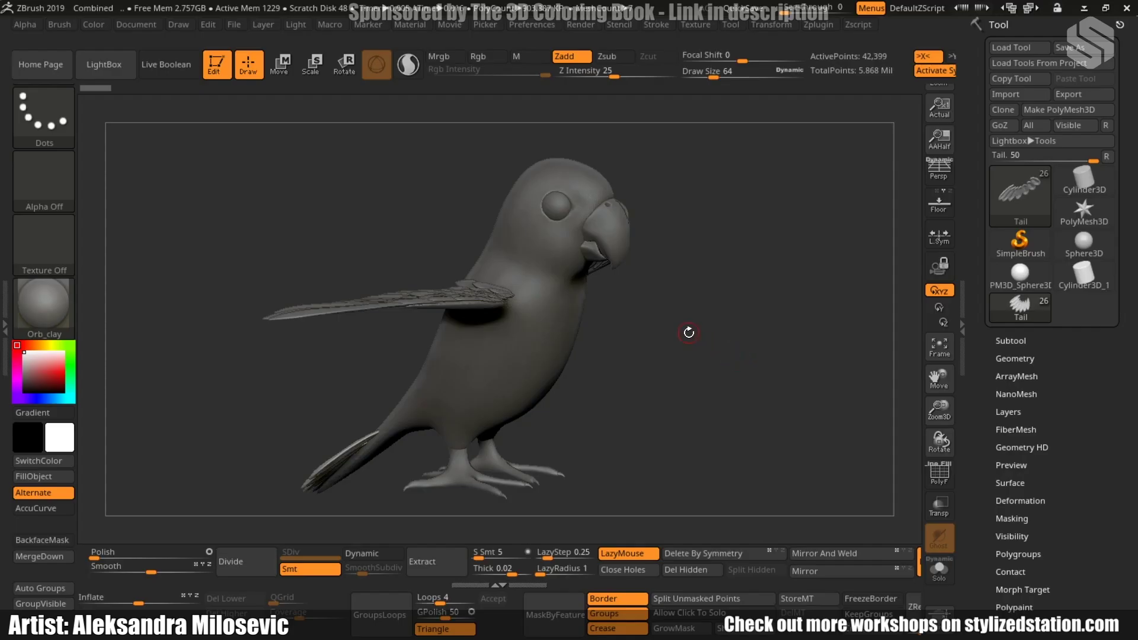
pyautogui.moveTo(686, 330)
pyautogui.mouseDown()
pyautogui.moveTo(648, 353)
pyautogui.moveTo(540, 361)
pyautogui.moveTo(471, 487)
pyautogui.moveTo(492, 468)
pyautogui.mouseUp()
# Expand the Update1 folder in the Subtool list and activate PM3D_Cylinder3D2, then the body
pyautogui.keyDown('alt'); pyautogui.click(539, 361); pyautogui.keyUp('alt')
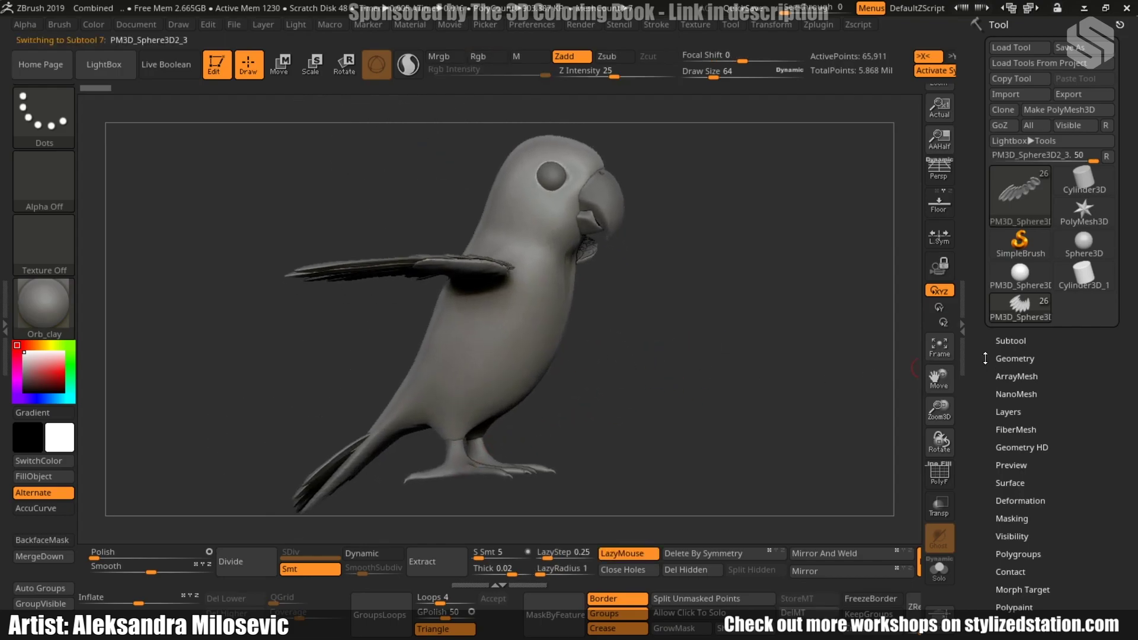
pyautogui.click(1028, 341)
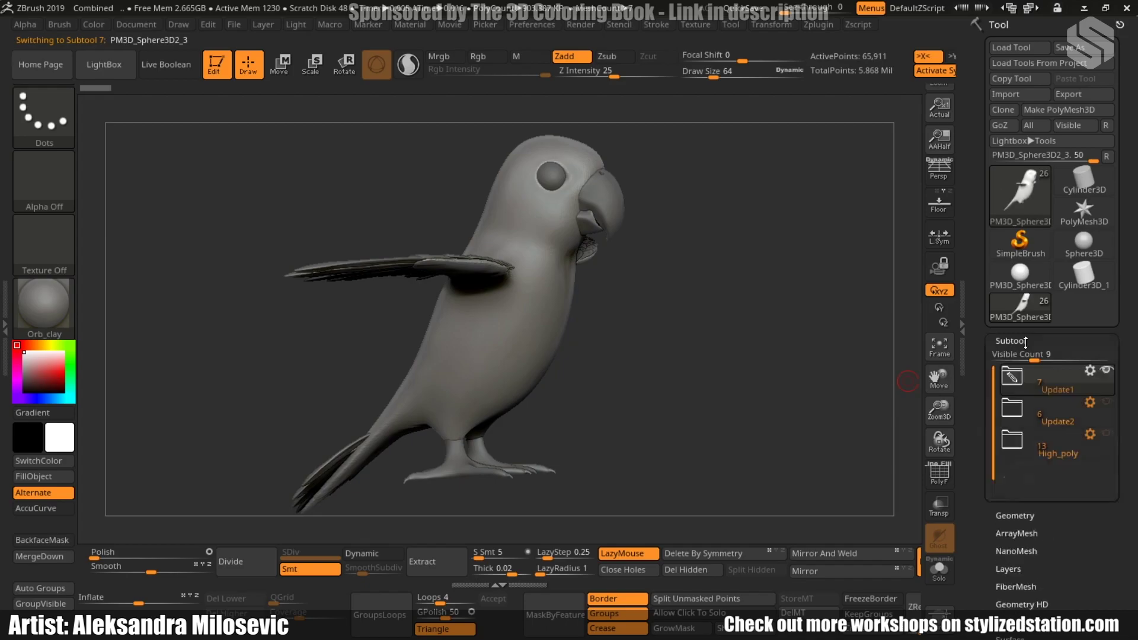
pyautogui.click(1023, 386)
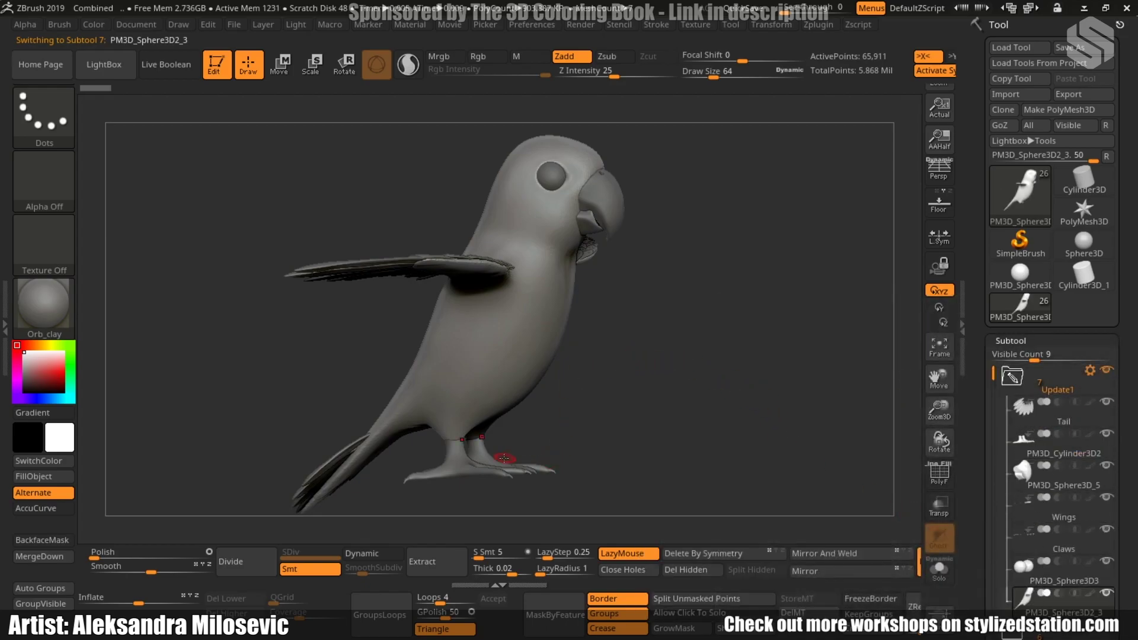
pyautogui.keyDown('alt'); pyautogui.click(465, 464); pyautogui.keyUp('alt')
pyautogui.moveTo(666, 335); pyautogui.dragTo(694, 362)
pyautogui.moveTo(652, 434); pyautogui.dragTo(534, 343)
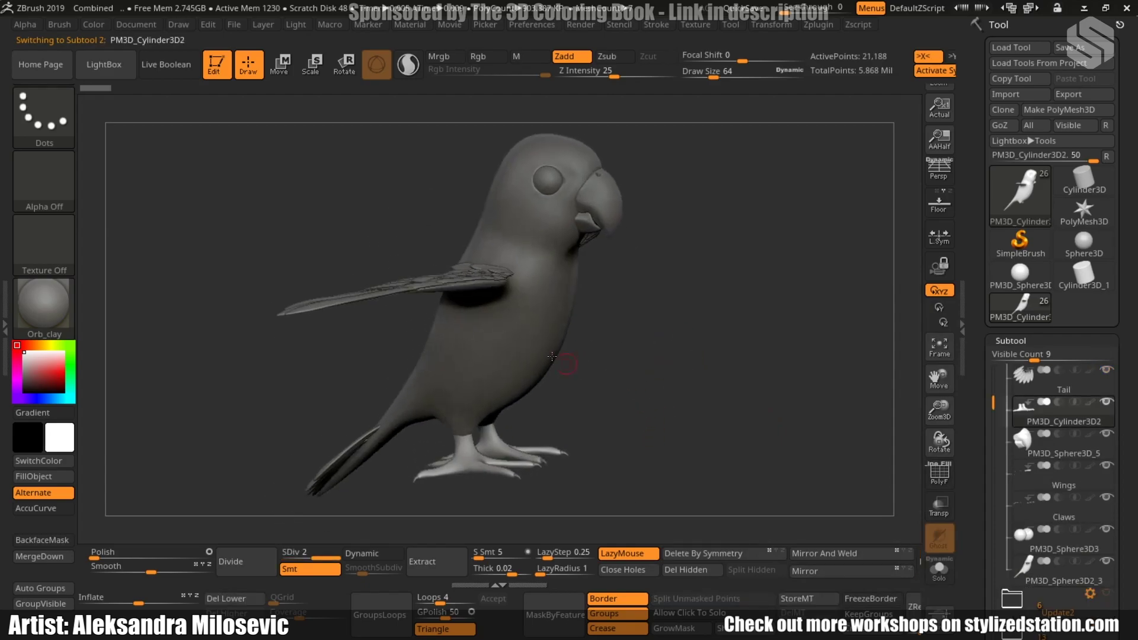
pyautogui.keyDown('alt'); pyautogui.click(531, 339); pyautogui.keyUp('alt')
# Change the brush with B-S-T and turn off symmetry with X while orbiting the parrot
pyautogui.press('b')
pyautogui.press('s')
pyautogui.press('t')
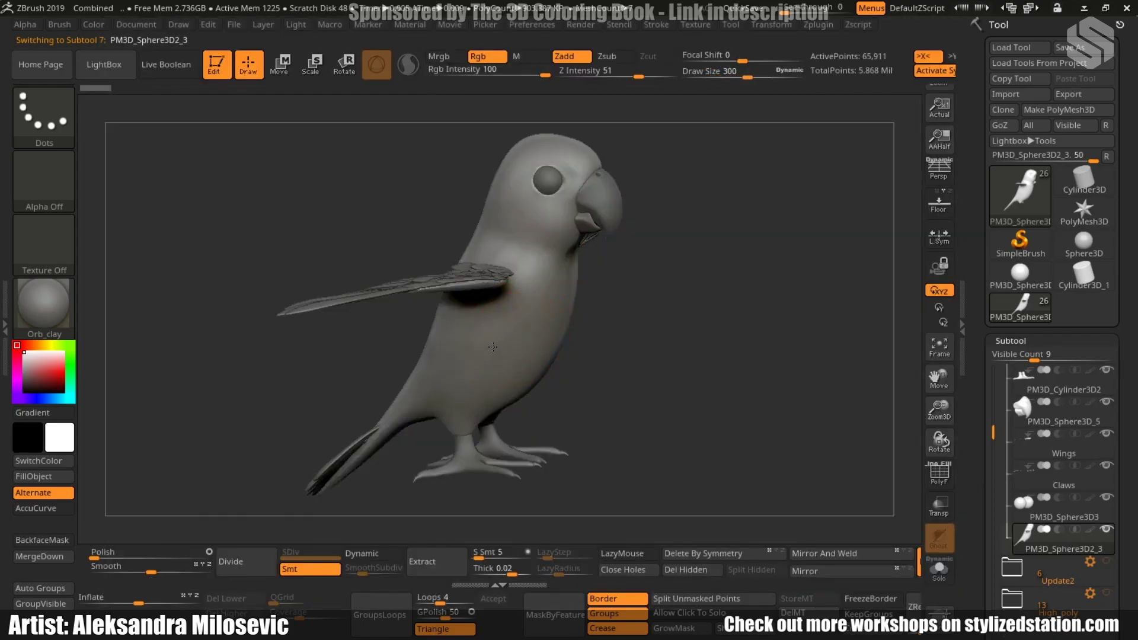
pyautogui.moveTo(625, 338); pyautogui.dragTo(561, 330)
pyautogui.press('x')
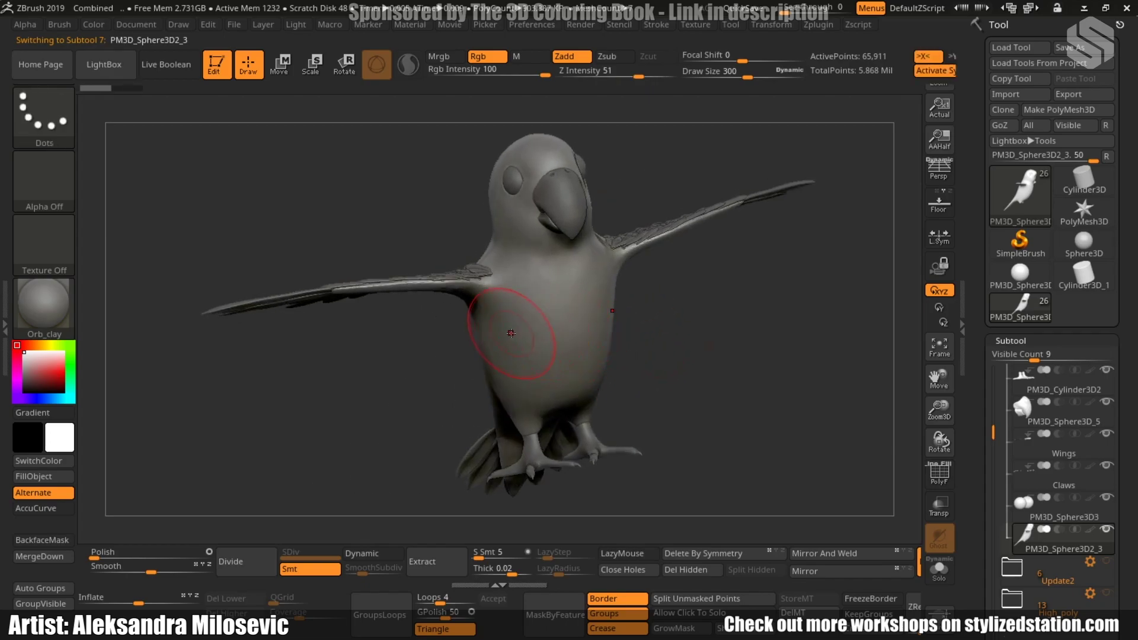
pyautogui.moveTo(696, 343); pyautogui.dragTo(386, 438)
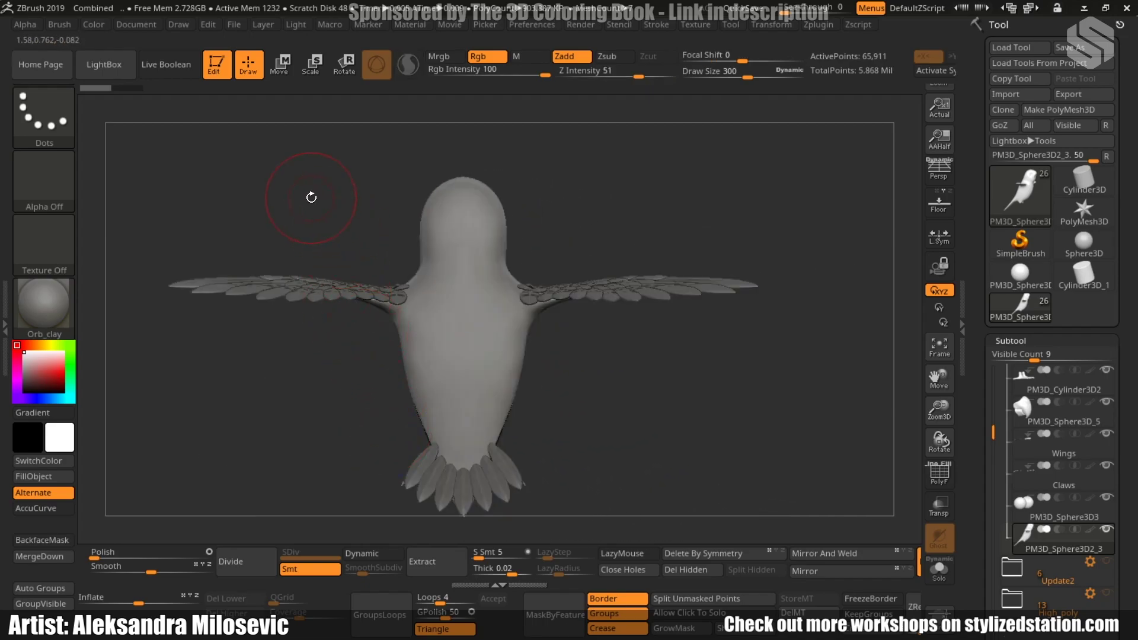
pyautogui.moveTo(310, 195)
pyautogui.mouseDown()
pyautogui.moveTo(286, 362)
pyautogui.moveTo(325, 249)
pyautogui.moveTo(373, 309)
pyautogui.moveTo(374, 238)
pyautogui.mouseUp()
# Isolate a single wing feather and pick the Orb_Cracks brush at Draw Size 36
pyautogui.keyDown('alt'); pyautogui.click(379, 313); pyautogui.keyUp('alt')
pyautogui.keyDown('ctrl'); pyautogui.keyDown('shift'); pyautogui.click(351, 364); pyautogui.keyUp('shift'); pyautogui.keyUp('ctrl')
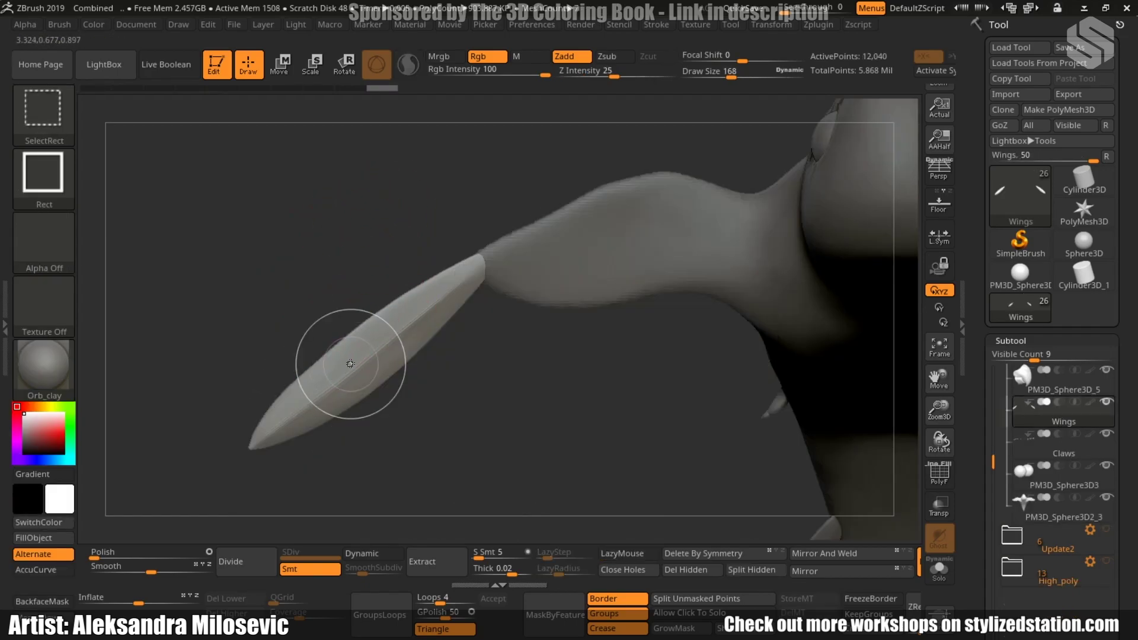
pyautogui.moveTo(304, 269)
pyautogui.keyDown('alt'); pyautogui.mouseDown()
pyautogui.moveTo(287, 261)
pyautogui.moveTo(296, 225)
pyautogui.mouseUp(); pyautogui.keyUp('alt')
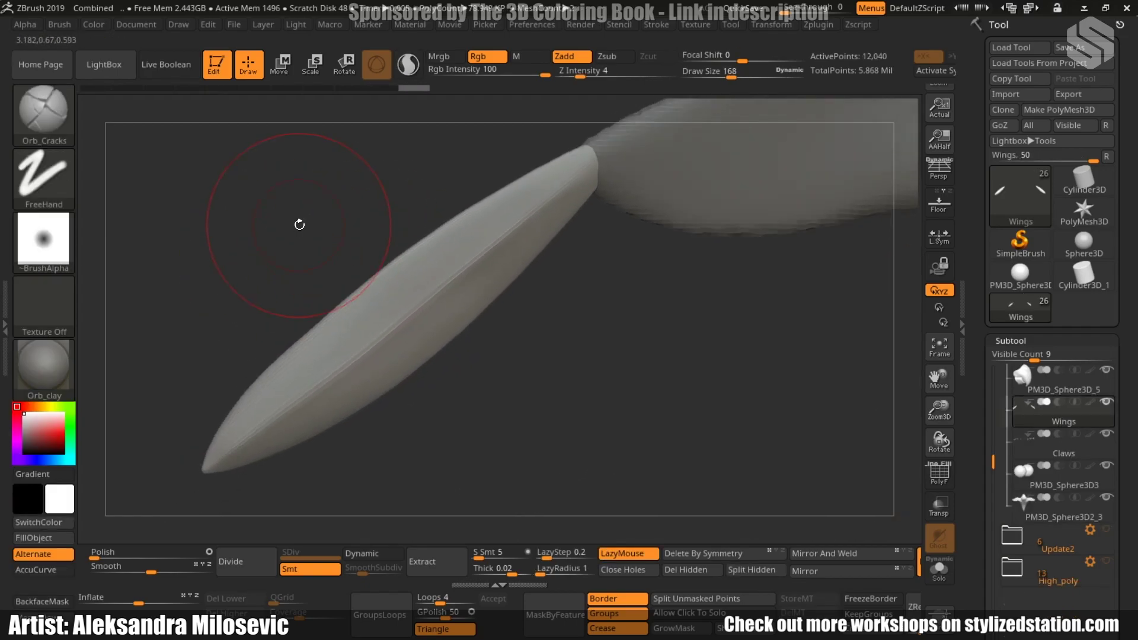
pyautogui.press('b')
pyautogui.press('Escape')
pyautogui.press('space')
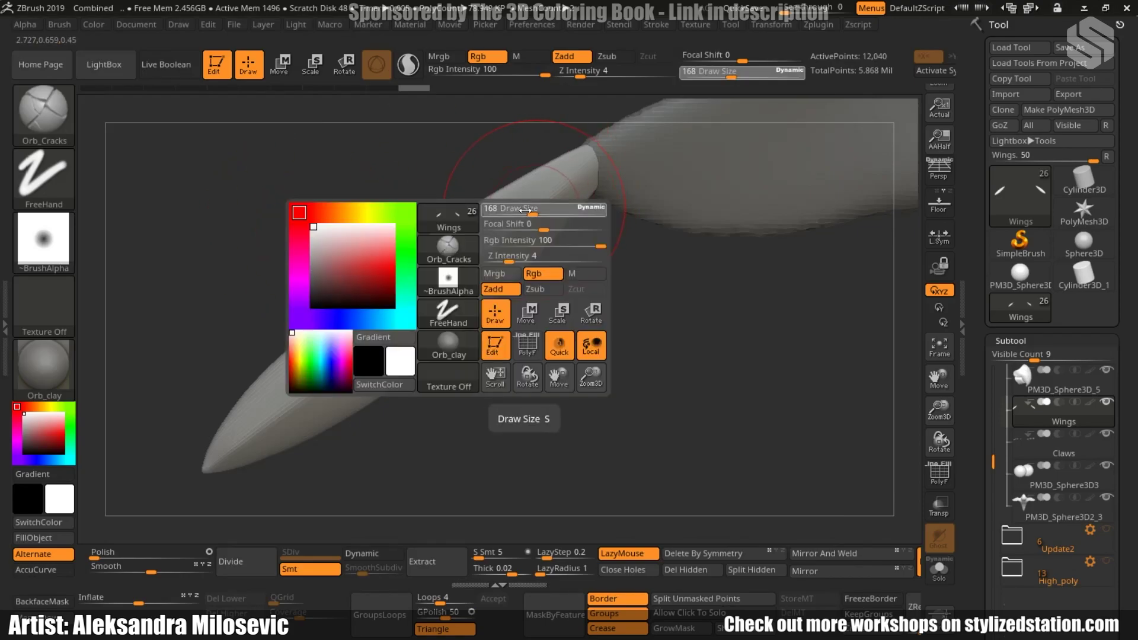
pyautogui.moveTo(525, 210); pyautogui.dragTo(501, 211)
# Carve a groove down the feather at Z Intensity 14, refine at 7, and smooth
pyautogui.press('space')
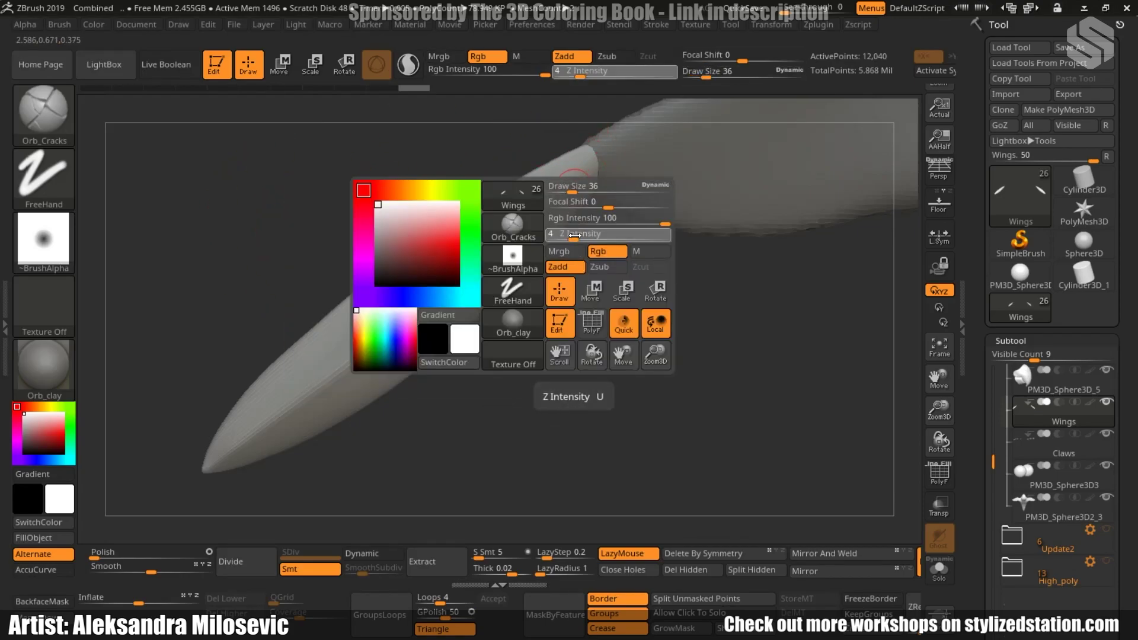
pyautogui.moveTo(575, 235); pyautogui.dragTo(587, 235)
pyautogui.moveTo(585, 171); pyautogui.dragTo(332, 369)
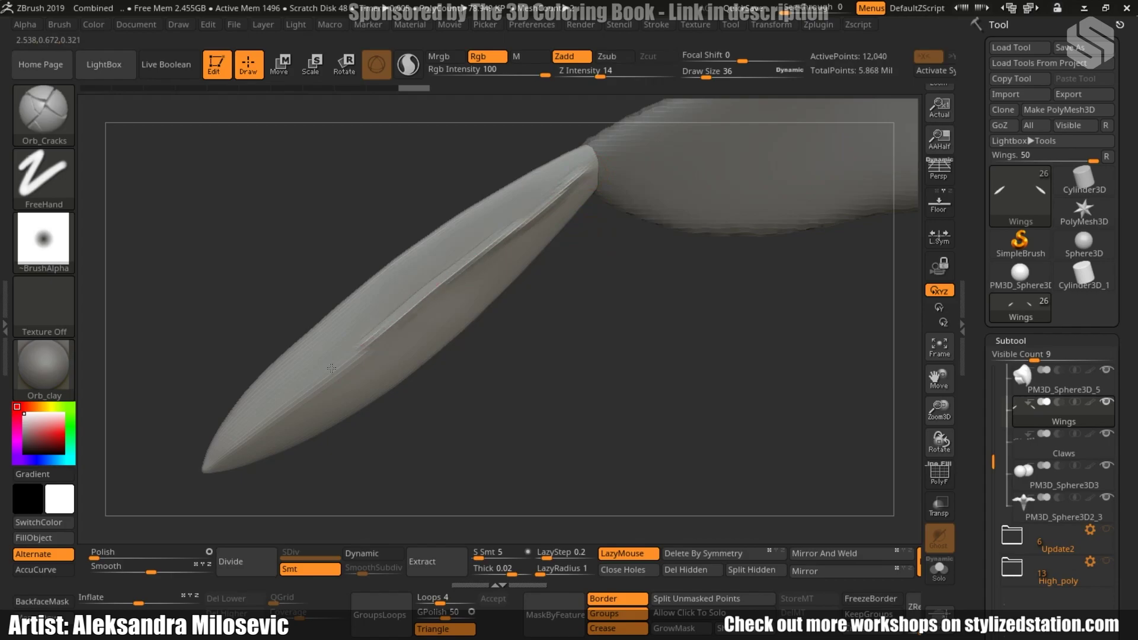
pyautogui.press('space')
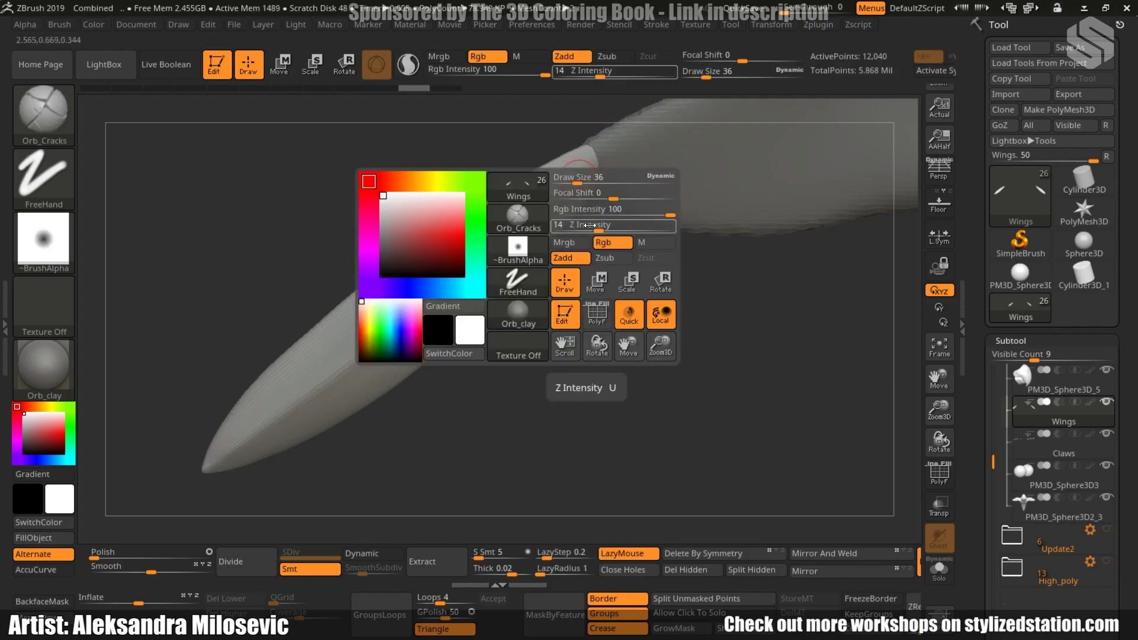
pyautogui.moveTo(590, 225); pyautogui.dragTo(581, 226)
pyautogui.moveTo(247, 420)
pyautogui.mouseDown()
pyautogui.moveTo(514, 354)
pyautogui.moveTo(468, 308)
pyautogui.moveTo(427, 329)
pyautogui.mouseUp()
pyautogui.press('shift')
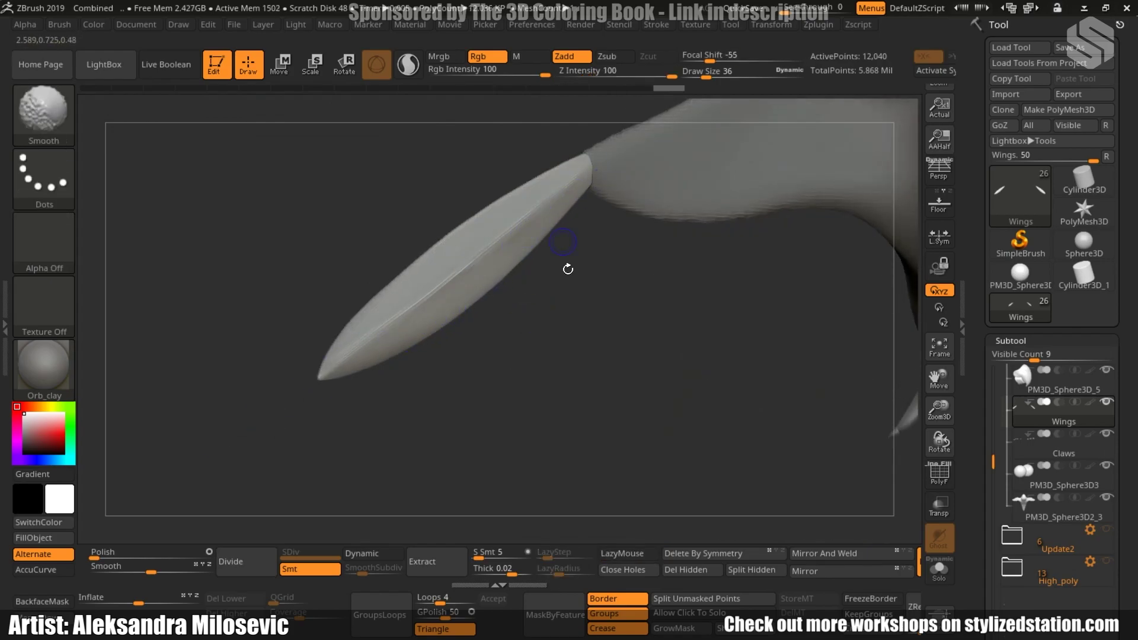
# Unhide all feathers, zoom out on the wing, and toggle the polygroup wireframe on and off
pyautogui.keyDown('ctrl'); pyautogui.keyDown('shift'); pyautogui.click(610, 343); pyautogui.keyUp('shift'); pyautogui.keyUp('ctrl')
pyautogui.moveTo(602, 330)
pyautogui.keyDown('alt'); pyautogui.mouseDown()
pyautogui.moveTo(603, 407)
pyautogui.moveTo(676, 421)
pyautogui.mouseUp(); pyautogui.keyUp('alt')
pyautogui.click(936, 477)
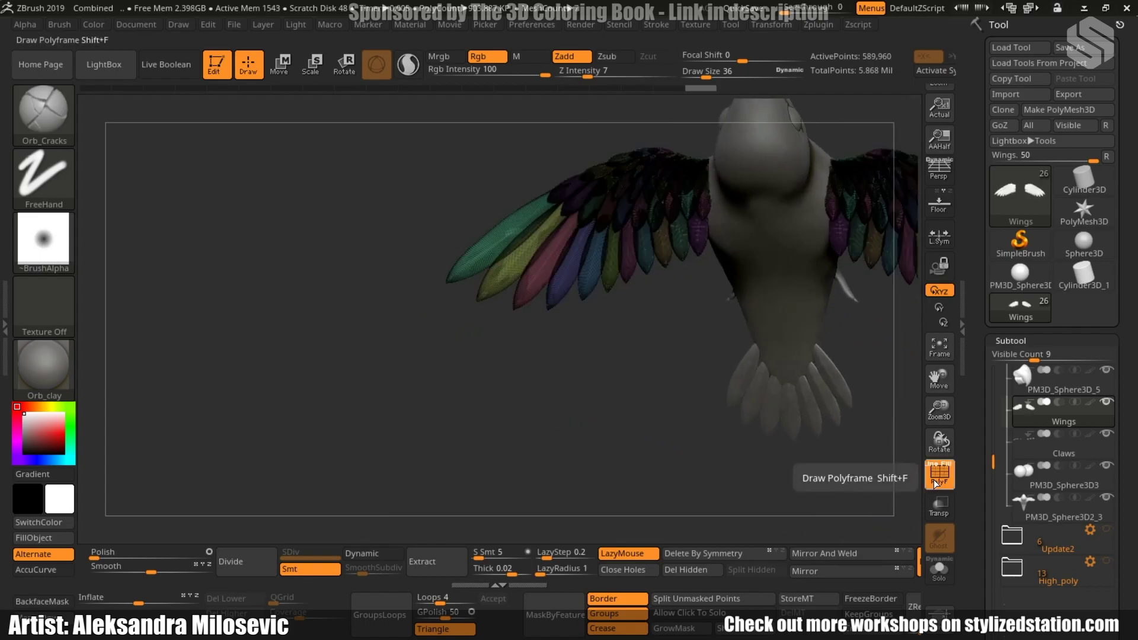
pyautogui.click(935, 481)
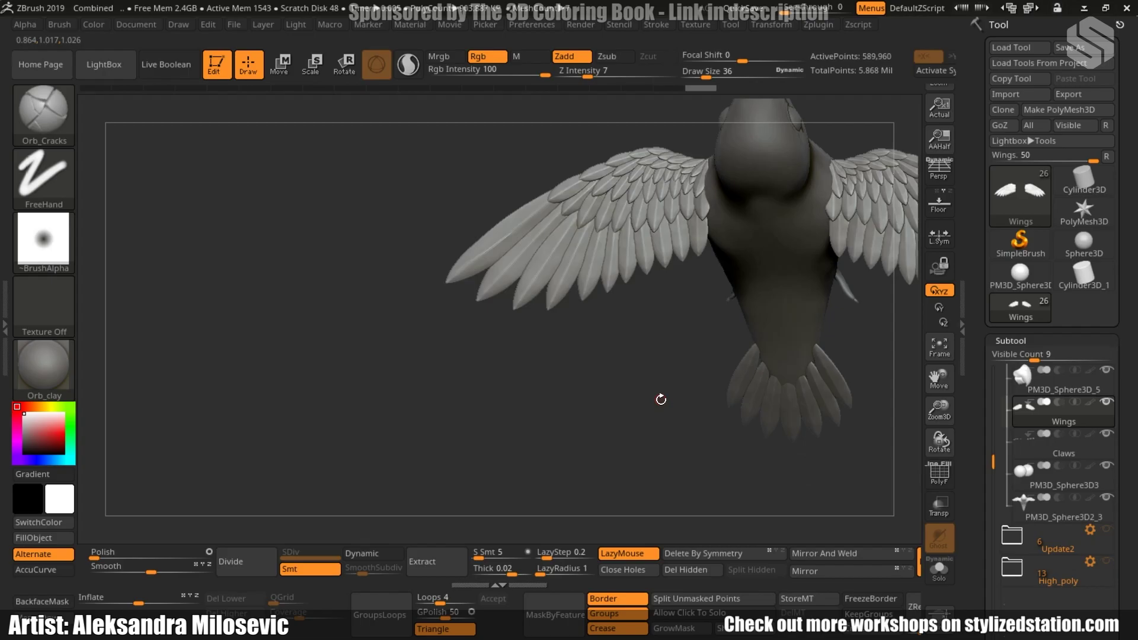
# Browse the Gumroad Orb-brushes Pack page in Chrome, then return to ZBrush
pyautogui.hotkey('alt', 'Tab')
pyautogui.scroll(-3, 857, 296)
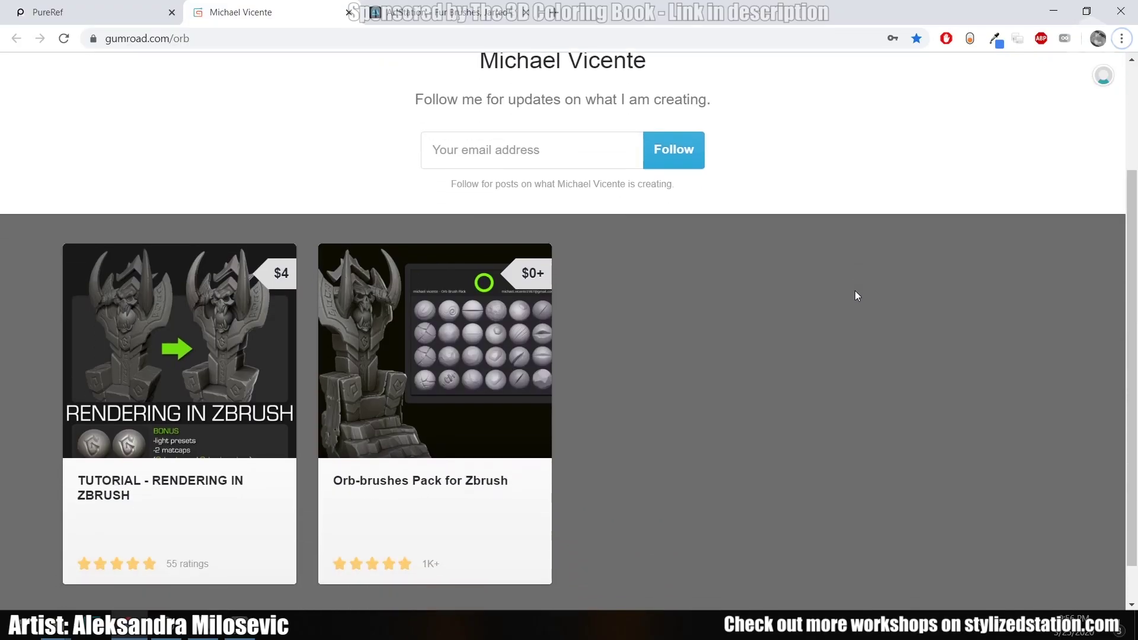
pyautogui.scroll(1, 857, 295)
pyautogui.scroll(-1, 855, 295)
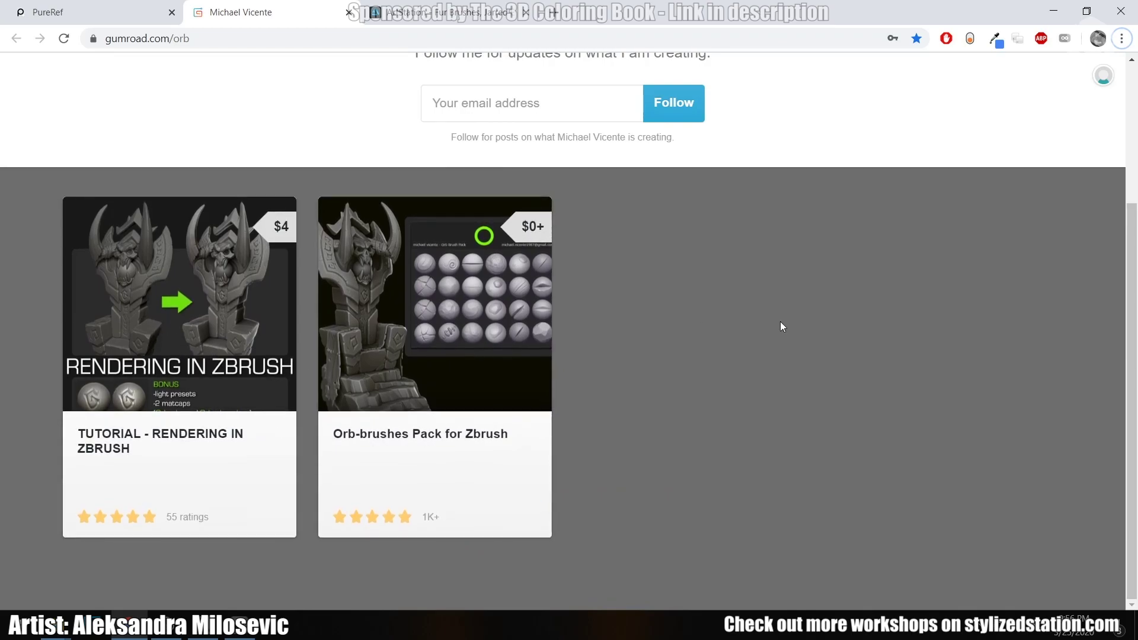
pyautogui.scroll(2, 801, 326)
pyautogui.scroll(1, 802, 329)
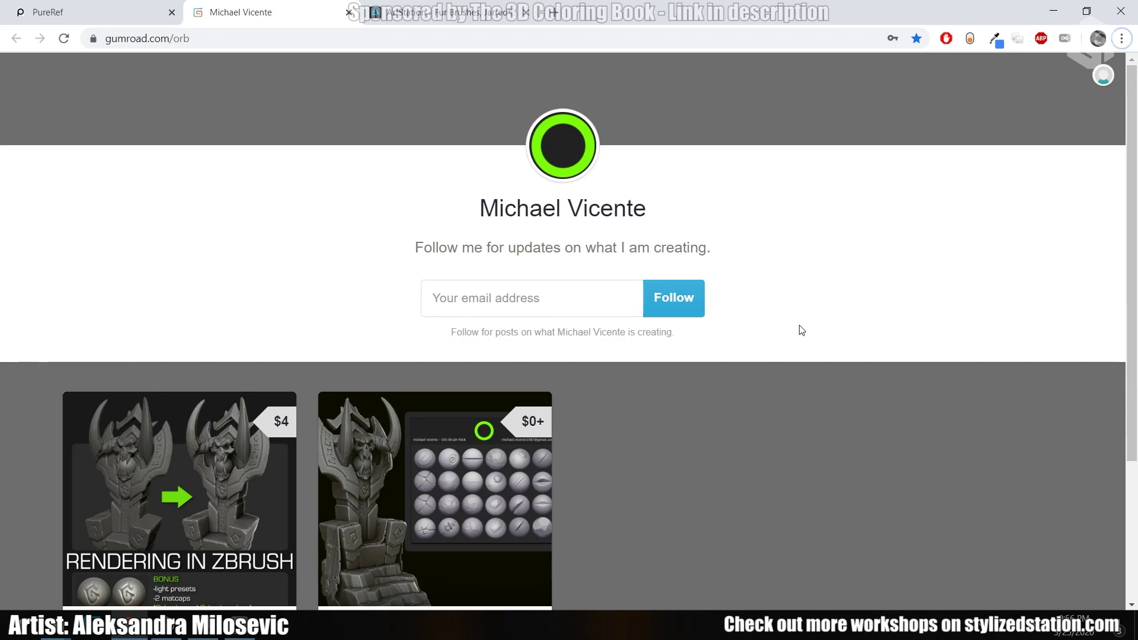
pyautogui.hotkey('alt', 'Tab')
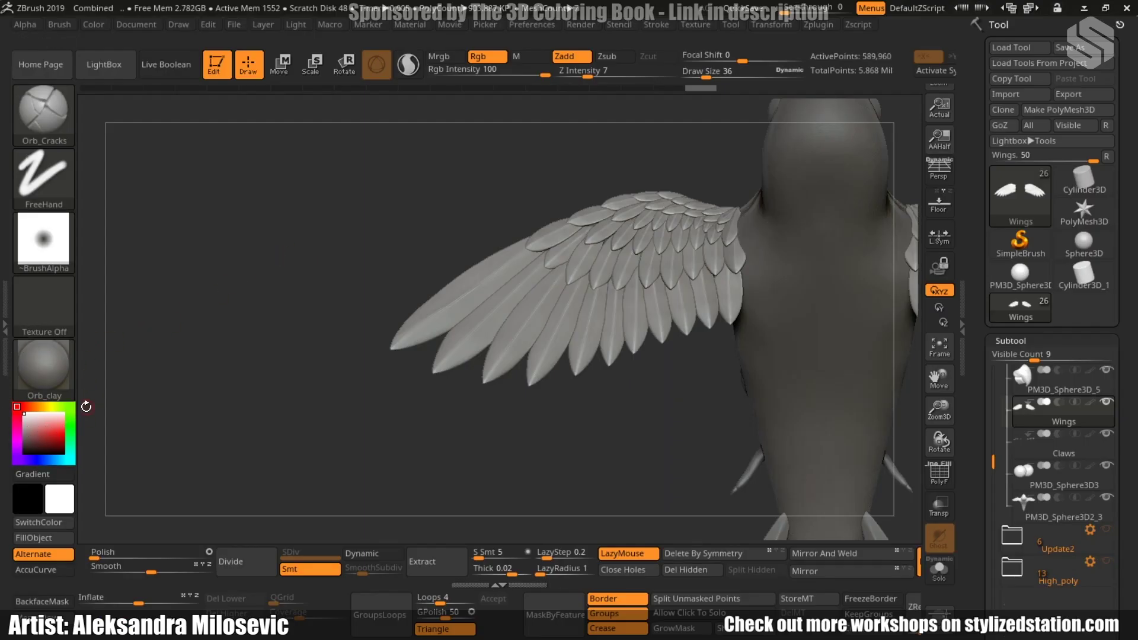
# Collapse and hide the Update1 folder and show the Update2 version of the parrot
pyautogui.click(1013, 79)
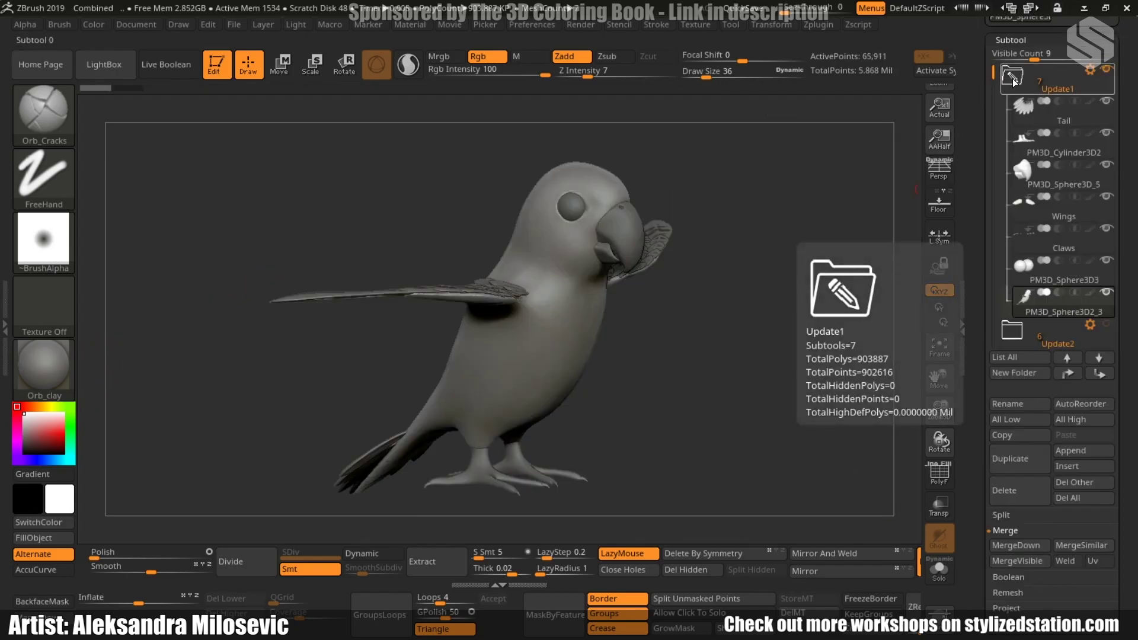
pyautogui.click(1014, 81)
pyautogui.click(1106, 68)
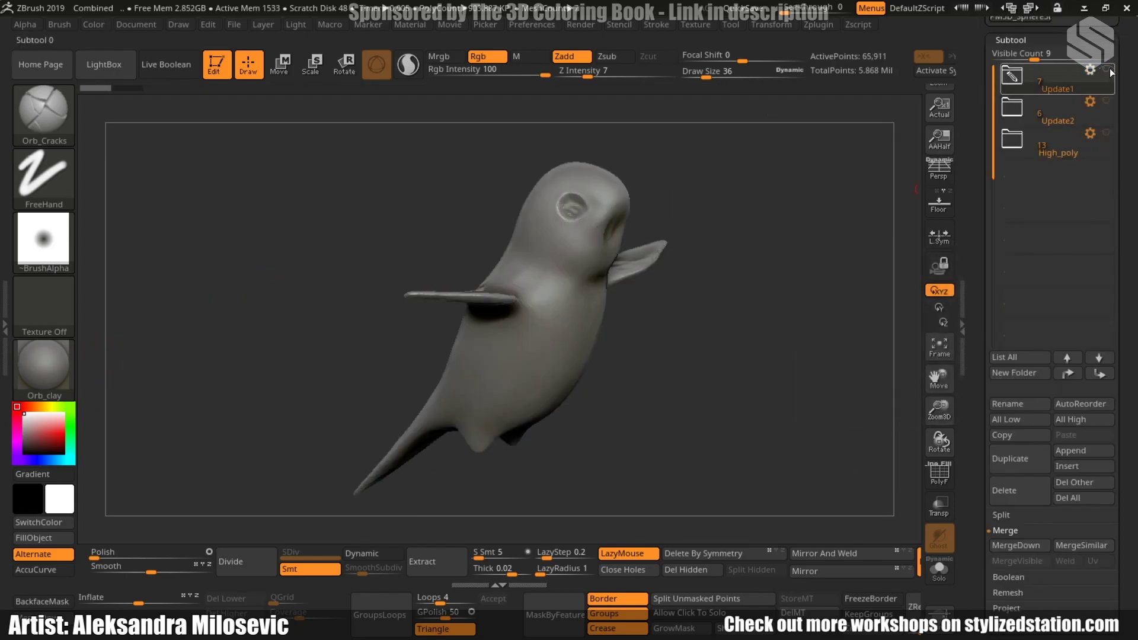
pyautogui.click(1110, 103)
pyautogui.click(1107, 100)
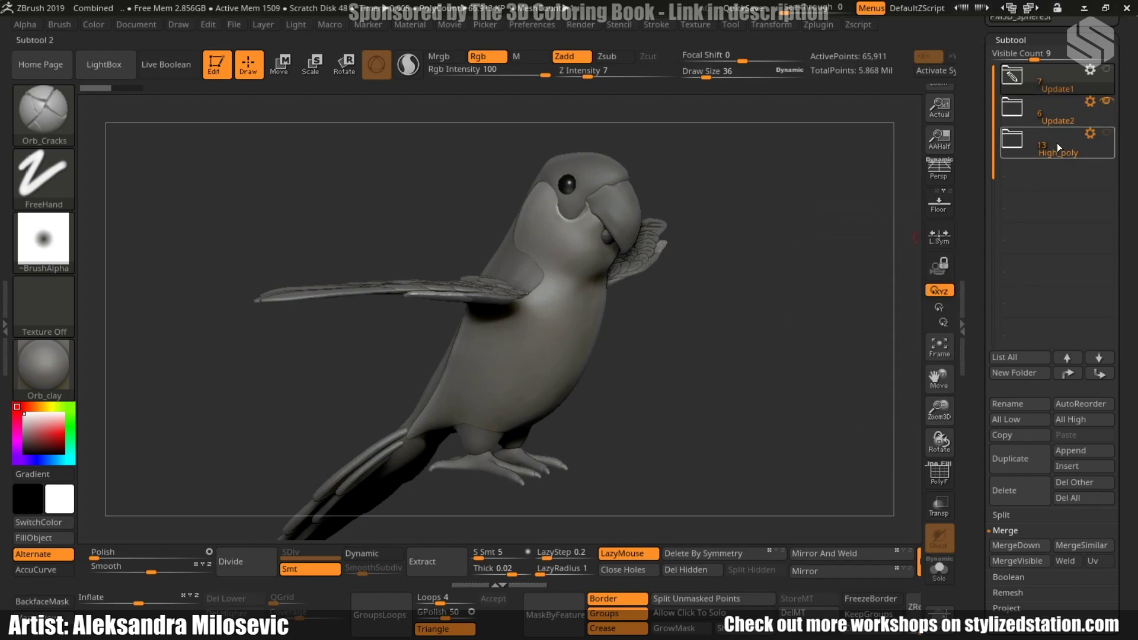
pyautogui.click(1051, 119)
pyautogui.moveTo(785, 293); pyautogui.dragTo(797, 288)
# Switch to the Move brush and enlarge its size from 457 to 746
pyautogui.press('b')
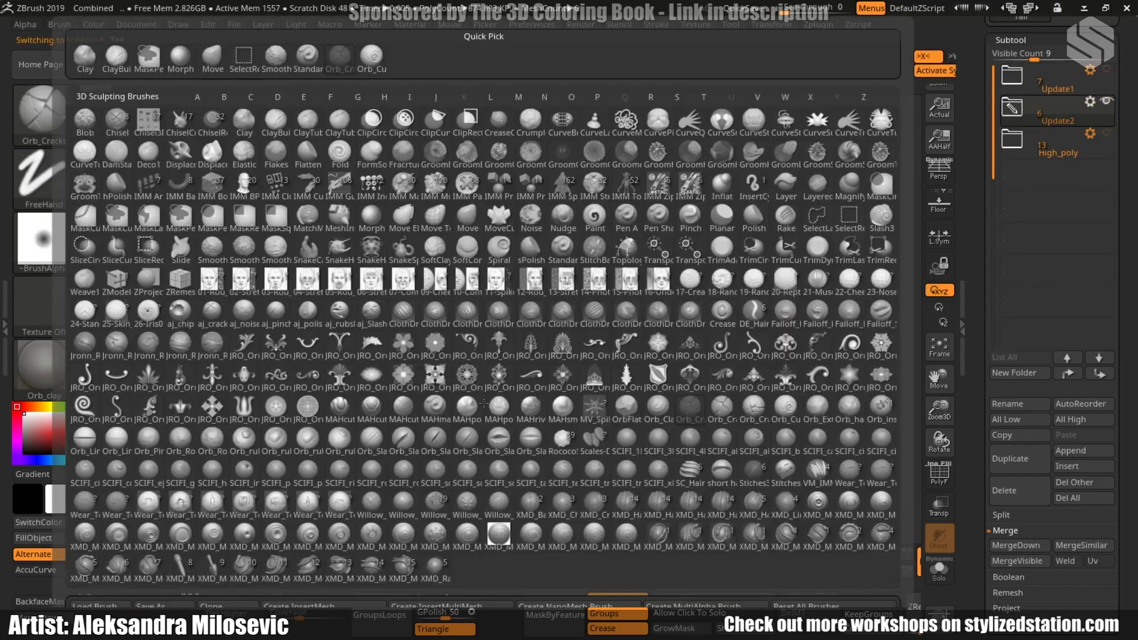
pyautogui.press('m')
pyautogui.press('v')
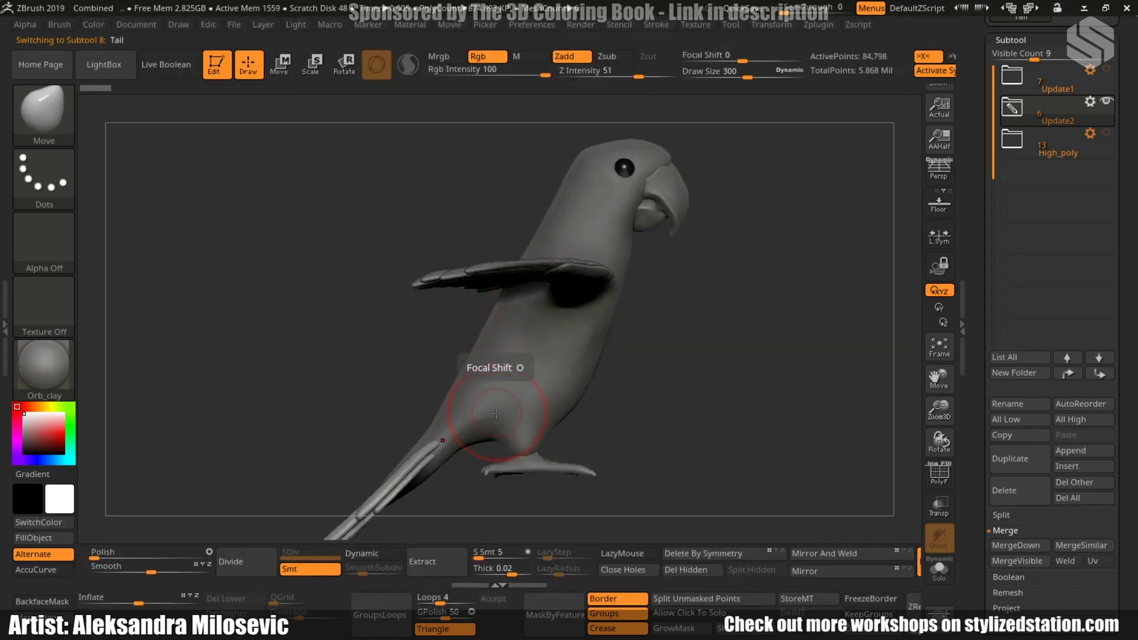
pyautogui.press('space')
pyautogui.moveTo(487, 403); pyautogui.dragTo(546, 402)
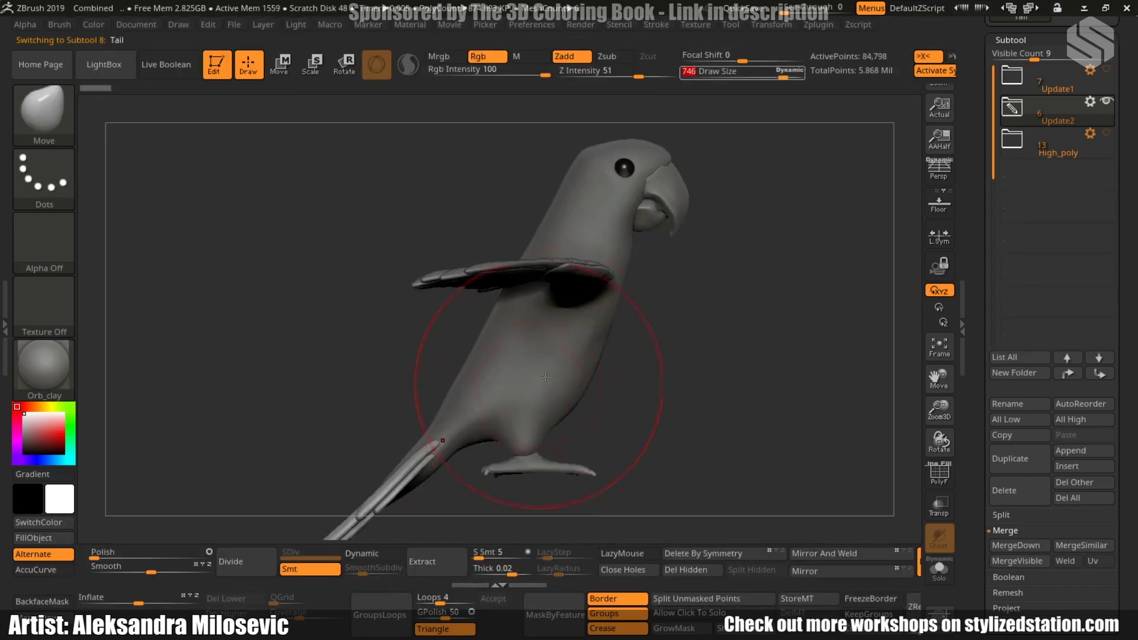
pyautogui.moveTo(686, 247); pyautogui.dragTo(675, 268)
# Activate the Beak, Claws, Wings and Tail subtools in turn, orbiting to inspect each
pyautogui.keyDown('alt'); pyautogui.click(657, 208); pyautogui.keyUp('alt')
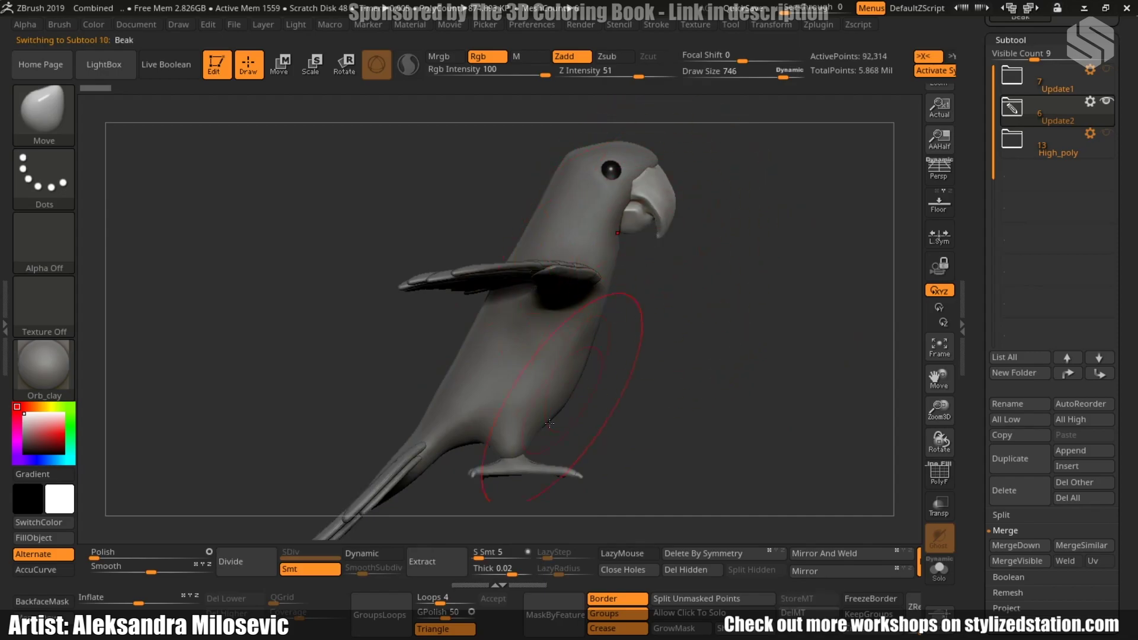
pyautogui.keyDown('alt'); pyautogui.click(533, 470); pyautogui.keyUp('alt')
pyautogui.moveTo(599, 468); pyautogui.dragTo(560, 369)
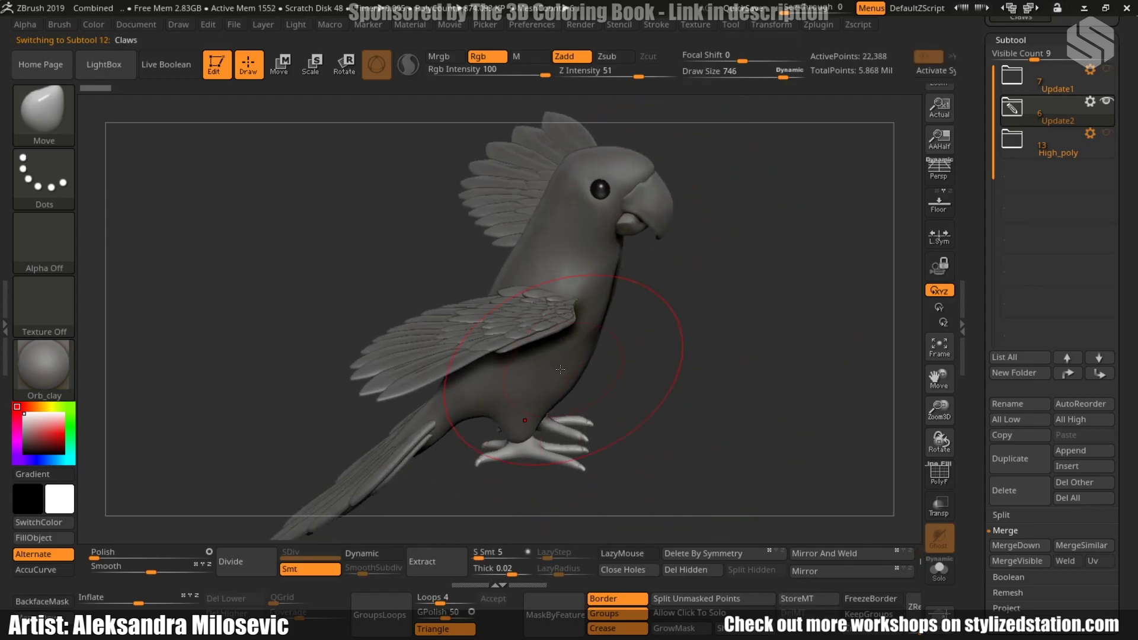
pyautogui.keyDown('alt'); pyautogui.click(461, 341); pyautogui.keyUp('alt')
pyautogui.moveTo(596, 287); pyautogui.dragTo(447, 411)
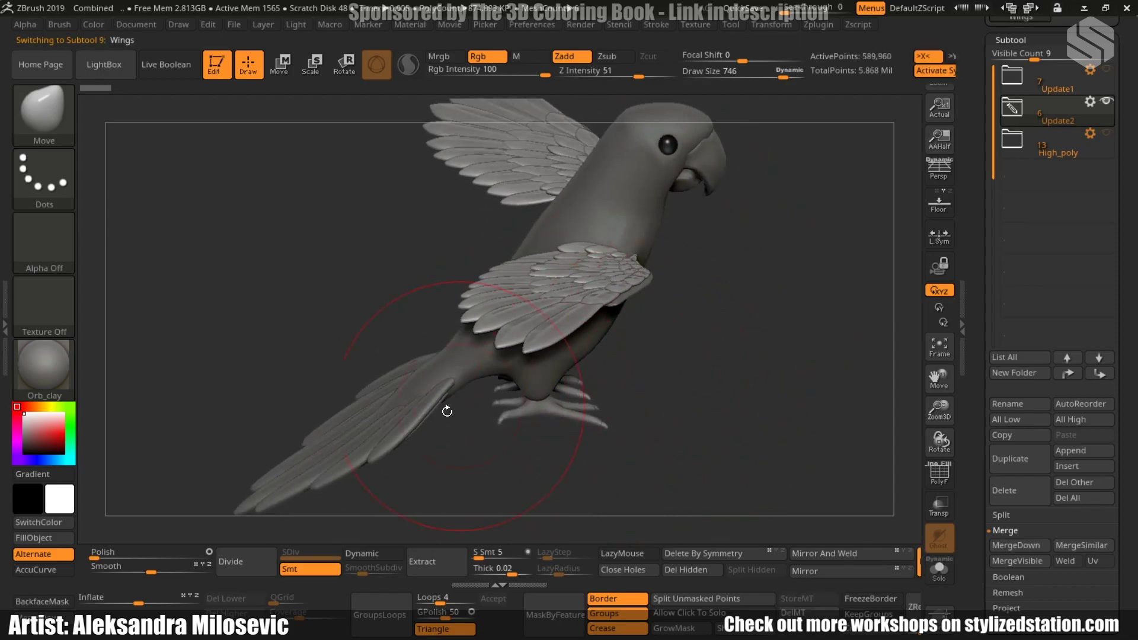
pyautogui.keyDown('alt'); pyautogui.click(377, 442); pyautogui.keyUp('alt')
pyautogui.moveTo(717, 300)
pyautogui.mouseDown()
pyautogui.moveTo(692, 305)
pyautogui.moveTo(757, 300)
pyautogui.moveTo(677, 321)
pyautogui.moveTo(711, 315)
pyautogui.mouseUp()
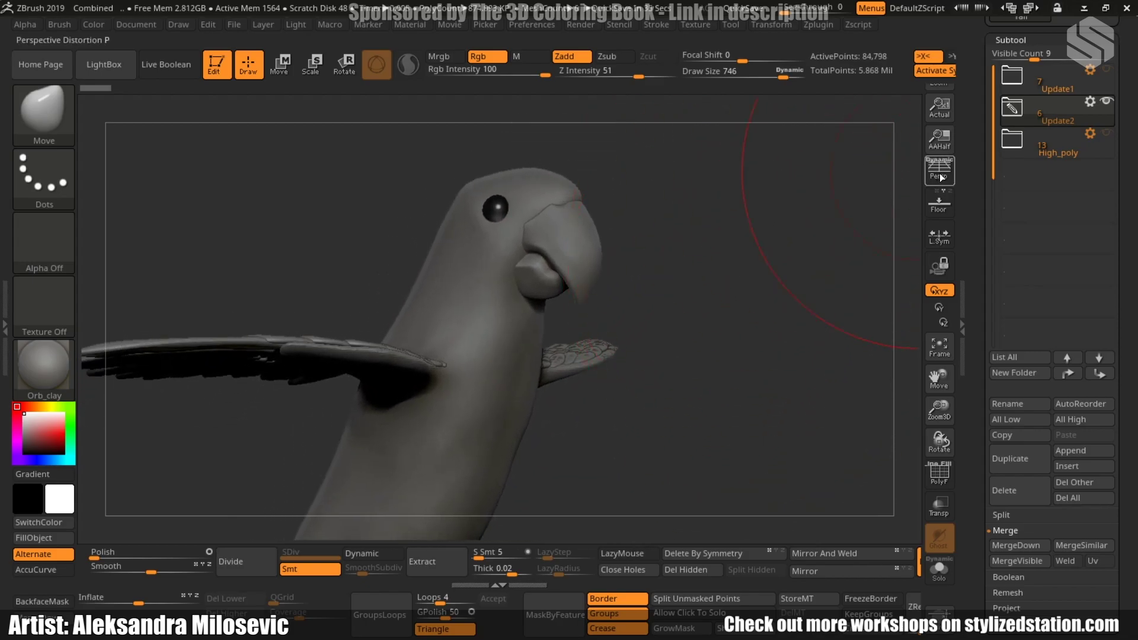
# Hide Update2, show the detailed High_poly parrot, and activate the head feathers subtool
pyautogui.click(1106, 101)
pyautogui.click(1108, 133)
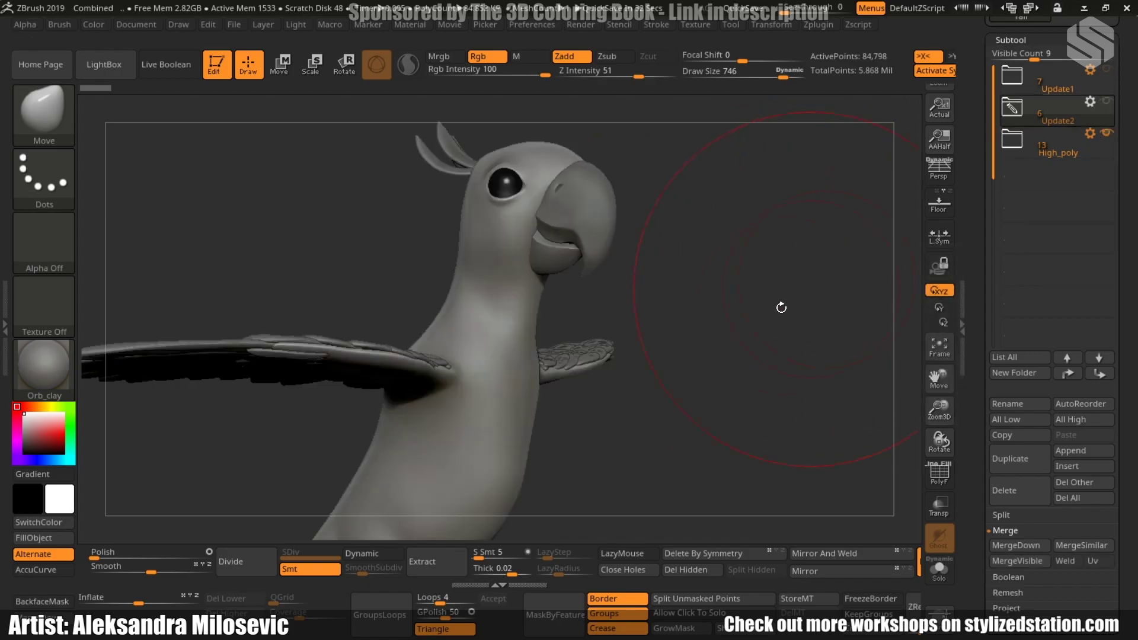
pyautogui.moveTo(771, 311); pyautogui.dragTo(691, 375)
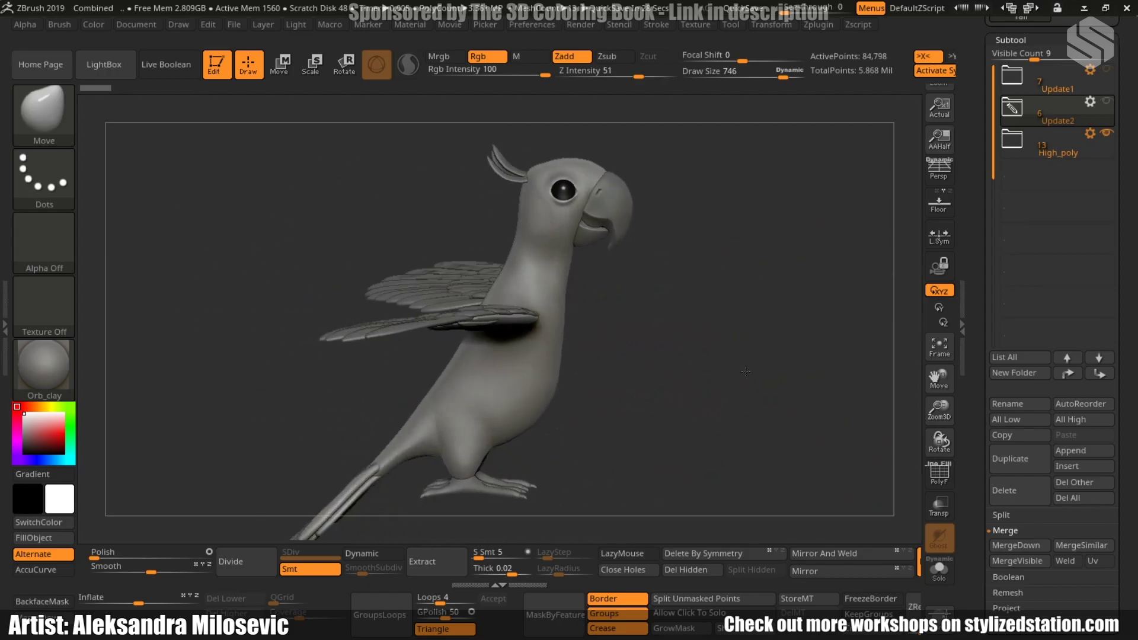
pyautogui.moveTo(746, 372)
pyautogui.mouseDown()
pyautogui.moveTo(737, 312)
pyautogui.moveTo(717, 366)
pyautogui.moveTo(668, 272)
pyautogui.moveTo(681, 378)
pyautogui.moveTo(567, 302)
pyautogui.mouseUp()
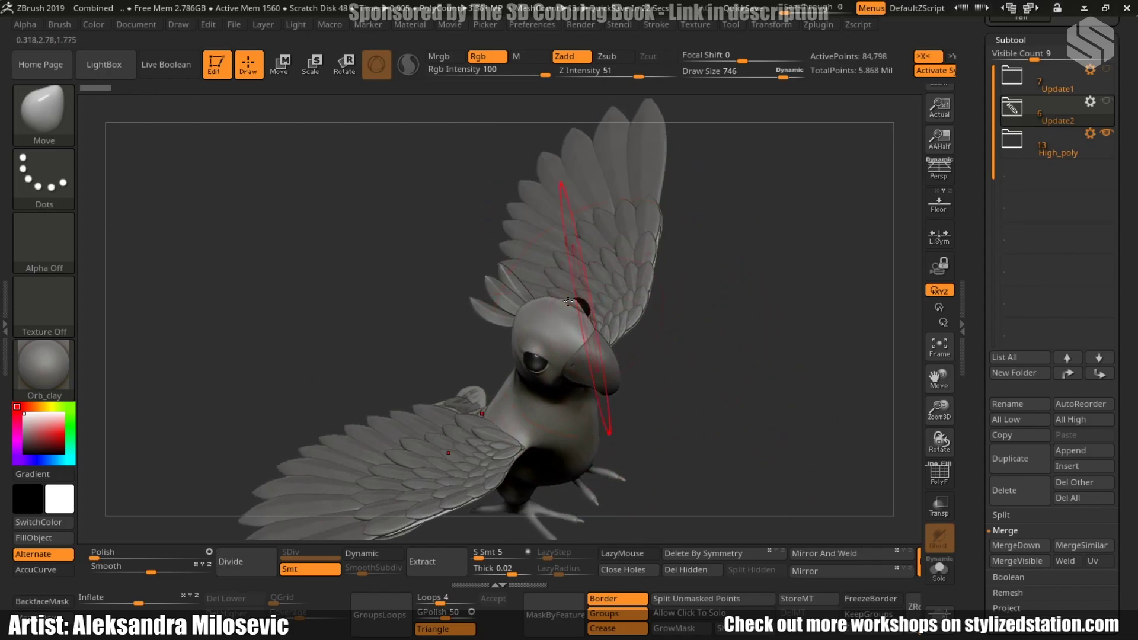
pyautogui.keyDown('alt'); pyautogui.click(509, 291); pyautogui.keyUp('alt')
pyautogui.moveTo(702, 368); pyautogui.dragTo(757, 274)
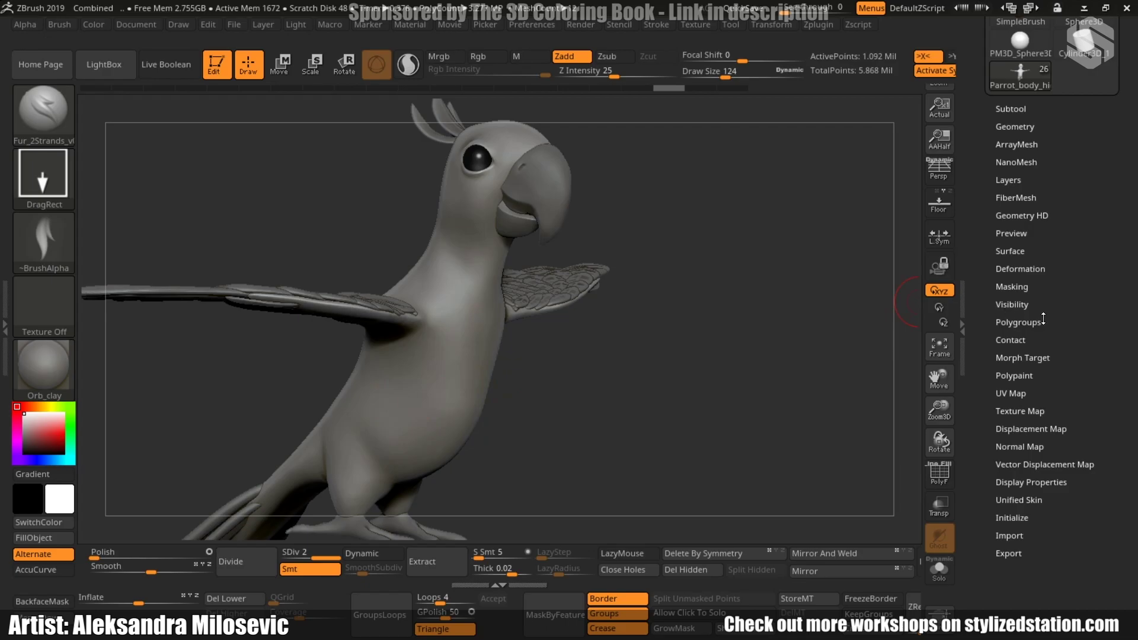
# Store a morph target, then sculpt four fur streaks across the parrot's belly and chest
pyautogui.click(1018, 358)
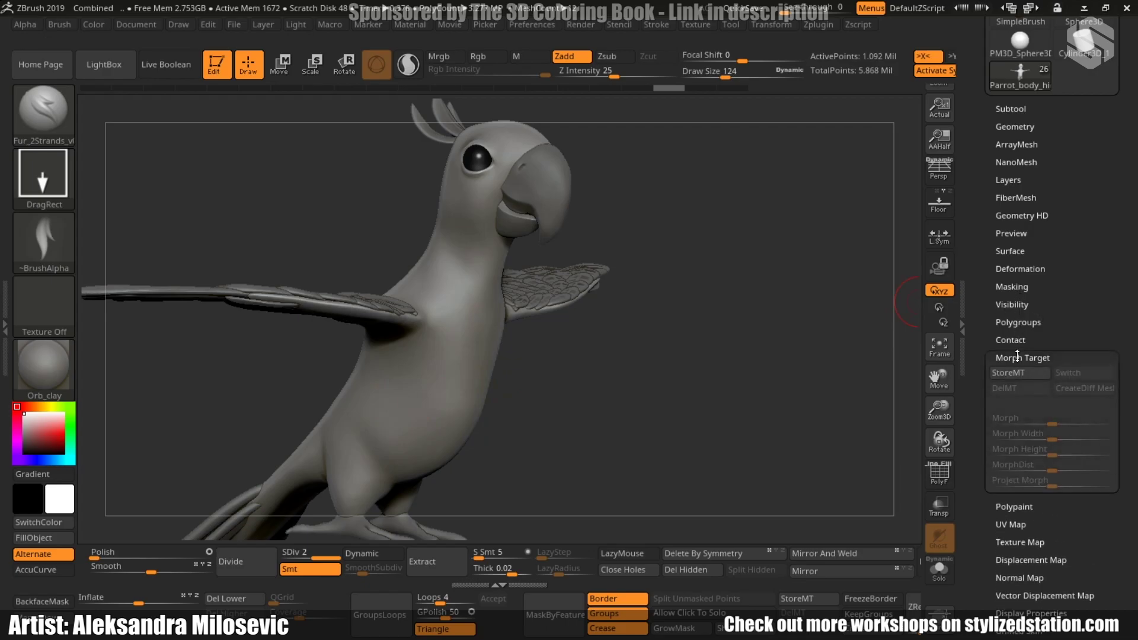
pyautogui.click(1008, 372)
pyautogui.moveTo(396, 396); pyautogui.dragTo(371, 456)
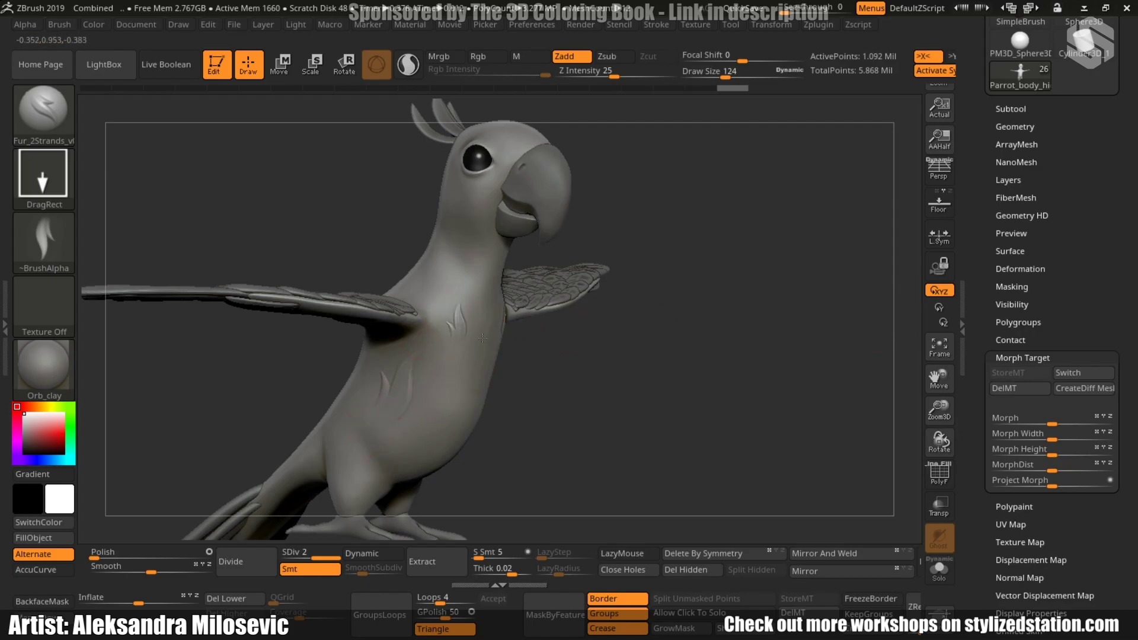
pyautogui.moveTo(457, 336); pyautogui.dragTo(460, 360)
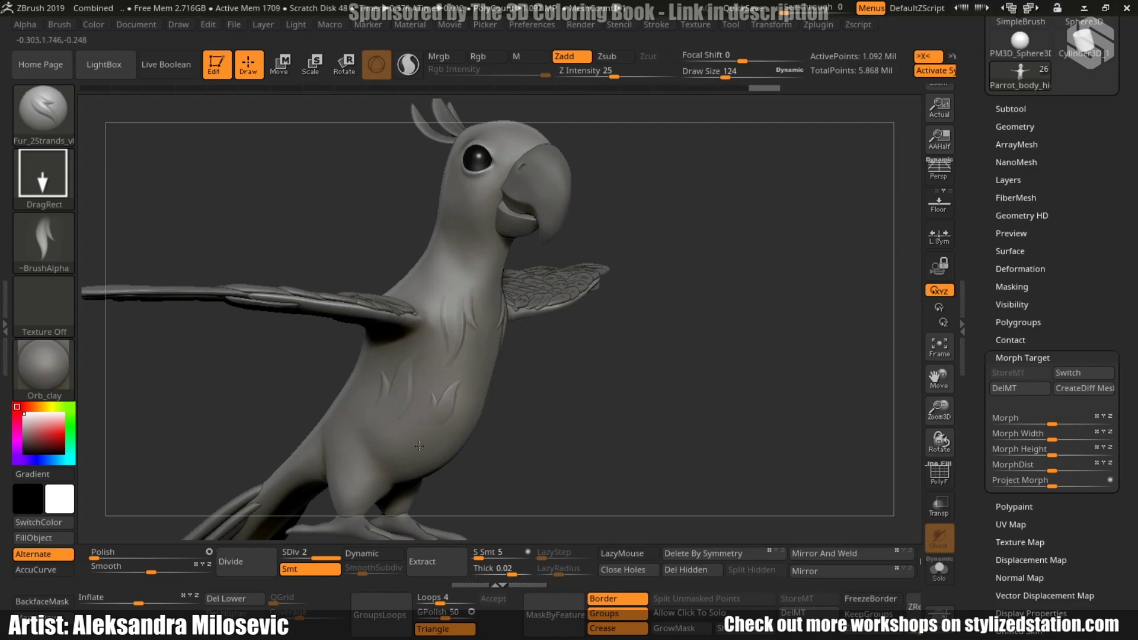
pyautogui.moveTo(450, 284); pyautogui.dragTo(456, 315)
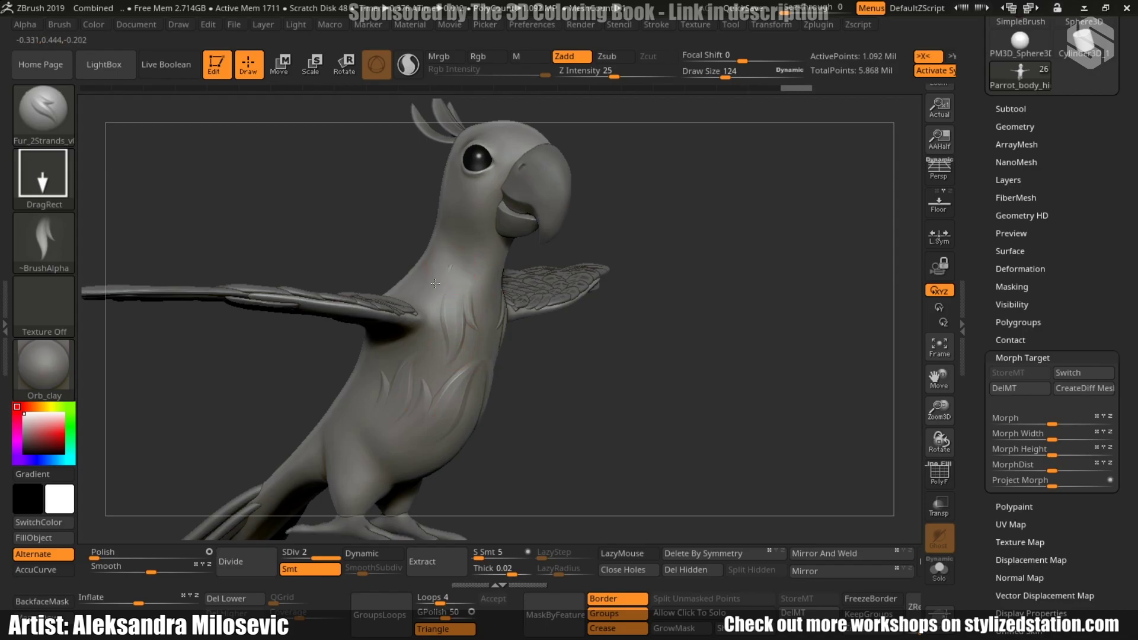
pyautogui.moveTo(438, 255); pyautogui.dragTo(460, 285)
pyautogui.moveTo(521, 392); pyautogui.dragTo(558, 426)
# Switch to the Morph brush and subdivide the parrot mesh one level higher
pyautogui.press('b')
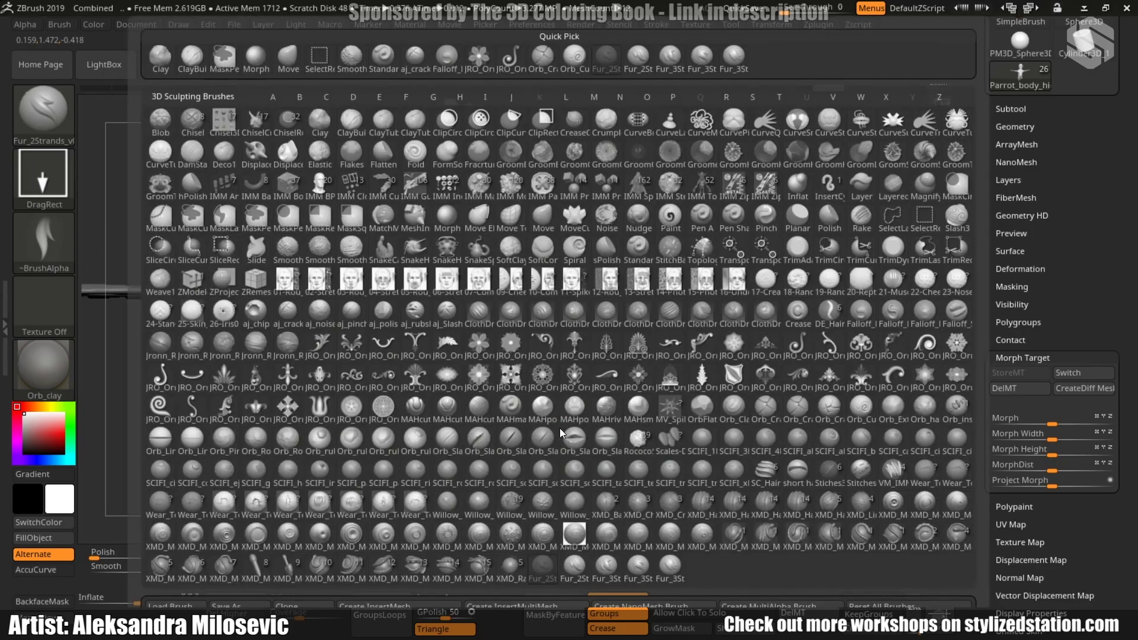
pyautogui.press('m')
pyautogui.press('r')
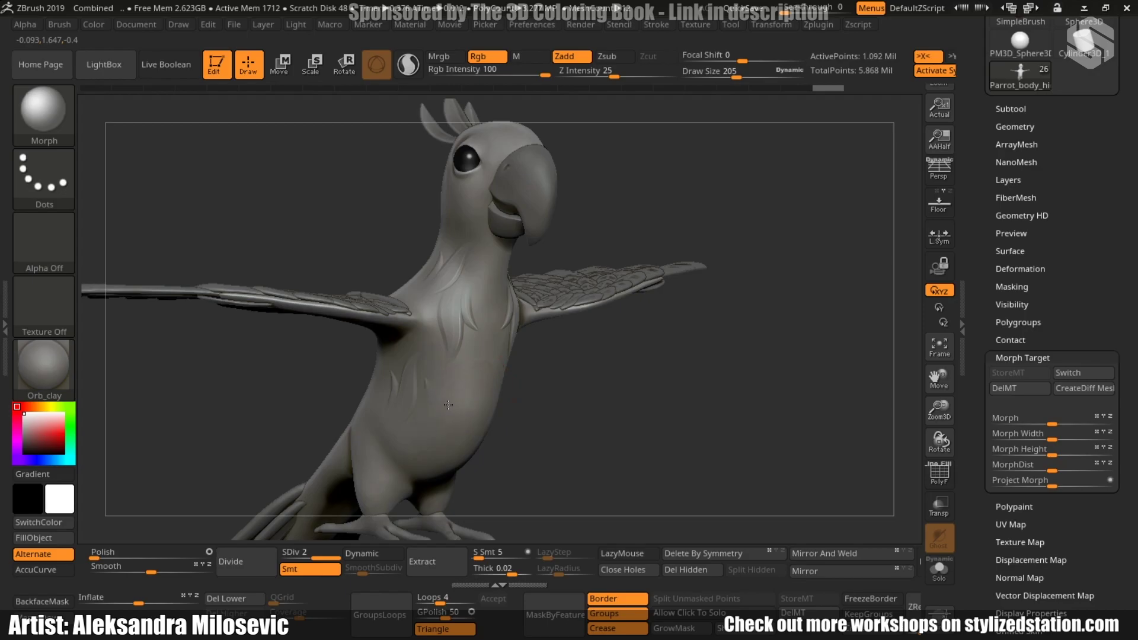
pyautogui.moveTo(539, 356); pyautogui.dragTo(643, 441, button='right')
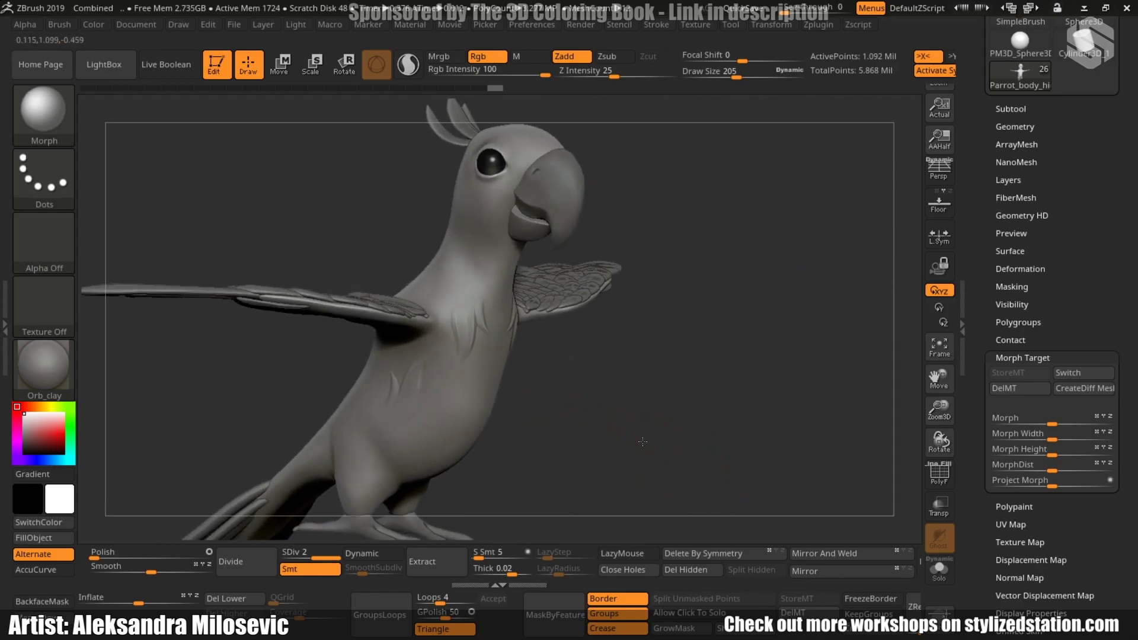
pyautogui.click(262, 564)
pyautogui.moveTo(653, 377); pyautogui.dragTo(438, 389, button='right')
# After repeated morph-target warnings, drop a subdivision level and morph a chest streak back
pyautogui.click(428, 389)
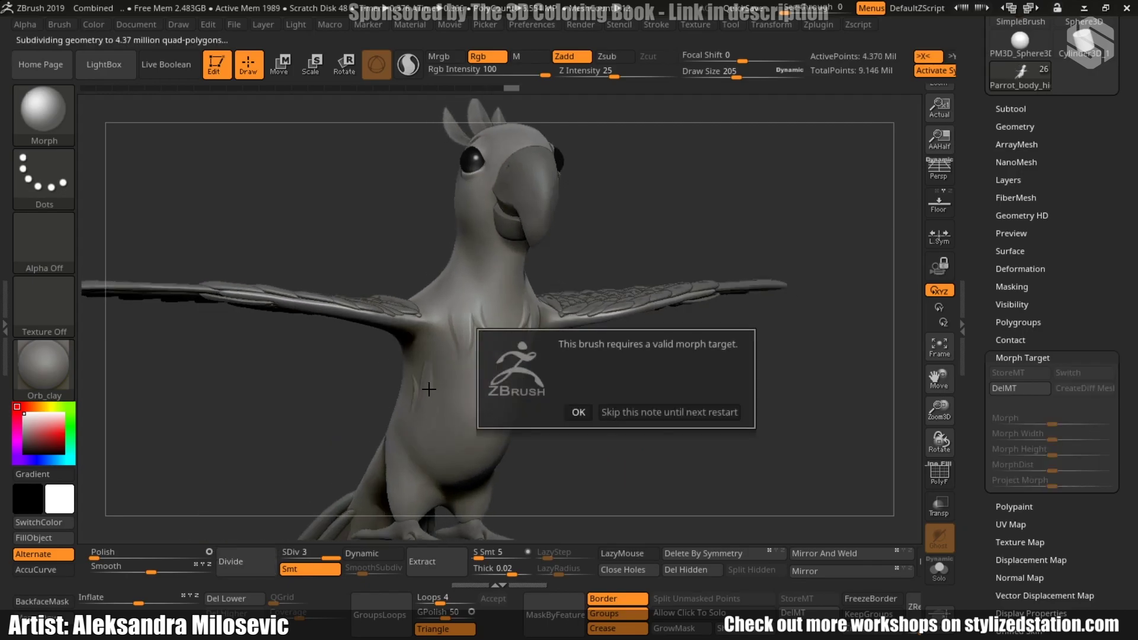
pyautogui.click(575, 418)
pyautogui.click(465, 403)
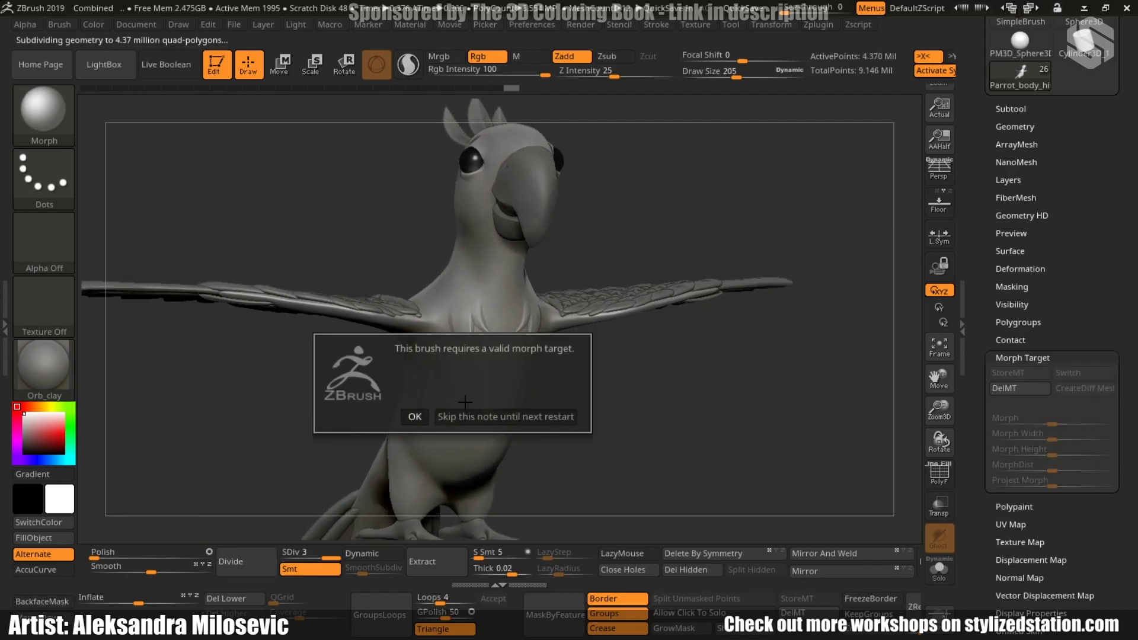
pyautogui.click(415, 417)
pyautogui.moveTo(420, 418); pyautogui.dragTo(593, 427, button='right')
pyautogui.click(628, 444)
pyautogui.click(583, 464)
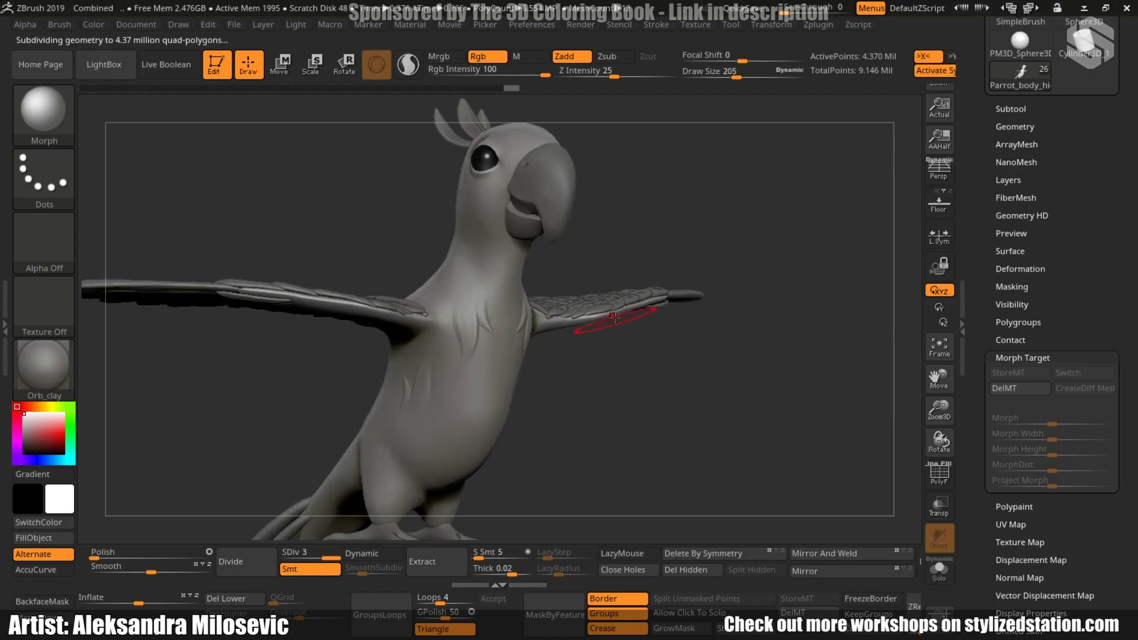
pyautogui.hotkey('shift', 'd')
pyautogui.moveTo(509, 371); pyautogui.dragTo(479, 321)
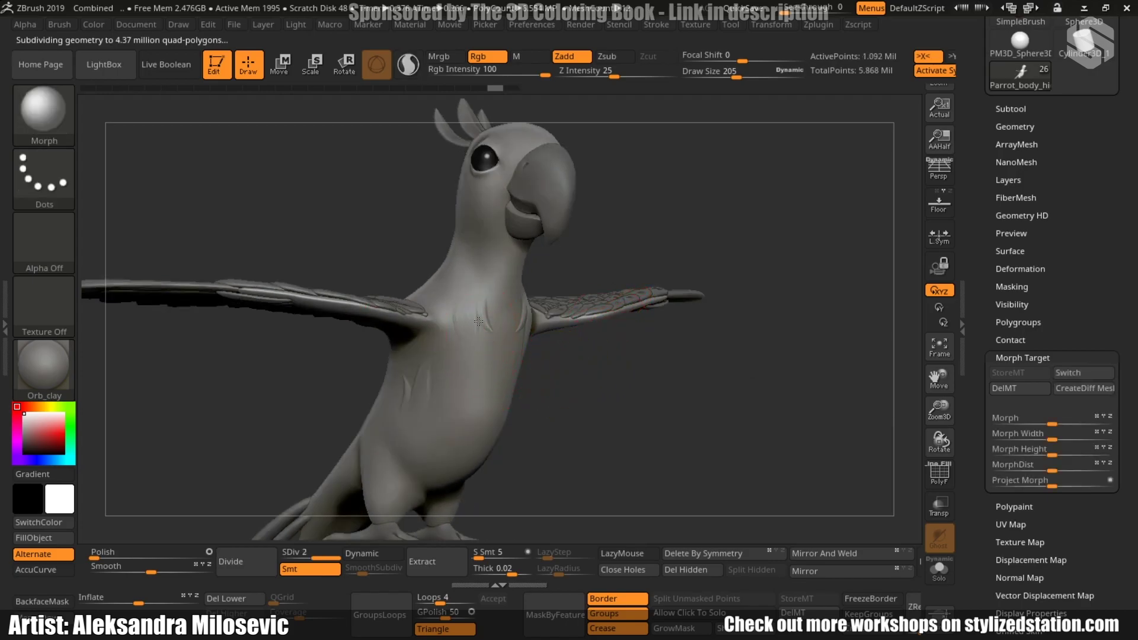
pyautogui.moveTo(481, 319); pyautogui.dragTo(877, 350, button='right')
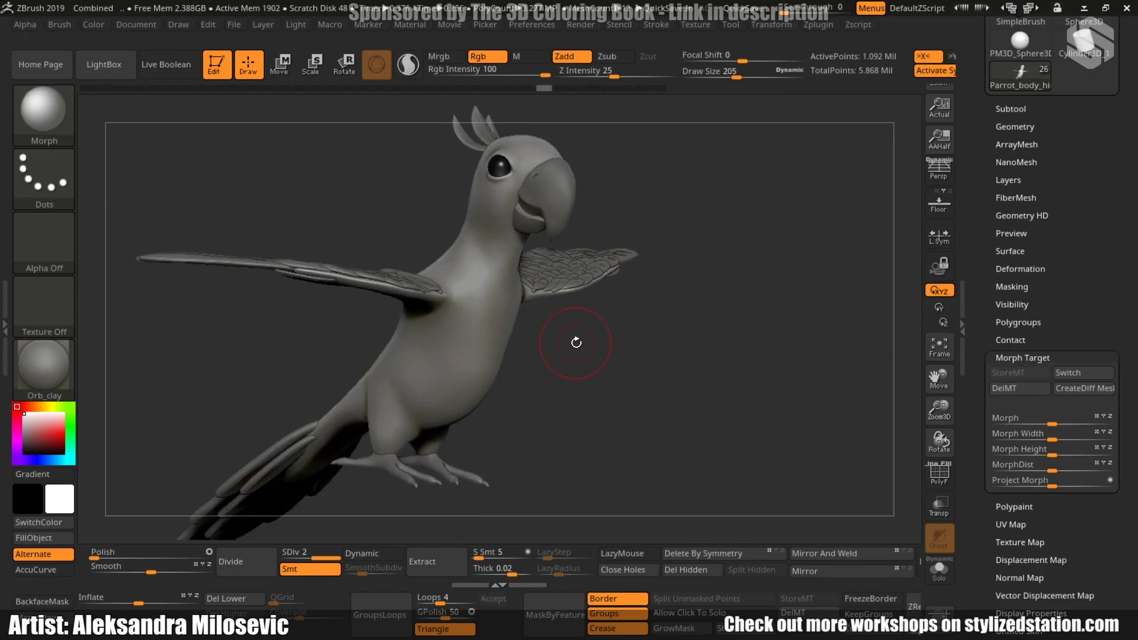
# Stamp a fur-strand mark on the chest with Fur_3Strands, then switch to the browser
pyautogui.press('b')
pyautogui.click(534, 420)
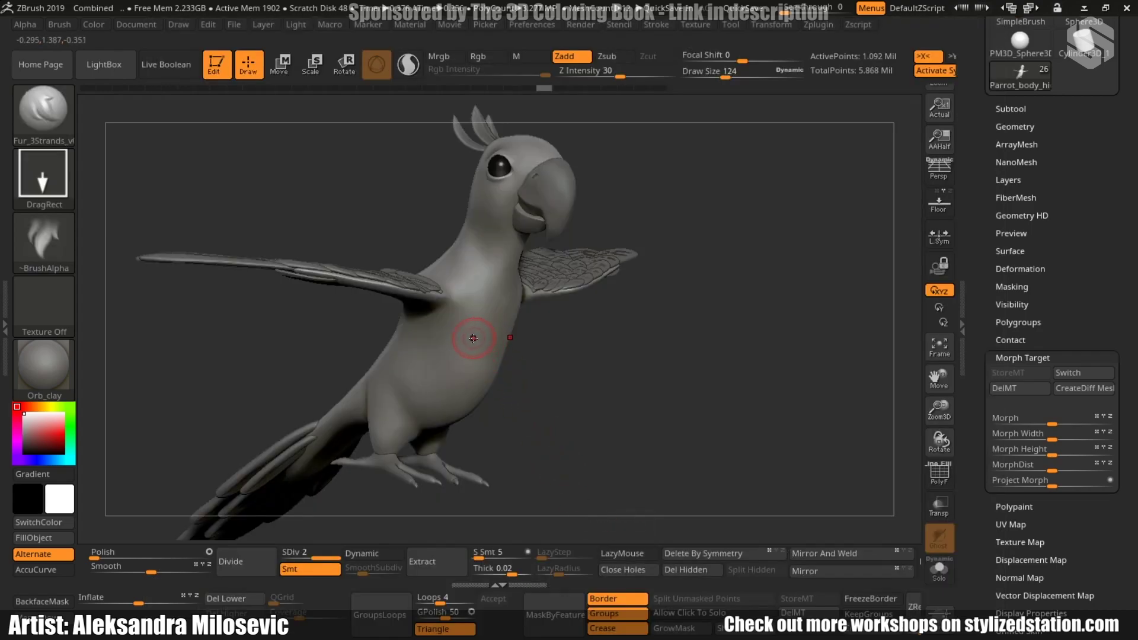
pyautogui.moveTo(501, 386); pyautogui.dragTo(504, 386)
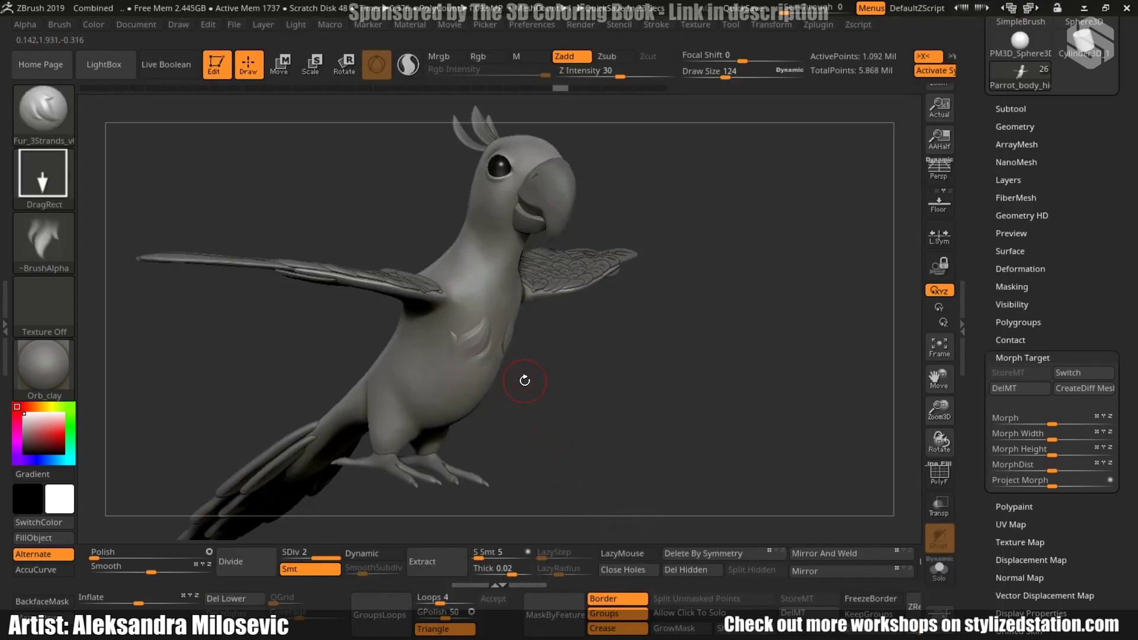
pyautogui.hotkey('alt', 'Tab')
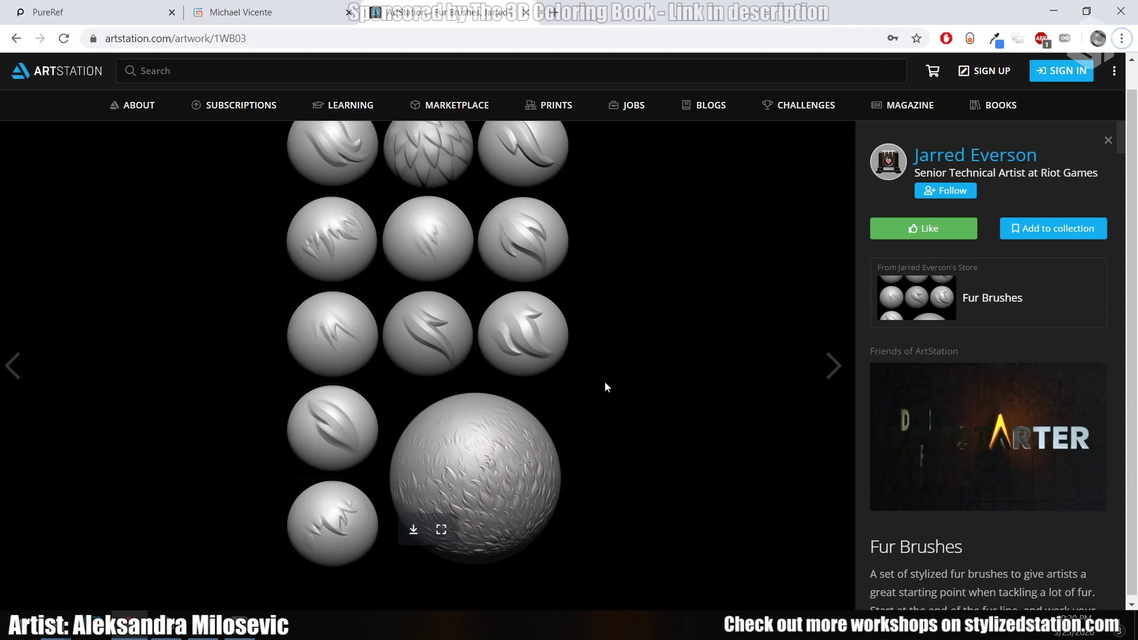
# Scroll through the ArtStation Fur Brushes page and switch back to ZBrush
pyautogui.scroll(1, 605, 385)
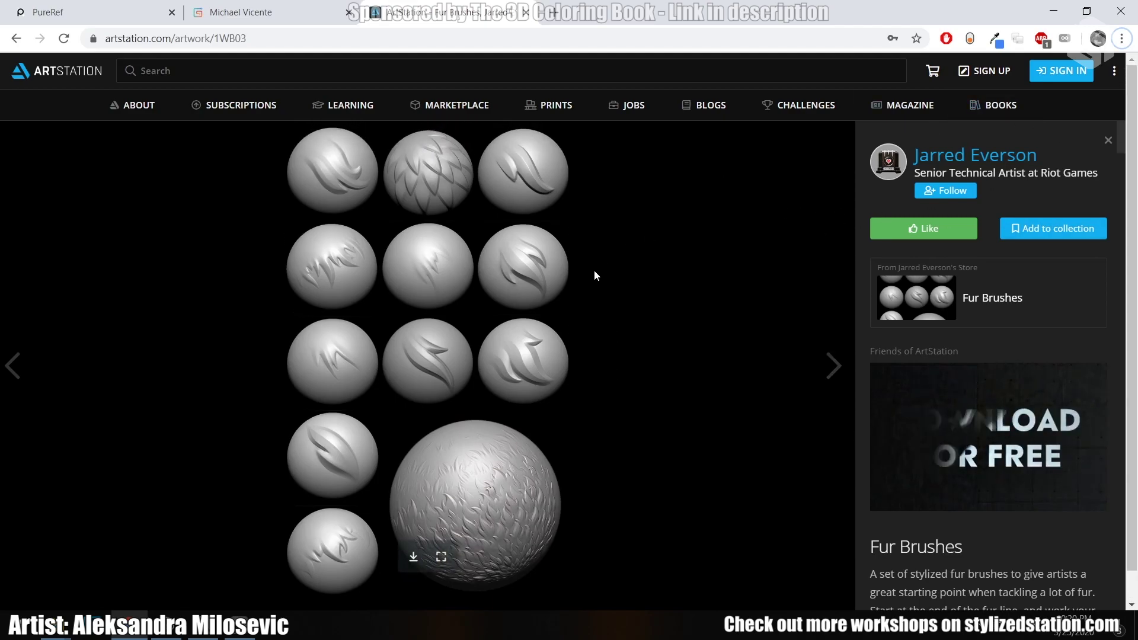
pyautogui.scroll(-1, 611, 276)
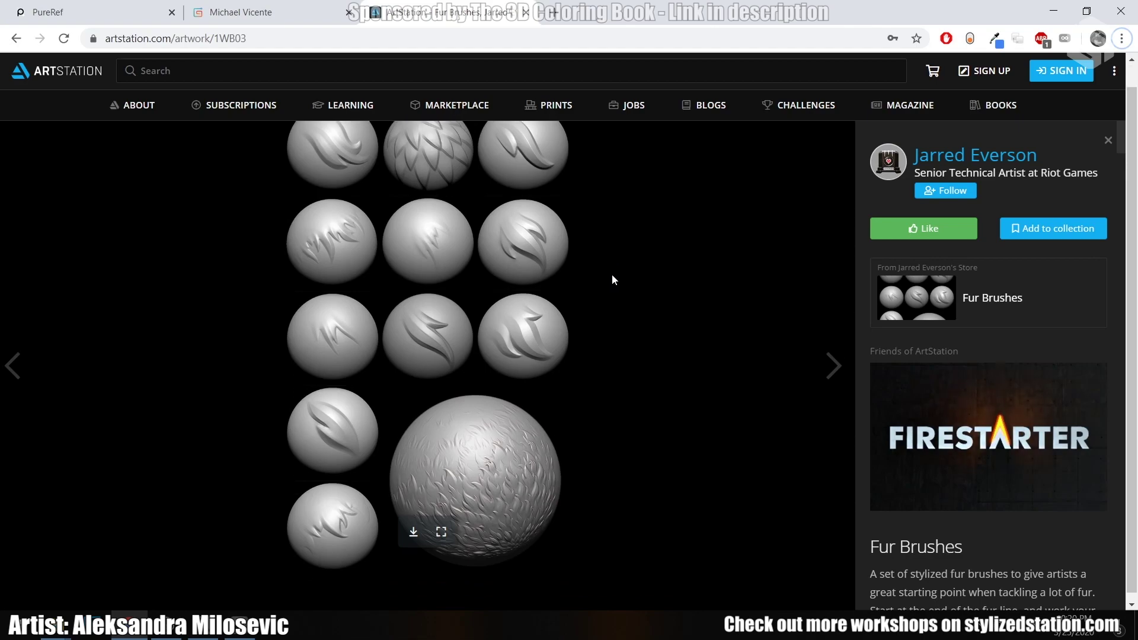
pyautogui.scroll(1, 605, 382)
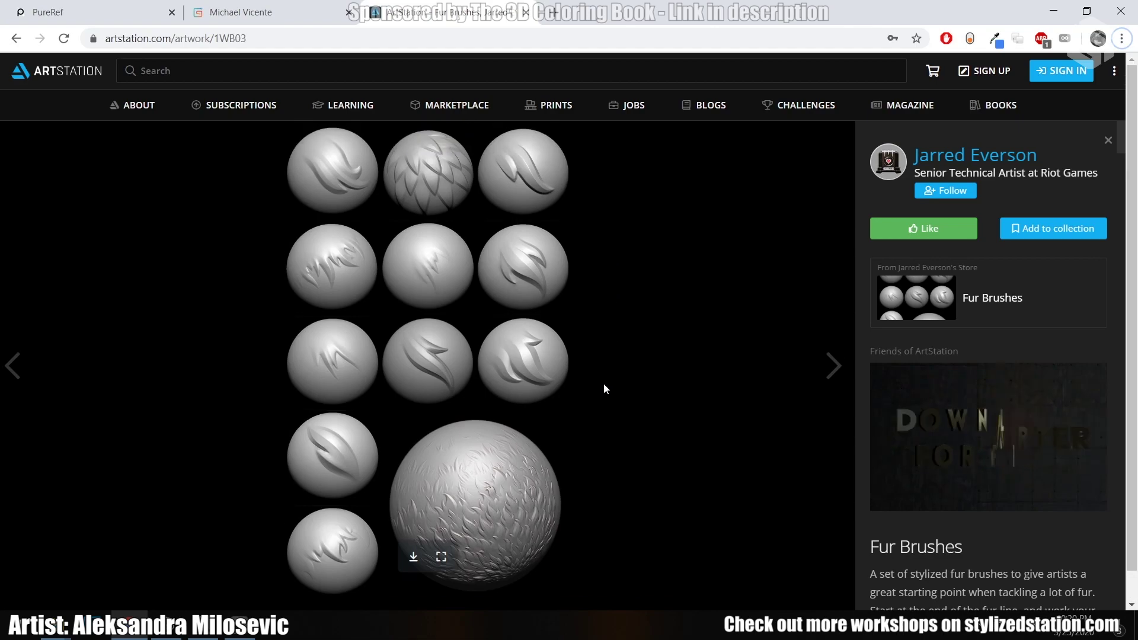
pyautogui.hotkey('alt', 'Tab')
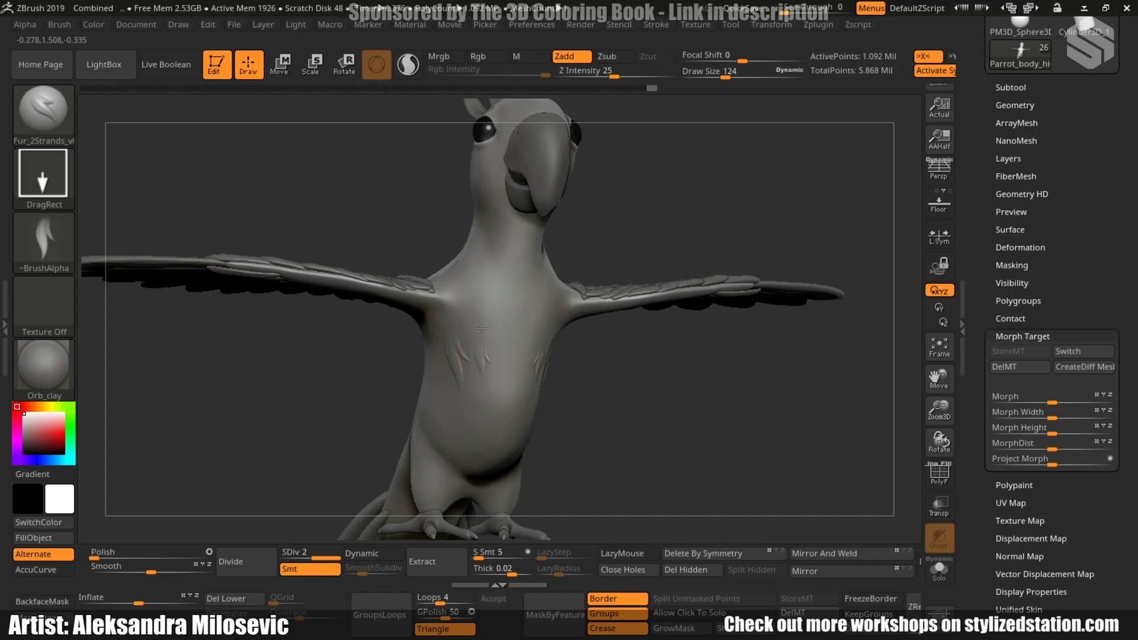
# Select the Morph brush and create a new sculpt layer in Tool > Layers
pyautogui.press('b')
pyautogui.press('m')
pyautogui.press('r')
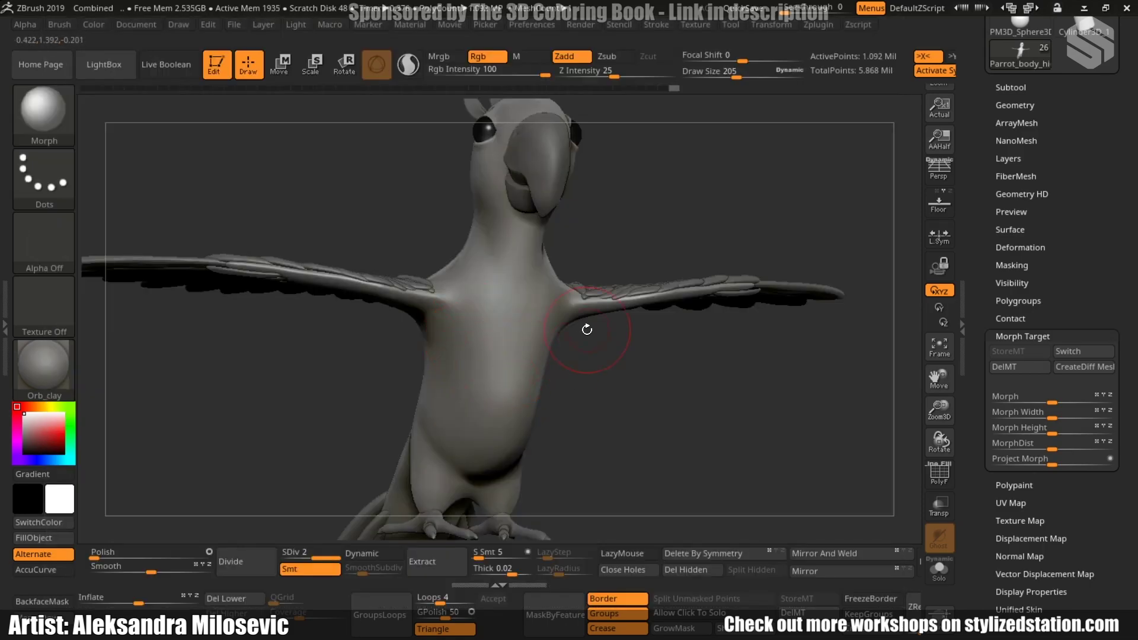
pyautogui.moveTo(987, 176); pyautogui.dragTo(989, 195)
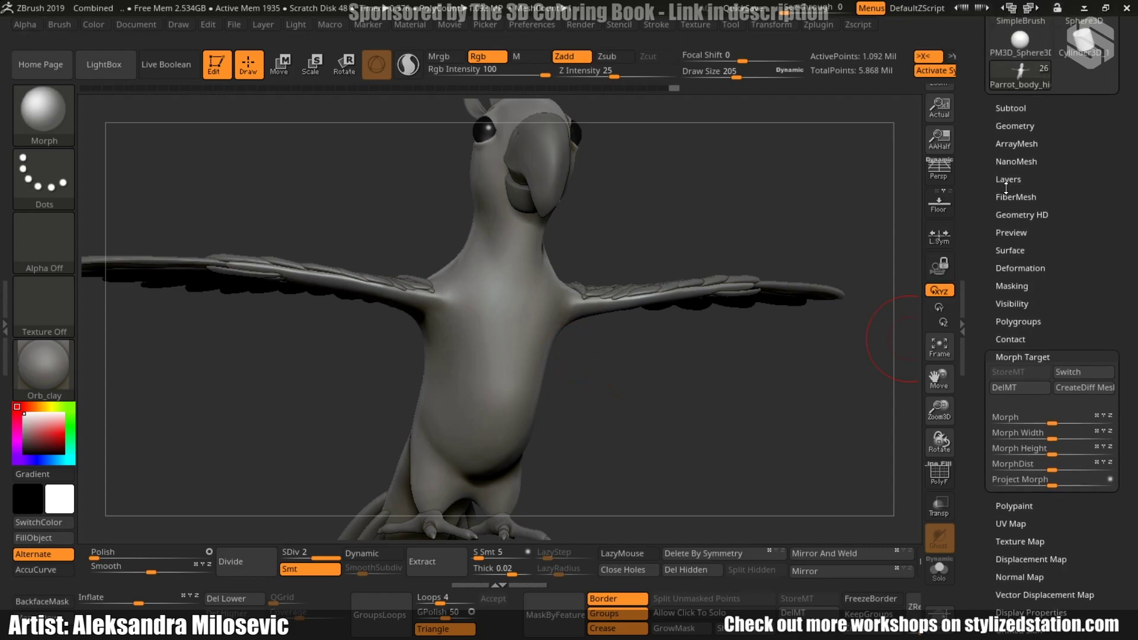
pyautogui.click(1009, 179)
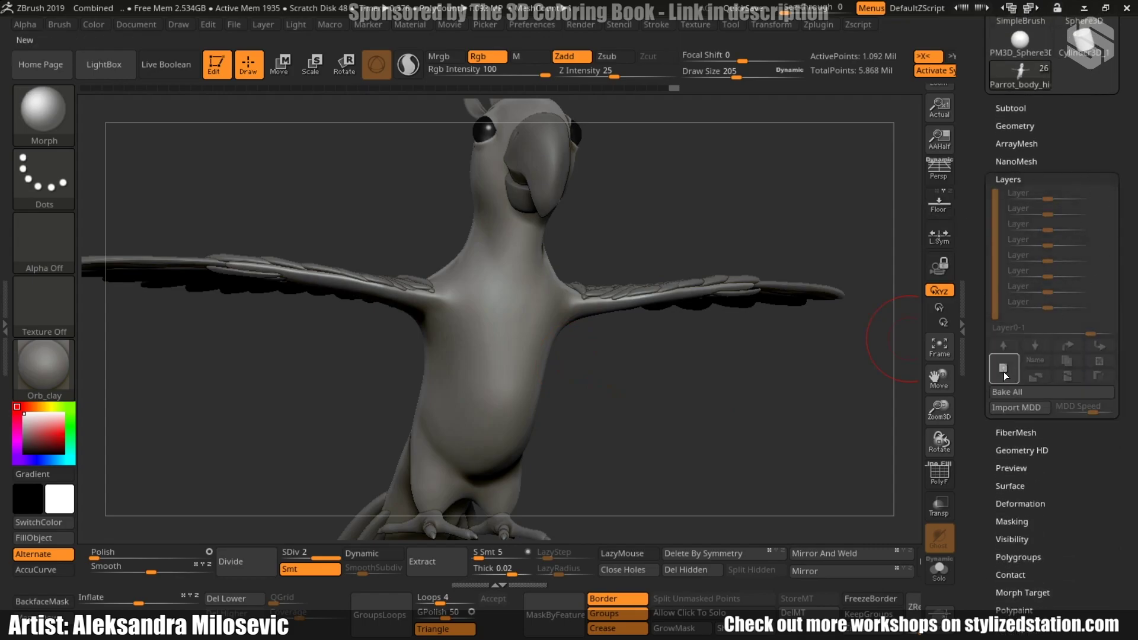
pyautogui.click(1004, 368)
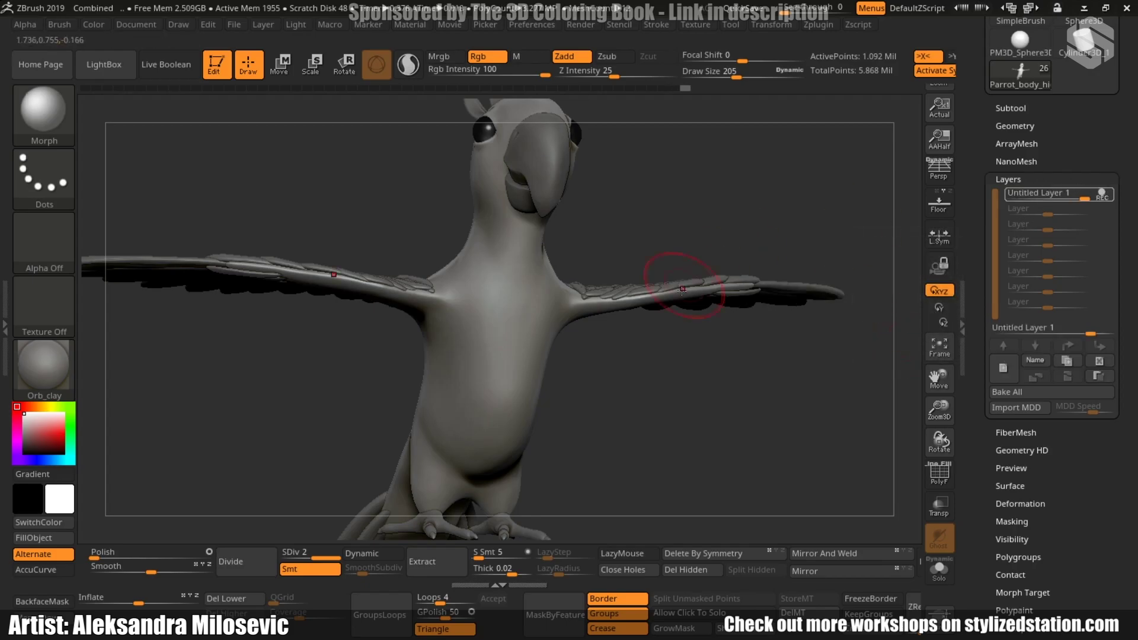
# Draw feather strands on the chest with Fur_2Strands, then lower the layer's strength
pyautogui.press('b')
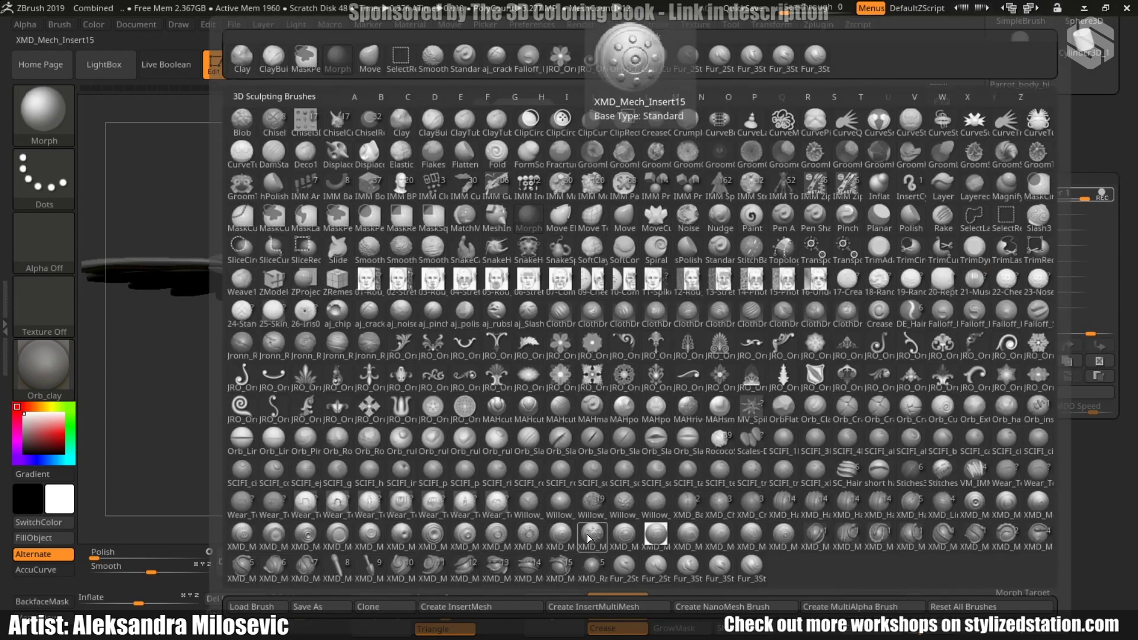
pyautogui.click(627, 570)
pyautogui.moveTo(480, 368)
pyautogui.mouseDown()
pyautogui.moveTo(487, 332)
pyautogui.moveTo(492, 350)
pyautogui.moveTo(474, 379)
pyautogui.mouseUp()
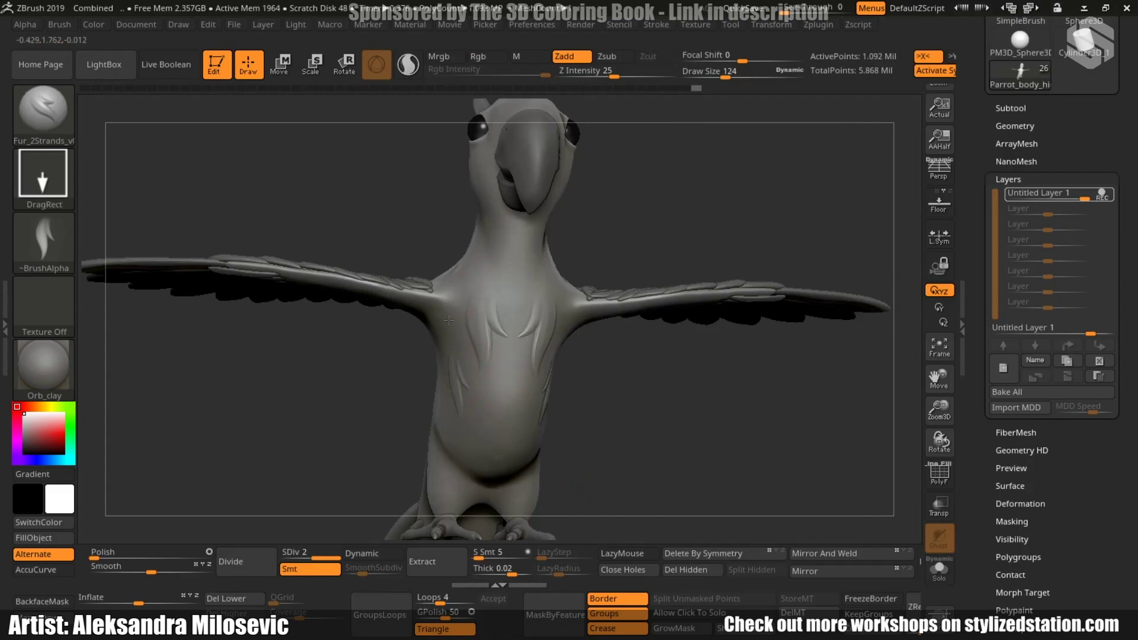
pyautogui.press('b')
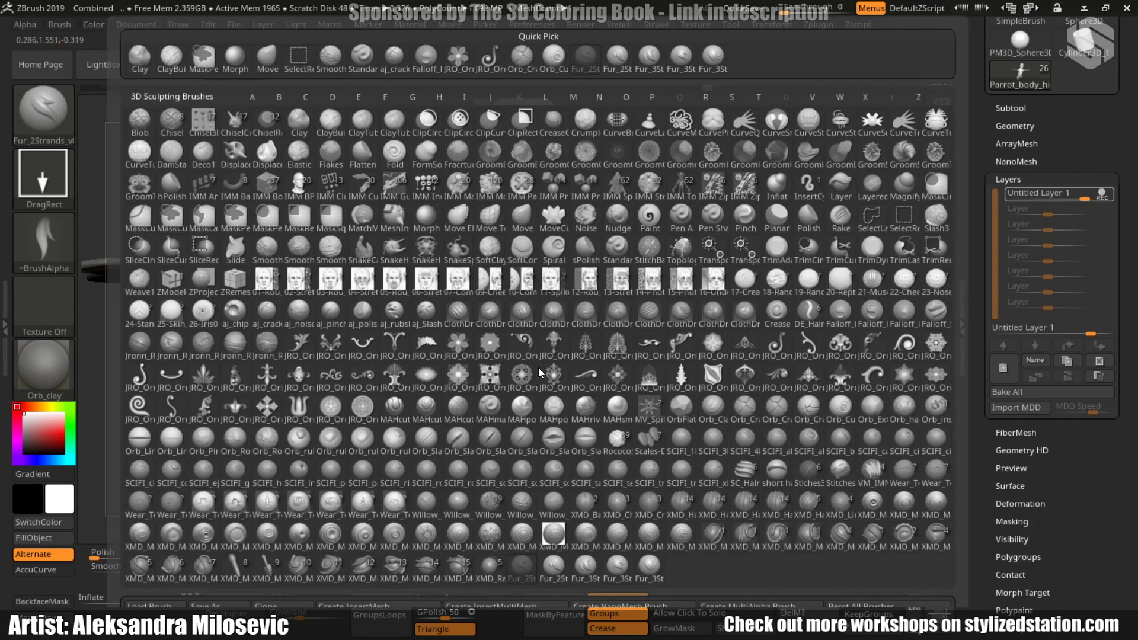
pyautogui.click(521, 100)
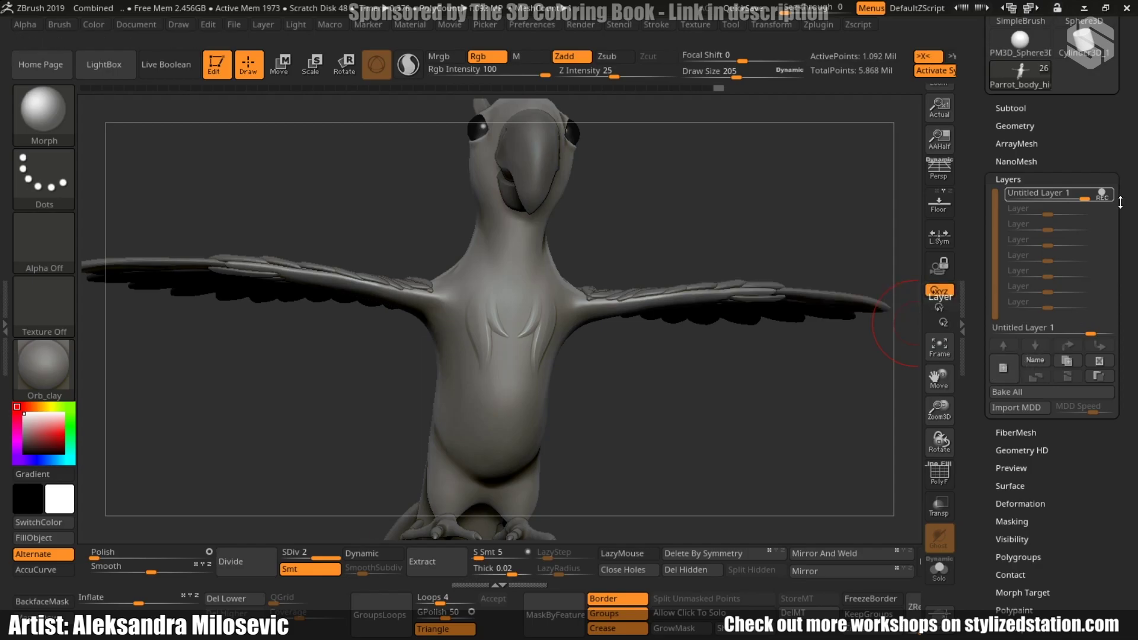
pyautogui.moveTo(1104, 196); pyautogui.dragTo(1045, 200)
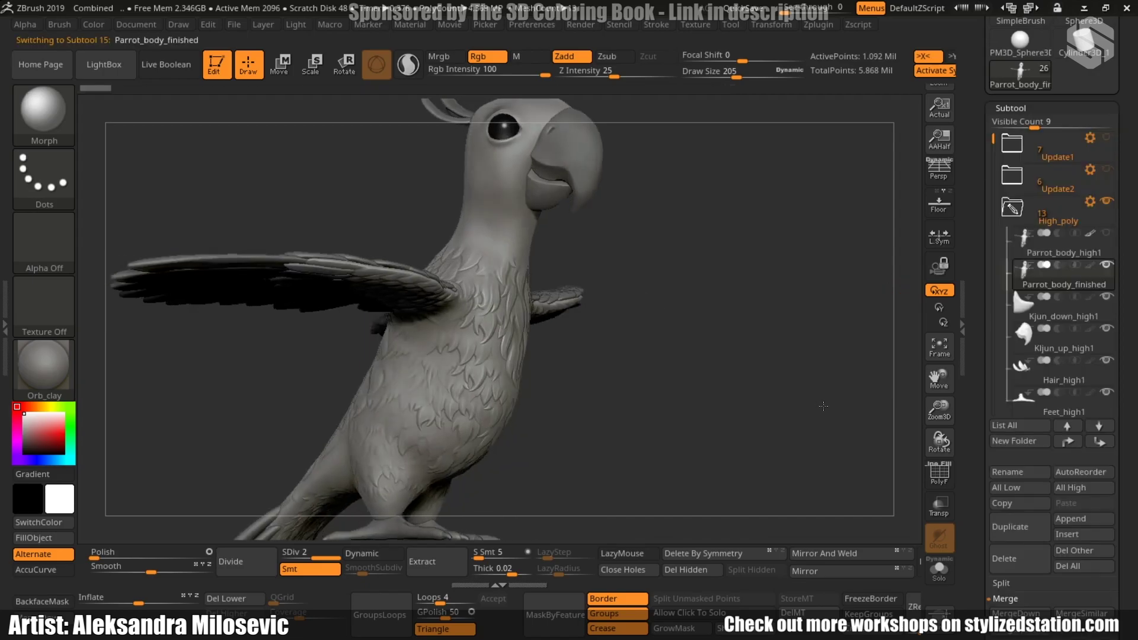
pyautogui.moveTo(741, 409); pyautogui.dragTo(813, 414)
pyautogui.keyDown('alt'); pyautogui.moveTo(724, 368); pyautogui.dragTo(741, 391); pyautogui.keyUp('alt')
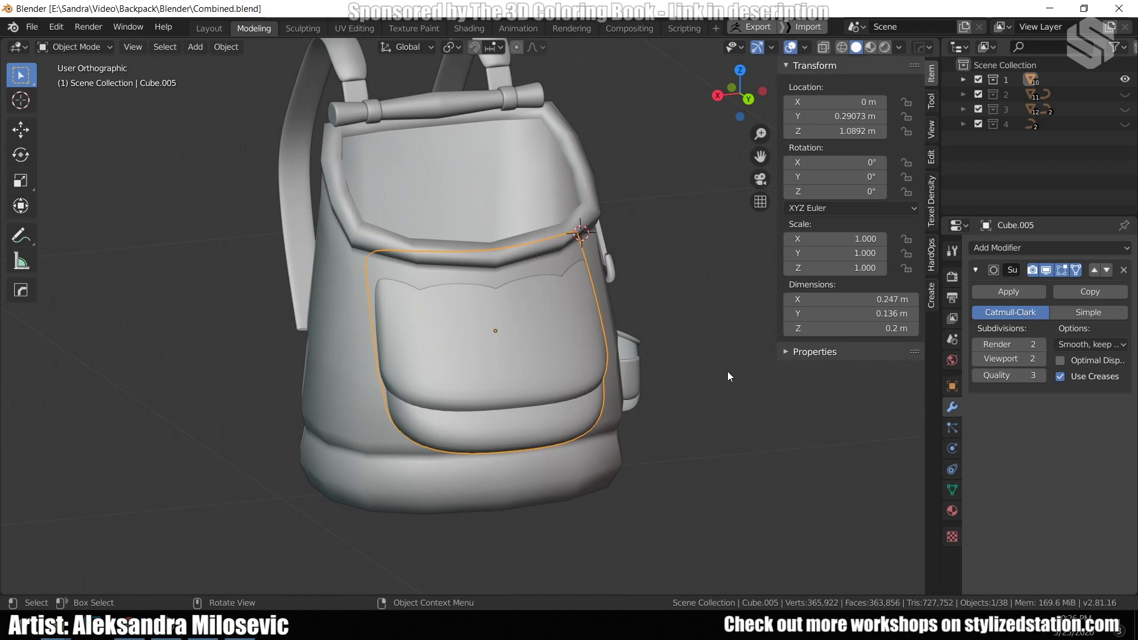
# Hide the front pocket's Subdivision in the viewport and enter Edit Mode on the backpack body
pyautogui.moveTo(729, 373); pyautogui.dragTo(348, 352, button='middle')
pyautogui.scroll(1, 557, 361)
pyautogui.click(1047, 271)
pyautogui.click(347, 349)
pyautogui.press('Tab')
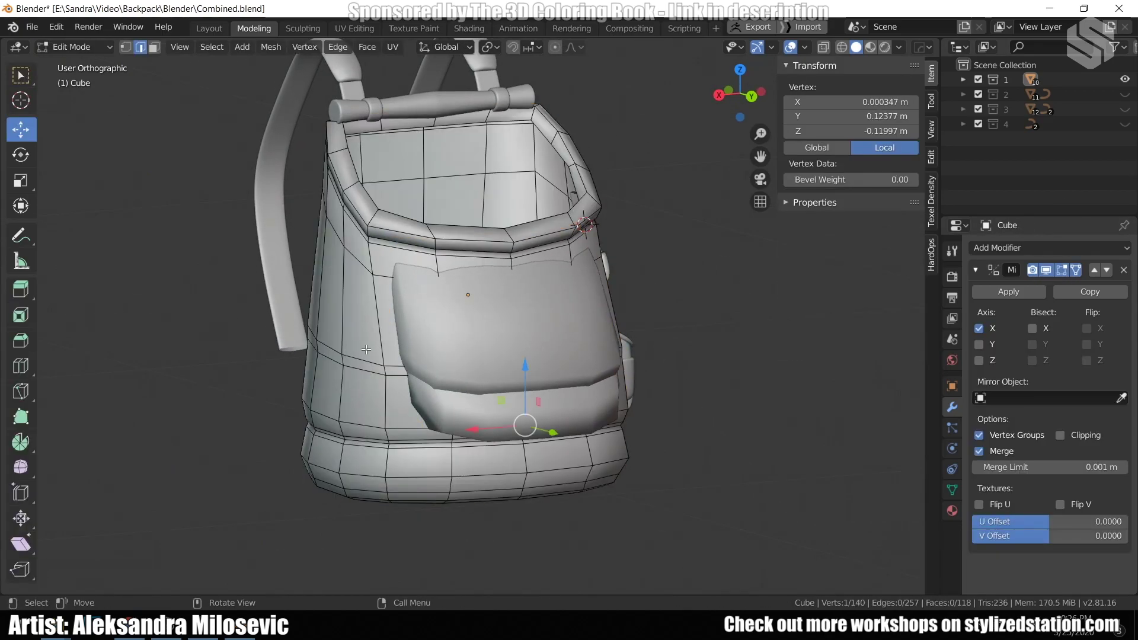
pyautogui.click(1046, 270)
pyautogui.click(1046, 271)
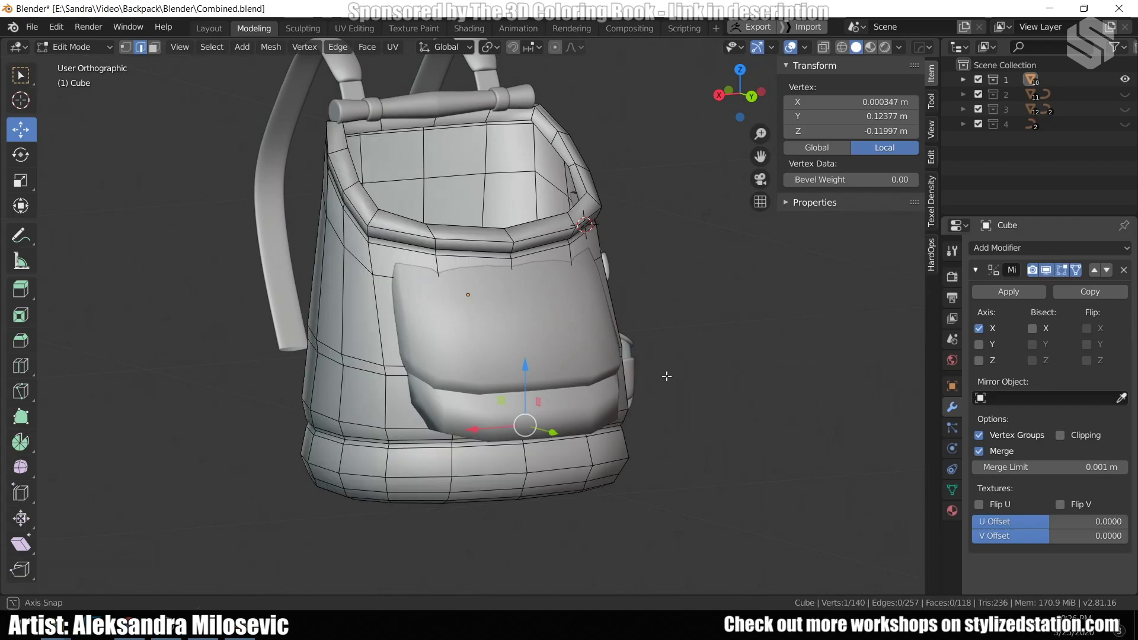
# Inspect the top handle cylinder's mesh in Edit Mode from a raised three-quarter view
pyautogui.moveTo(666, 376); pyautogui.dragTo(1109, 199, button='middle')
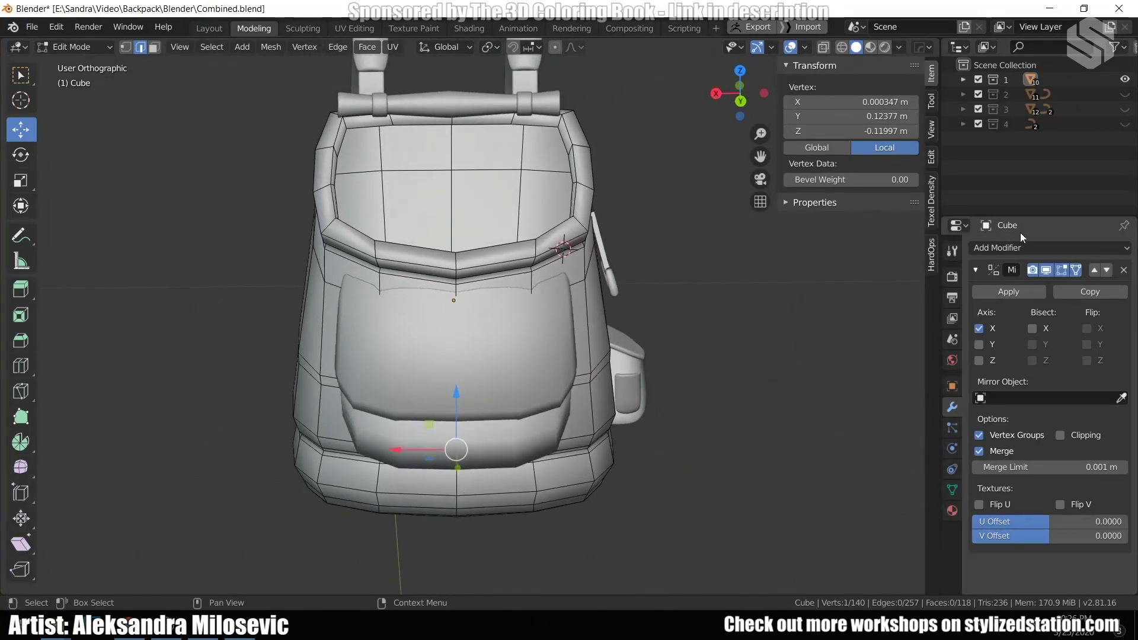
pyautogui.moveTo(534, 249); pyautogui.dragTo(664, 308, button='middle')
pyautogui.press('Tab')
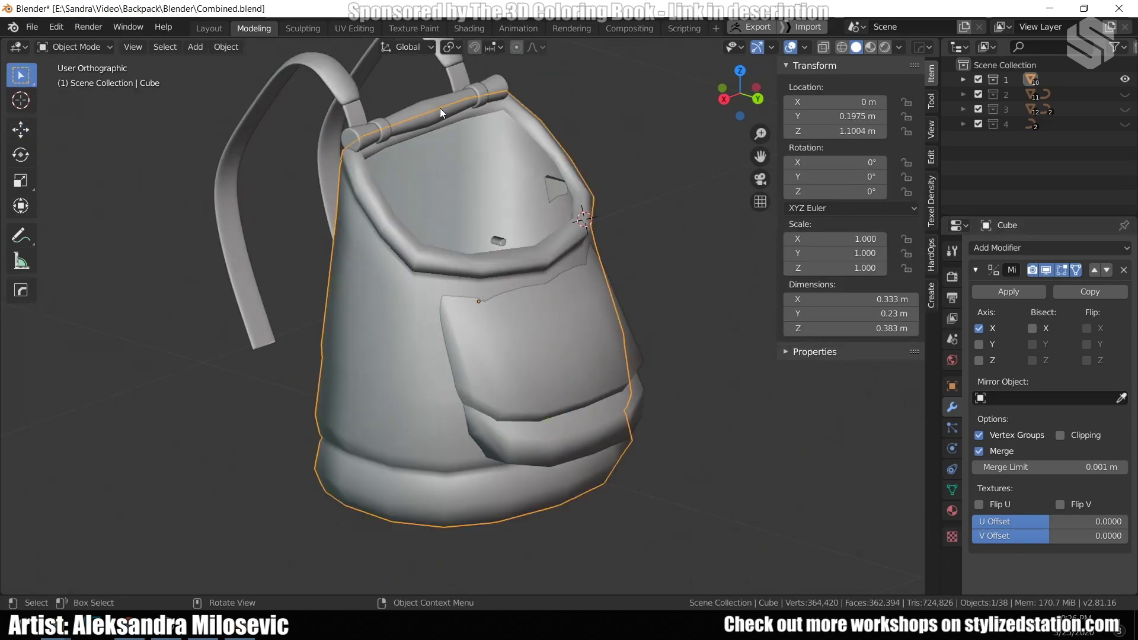
pyautogui.click(440, 112)
pyautogui.press('Tab')
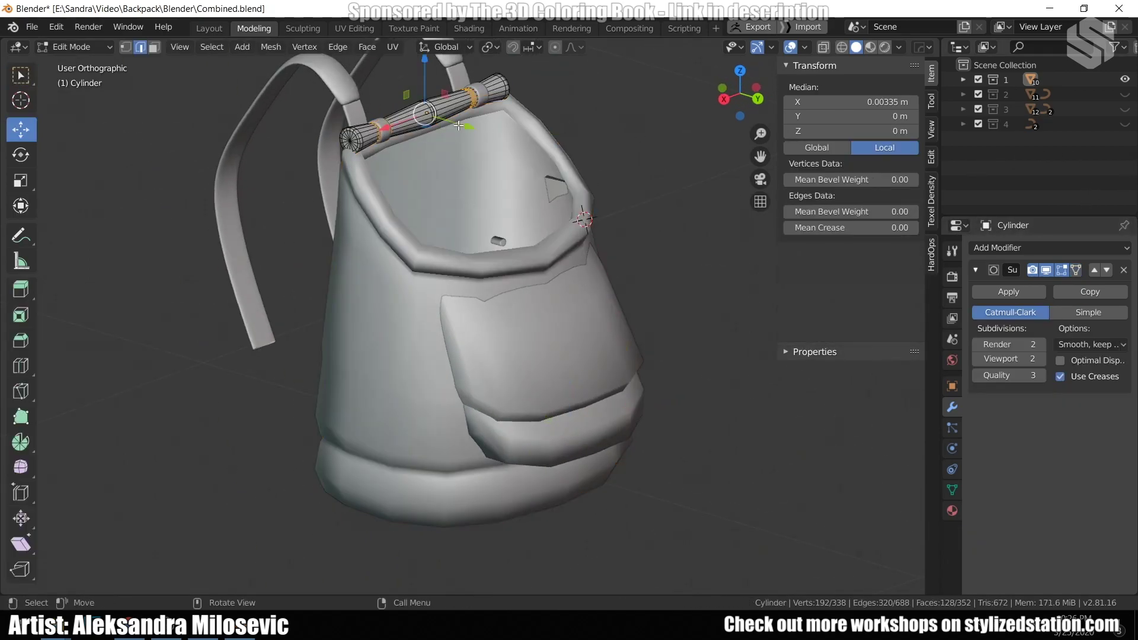
pyautogui.moveTo(411, 113); pyautogui.dragTo(421, 108, button='middle')
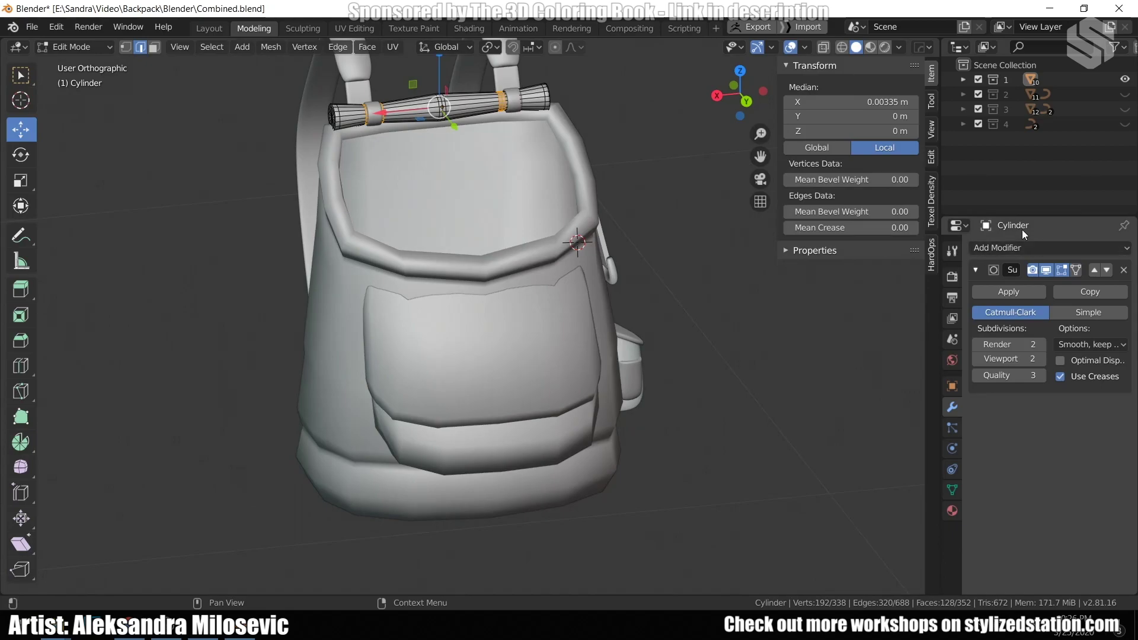
pyautogui.press('Tab')
# Edge-slide a loop on the side of the backpack body to a new position
pyautogui.click(393, 232)
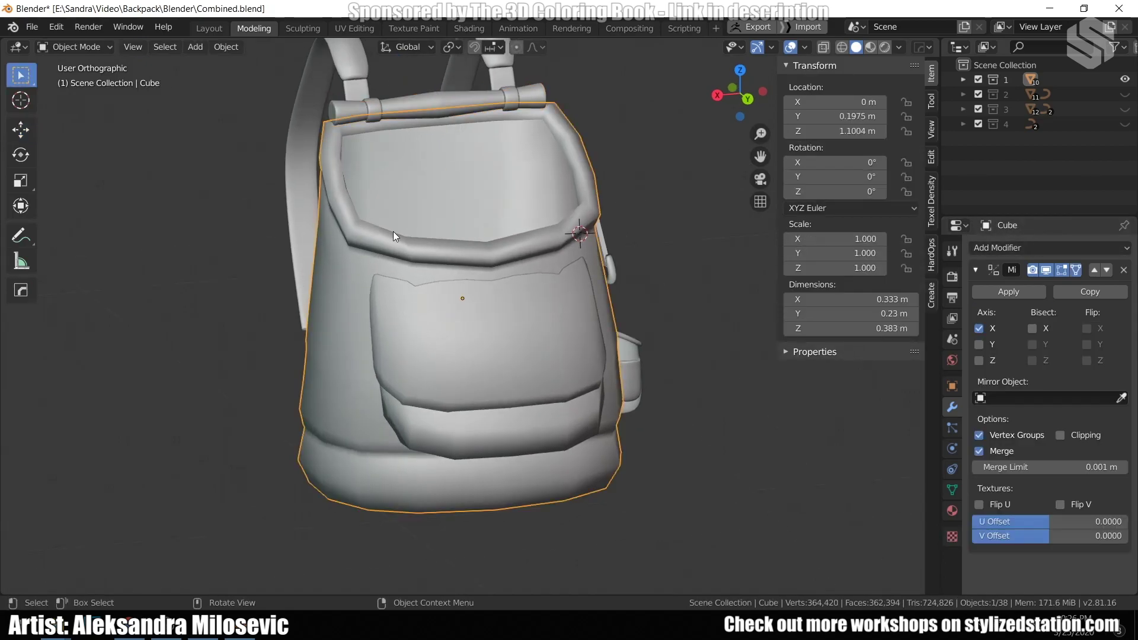
pyautogui.press('Tab')
pyautogui.click(1046, 270)
pyautogui.click(1046, 269)
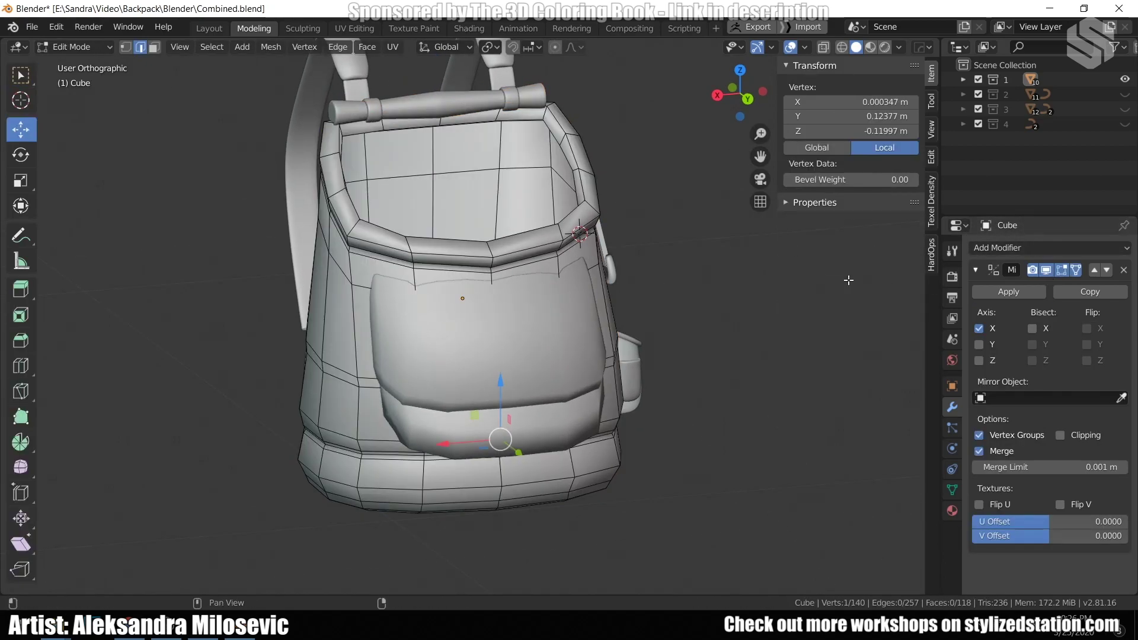
pyautogui.moveTo(592, 297); pyautogui.dragTo(557, 364, button='middle')
pyautogui.scroll(3, 558, 364)
pyautogui.keyDown('alt'); pyautogui.click(561, 370); pyautogui.keyUp('alt')
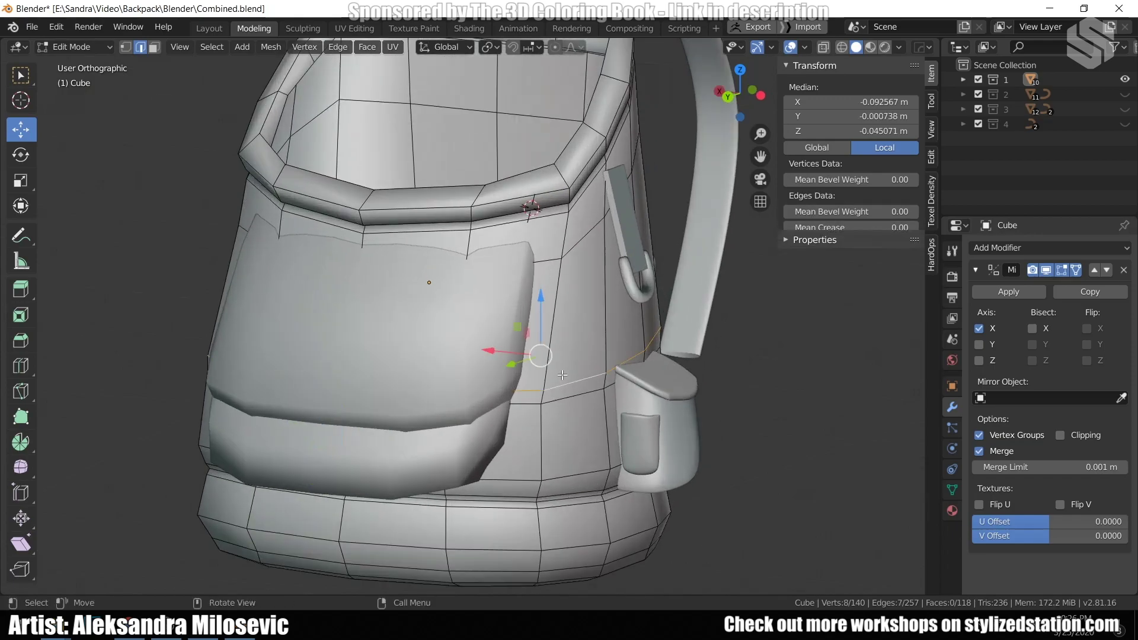
pyautogui.press('g')
pyautogui.press('g')
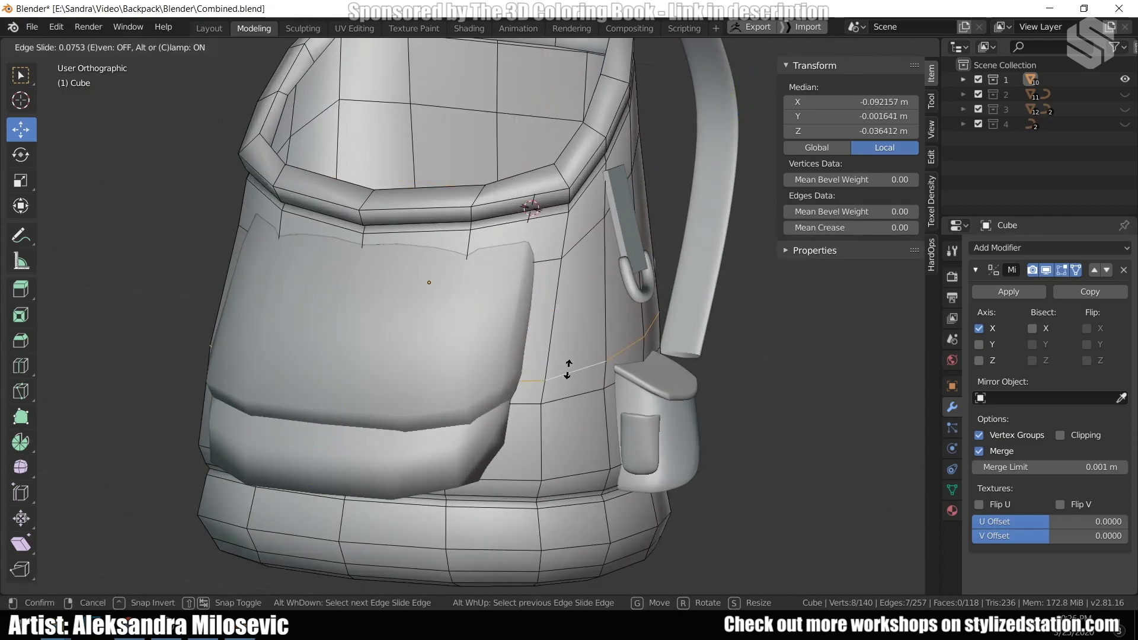
pyautogui.click(563, 361)
pyautogui.moveTo(563, 362); pyautogui.dragTo(472, 383, button='middle')
pyautogui.press('Tab')
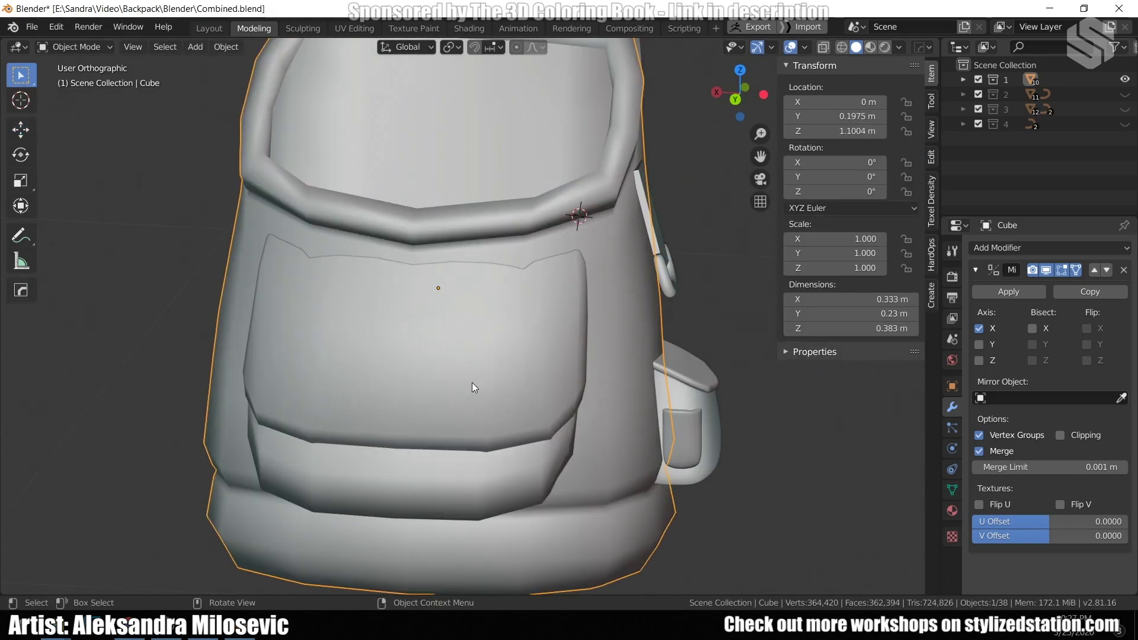
# Turn the front pocket's Subdivision viewport display back on
pyautogui.click(554, 369)
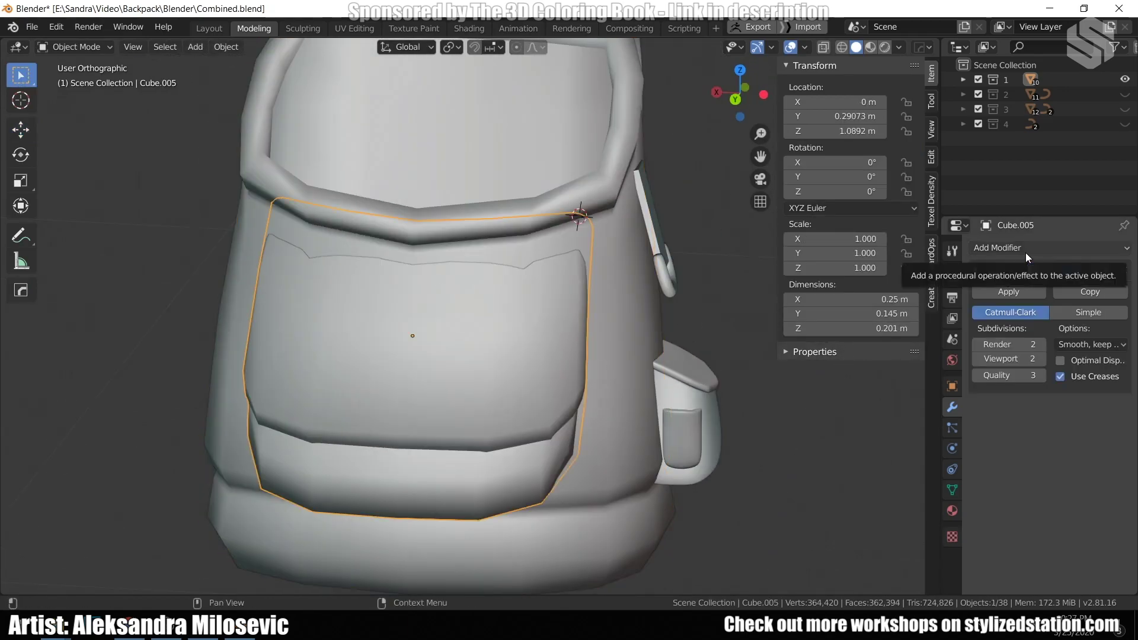
pyautogui.click(1046, 270)
pyautogui.scroll(-2, 557, 325)
pyautogui.moveTo(556, 325); pyautogui.dragTo(483, 337, button='middle')
pyautogui.scroll(3, 540, 308)
# Inspect the side strap tab and the small loop below it from several angles
pyautogui.click(600, 276)
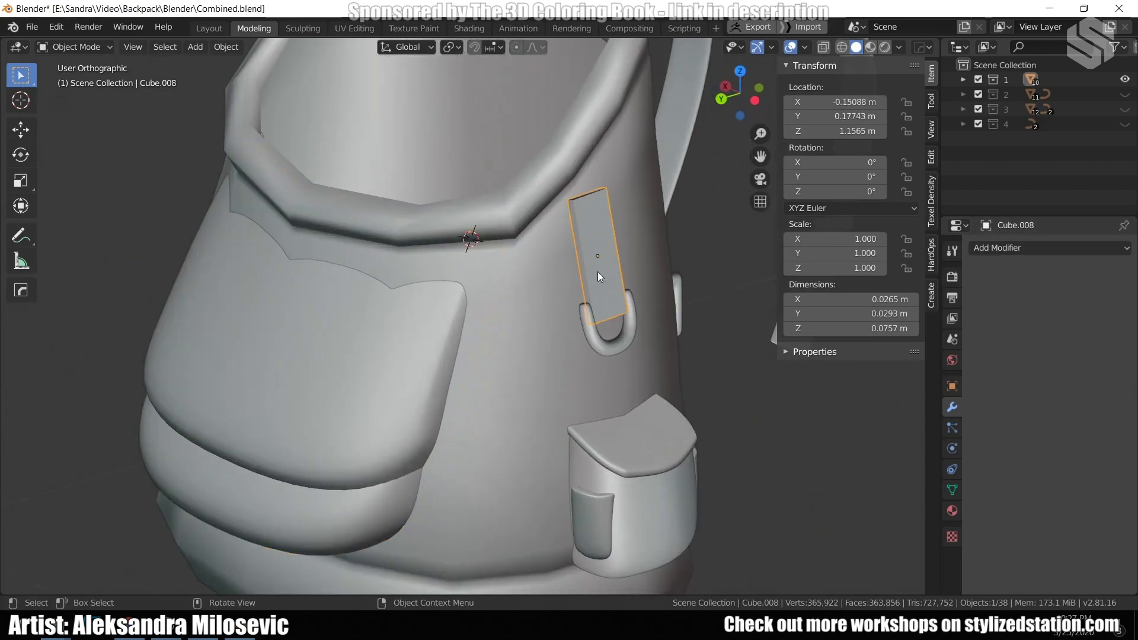
pyautogui.click(610, 339)
pyautogui.scroll(-2, 592, 355)
pyautogui.moveTo(543, 404); pyautogui.dragTo(581, 373, button='middle')
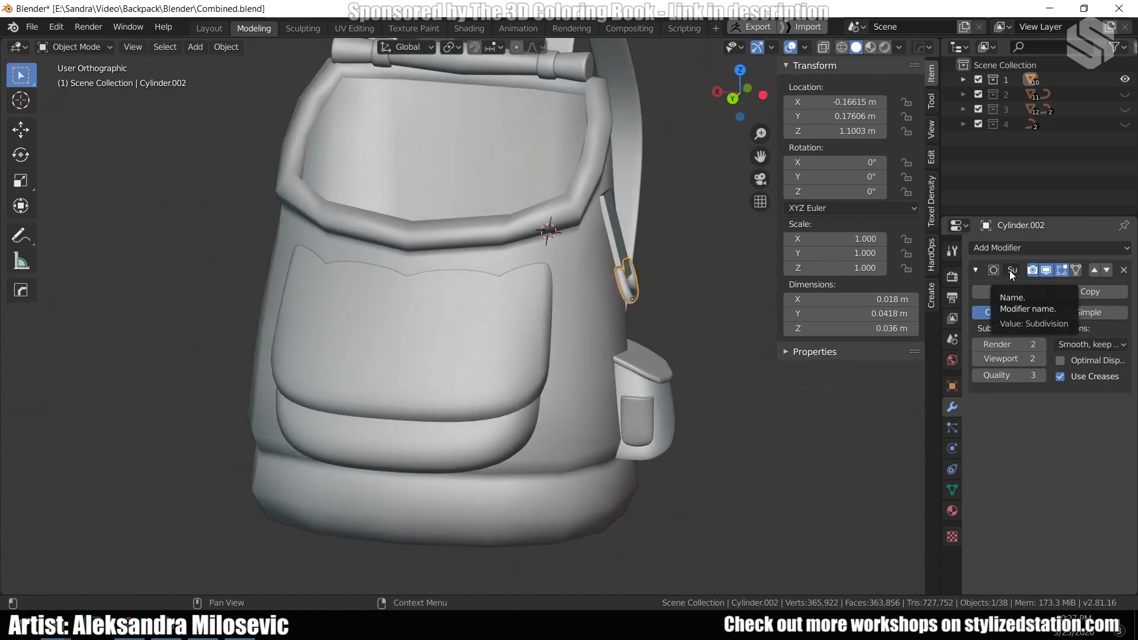
pyautogui.scroll(-2, 499, 351)
pyautogui.moveTo(499, 351); pyautogui.dragTo(594, 350, button='middle')
pyautogui.scroll(4, 543, 354)
pyautogui.scroll(-4, 543, 354)
# Check the top strap bar, then select the front pocket and frame the view on it
pyautogui.click(479, 355)
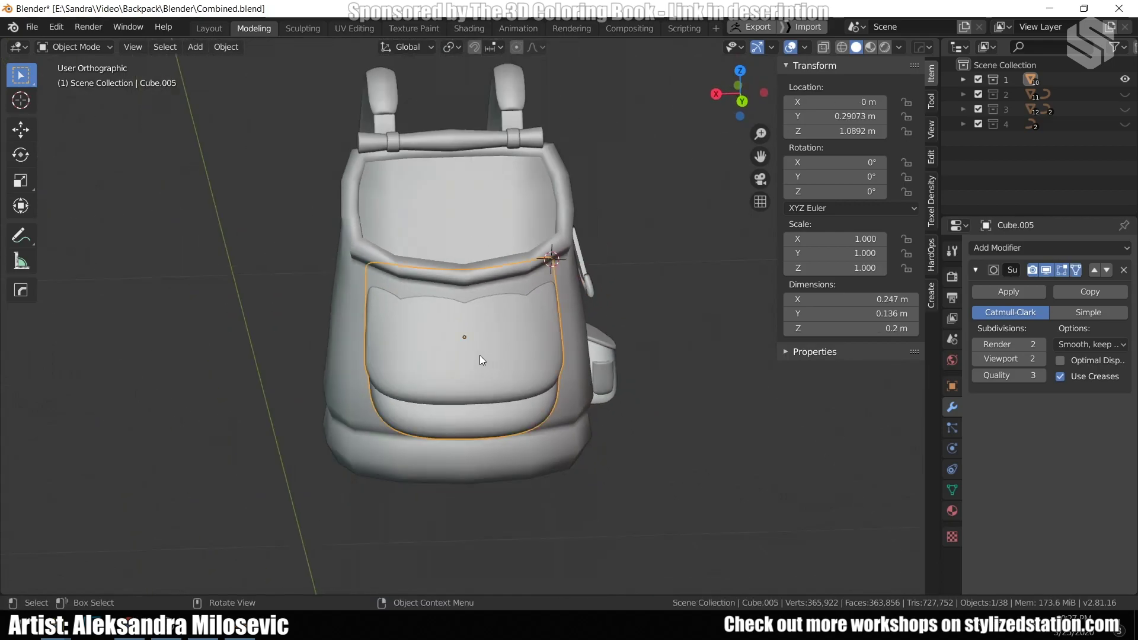
pyautogui.moveTo(479, 354); pyautogui.dragTo(518, 350, button='middle')
pyautogui.click(397, 143)
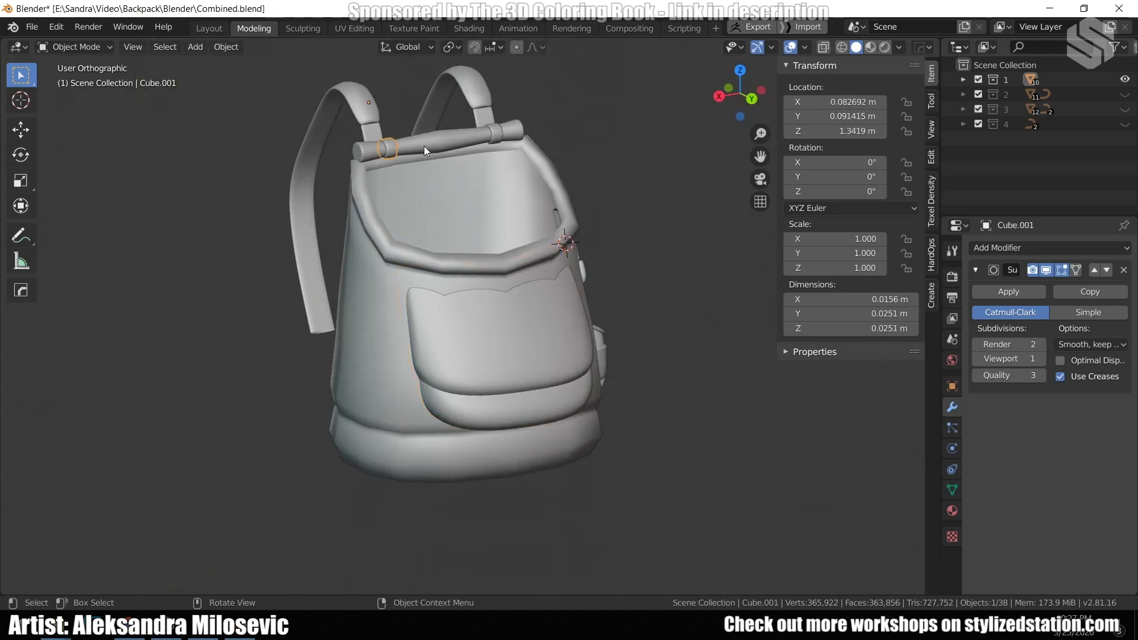
pyautogui.moveTo(424, 146); pyautogui.dragTo(483, 310, button='middle')
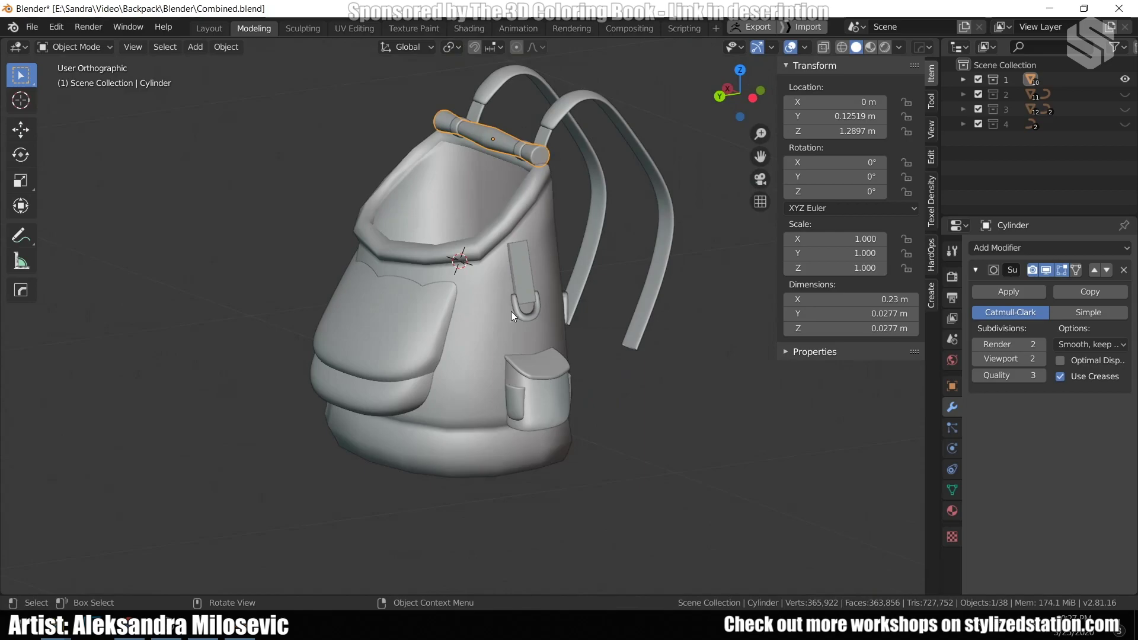
pyautogui.click(511, 312)
pyautogui.press('KP_Decimal')
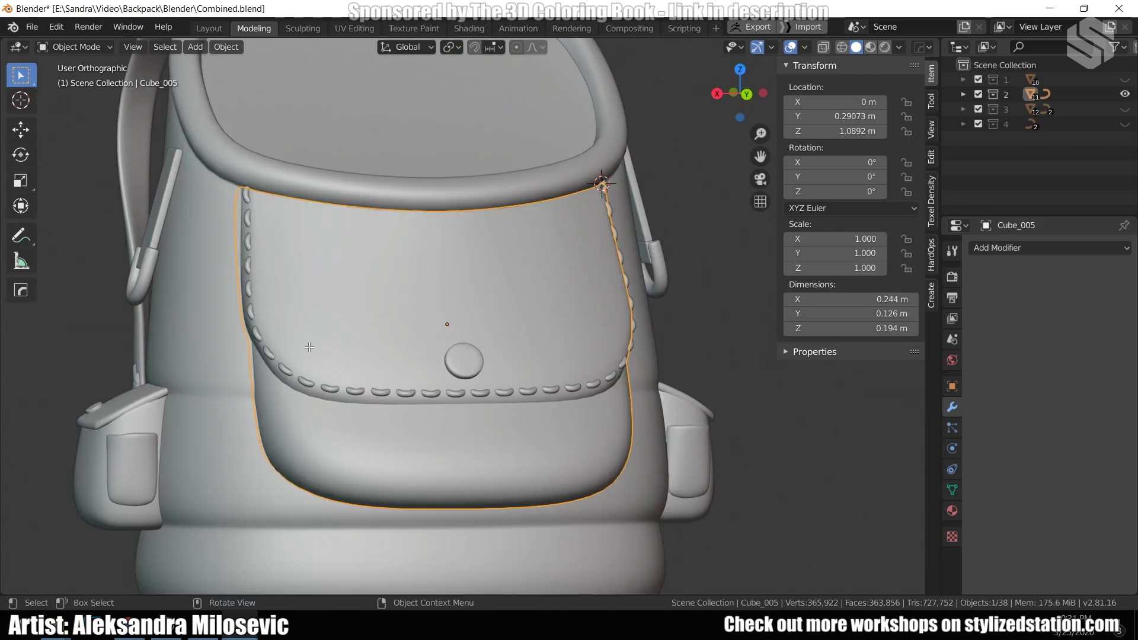
# Duplicate the pocket's stitch edge loop and separate it into its own object
pyautogui.press('Tab')
pyautogui.keyDown('alt'); pyautogui.click(369, 400); pyautogui.keyUp('alt')
pyautogui.hotkey('shift', 'd')
pyautogui.press('Escape')
pyautogui.press('p')
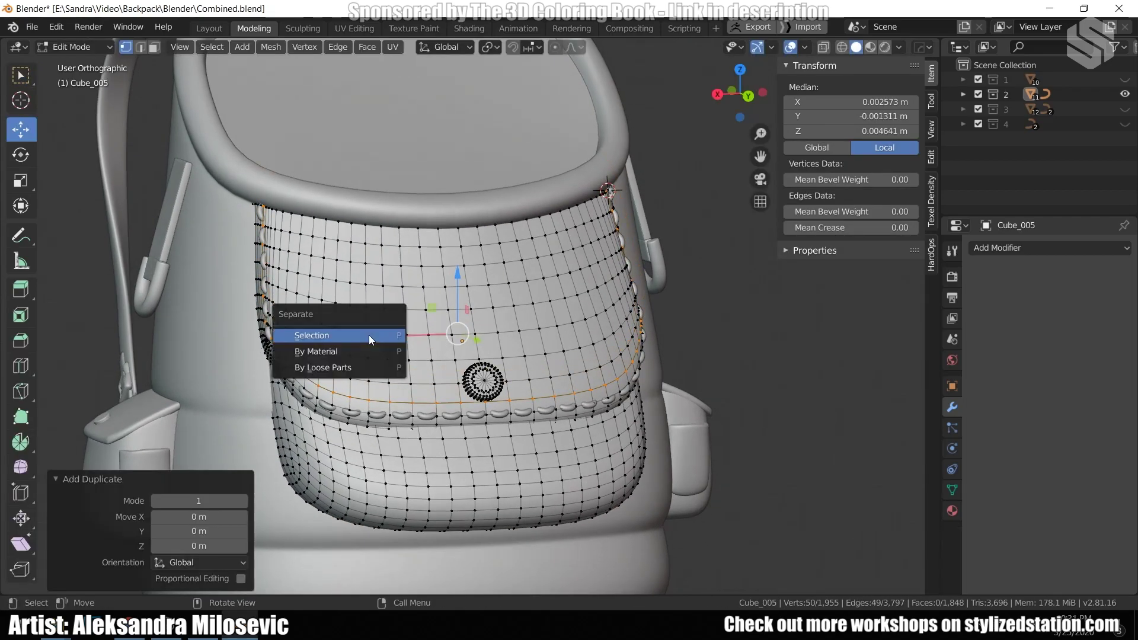
pyautogui.click(368, 335)
pyautogui.press('Tab')
pyautogui.press('h')
pyautogui.click(398, 408)
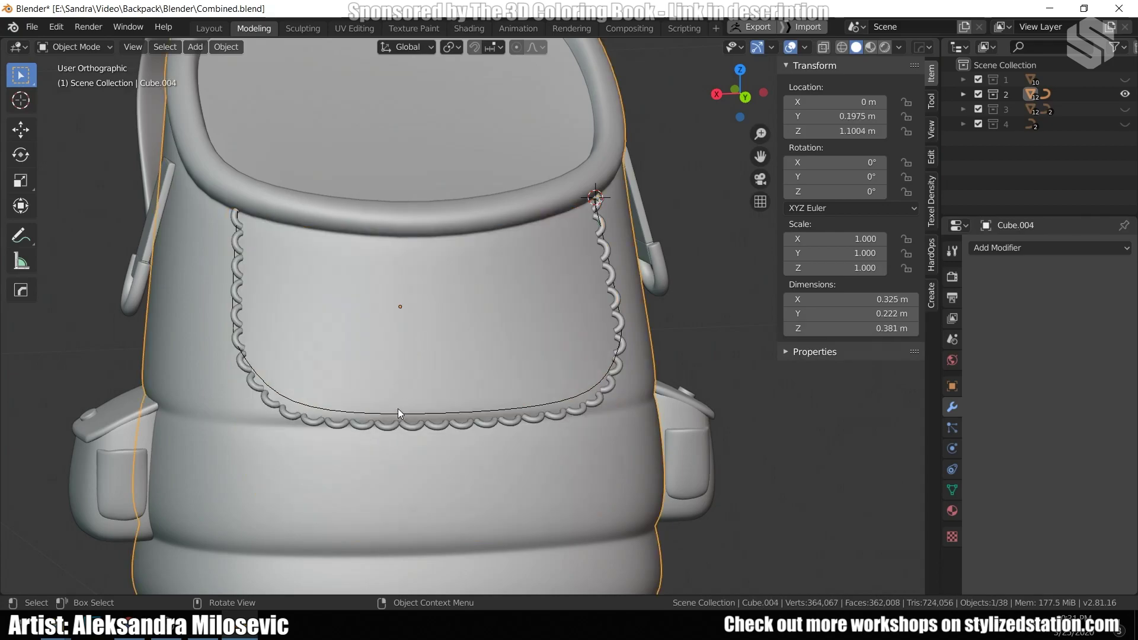
# Isolate the separated loop in local view and begin selecting its spare vertices
pyautogui.click(400, 413)
pyautogui.press('KP_Divide')
pyautogui.press('Tab')
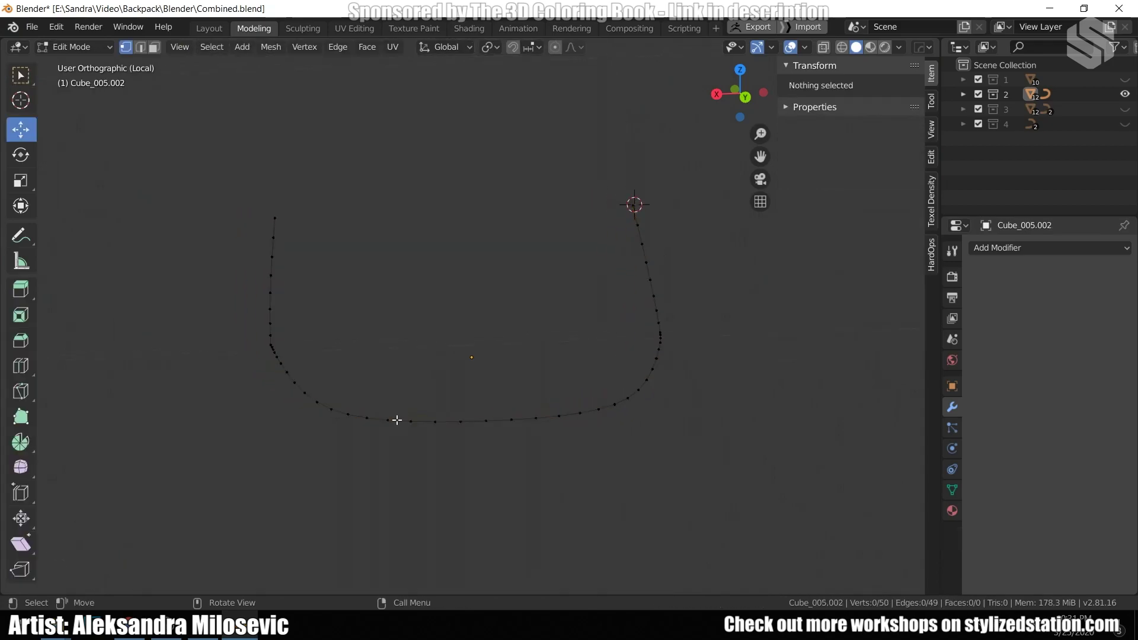
pyautogui.moveTo(397, 420); pyautogui.dragTo(373, 196, button='middle')
pyautogui.click(370, 197)
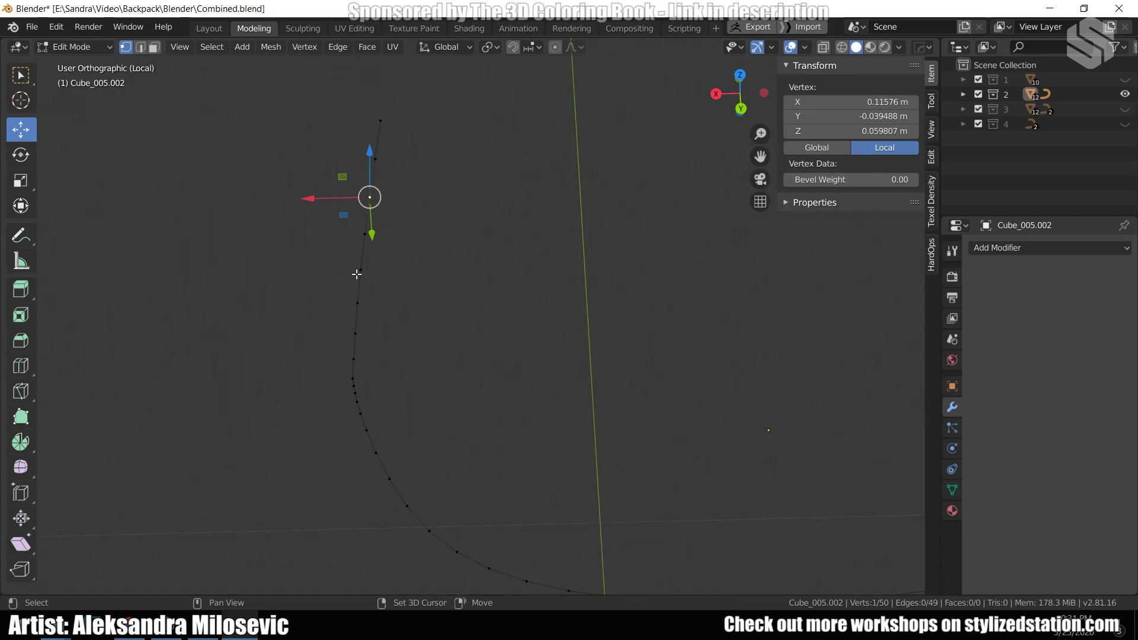
pyautogui.keyDown('shift'); pyautogui.click(361, 271); pyautogui.keyUp('shift')
# Select the remaining spare vertices and dissolve them, thinning the loop to 28 vertices
pyautogui.press('w')
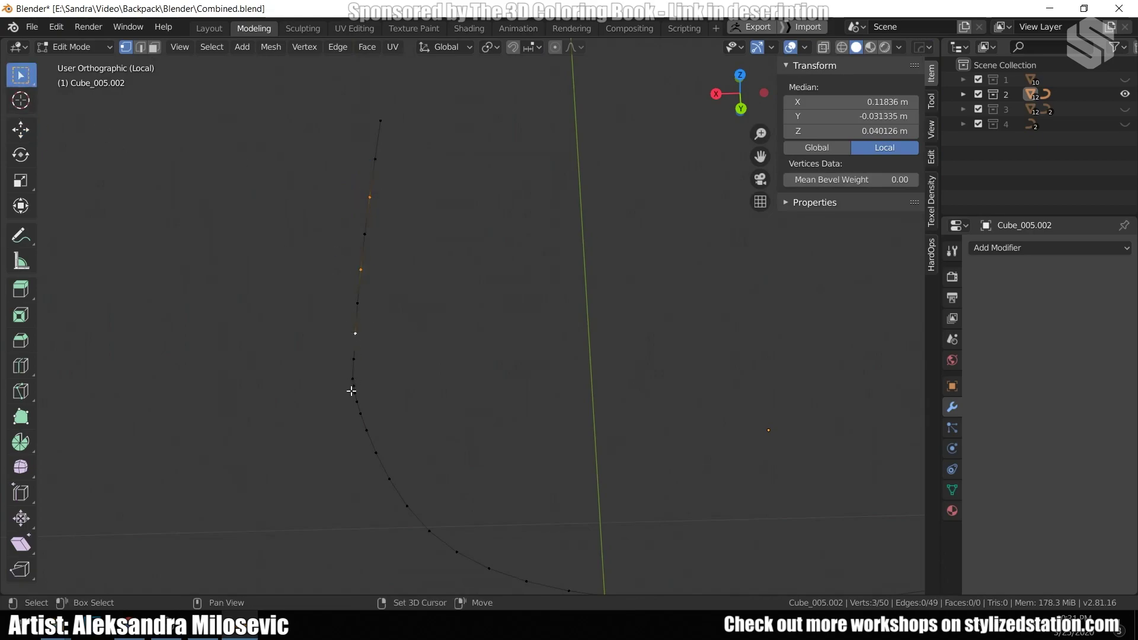
pyautogui.moveTo(392, 468); pyautogui.dragTo(355, 415, button='middle')
pyautogui.keyDown('shift'); pyautogui.click(283, 378); pyautogui.keyUp('shift')
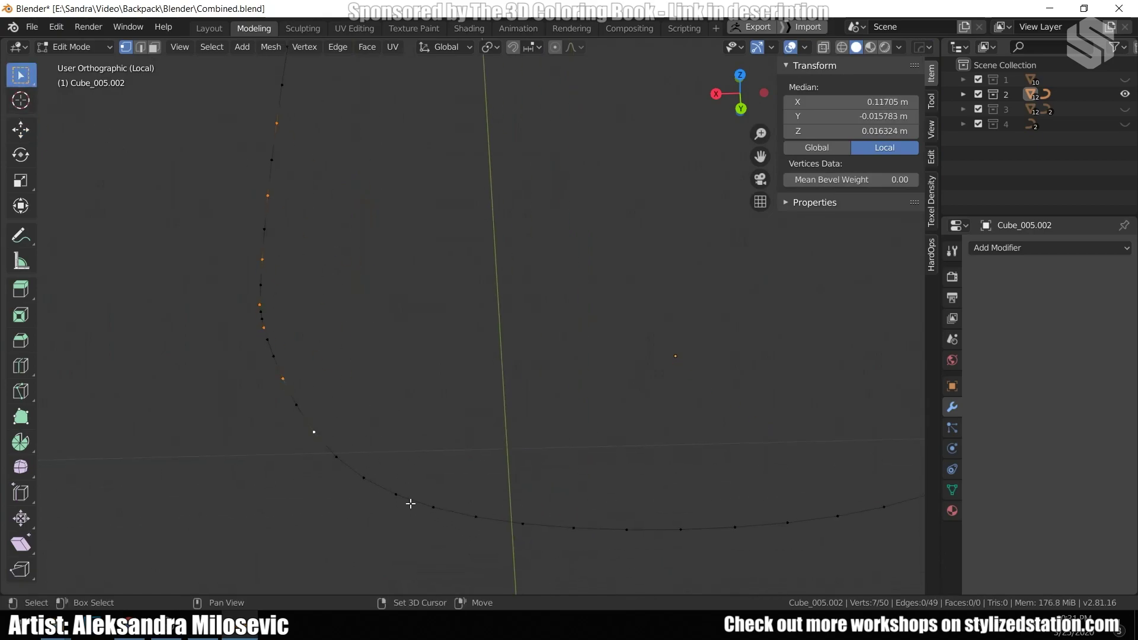
pyautogui.moveTo(511, 531); pyautogui.dragTo(396, 496, button='middle')
pyautogui.keyDown('shift'); pyautogui.click(396, 496); pyautogui.keyUp('shift')
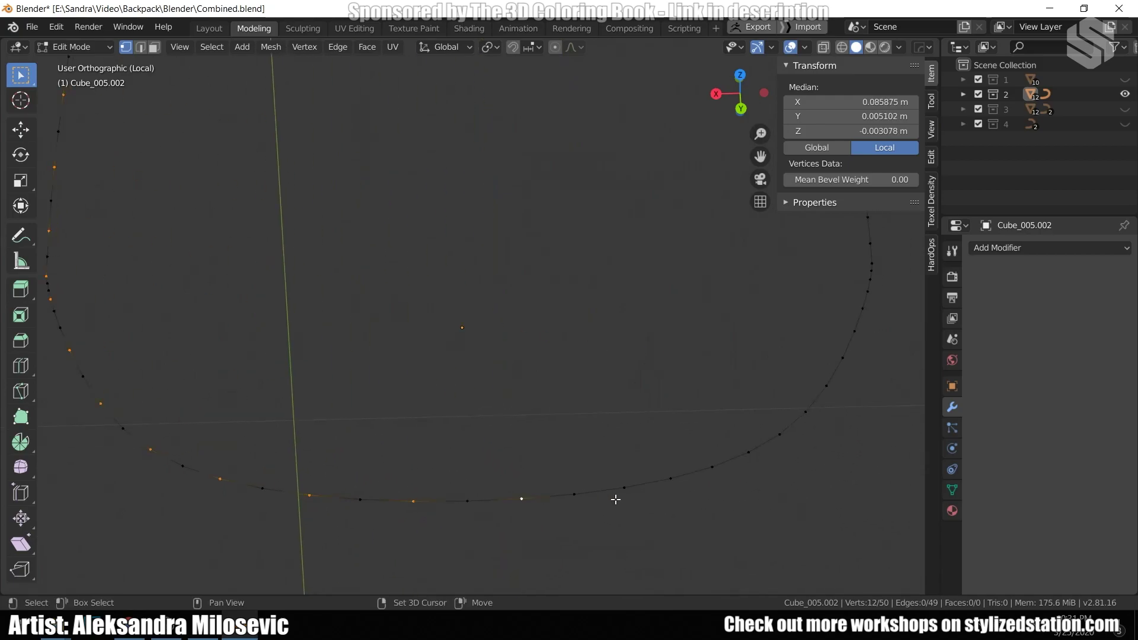
pyautogui.moveTo(746, 454); pyautogui.dragTo(631, 443, button='middle')
pyautogui.keyDown('shift'); pyautogui.click(631, 444); pyautogui.keyUp('shift')
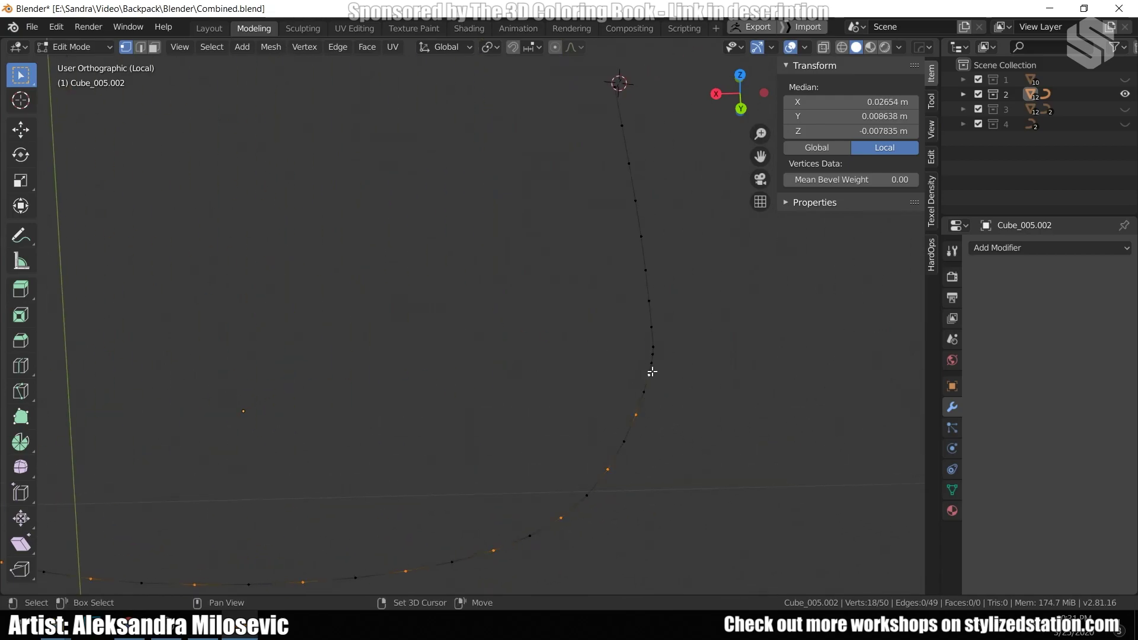
pyautogui.scroll(-5, 646, 170)
pyautogui.press('x')
pyautogui.click(700, 358)
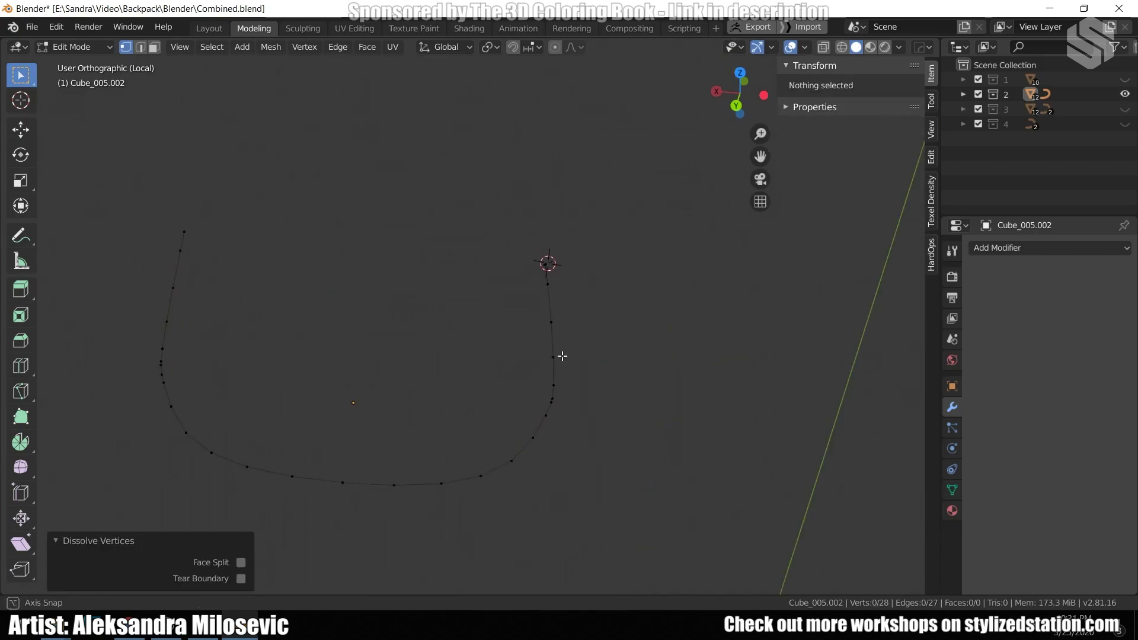
# Convert the thinned loop mesh into a curve
pyautogui.press('Tab')
pyautogui.scroll(2, 563, 356)
pyautogui.click(226, 47)
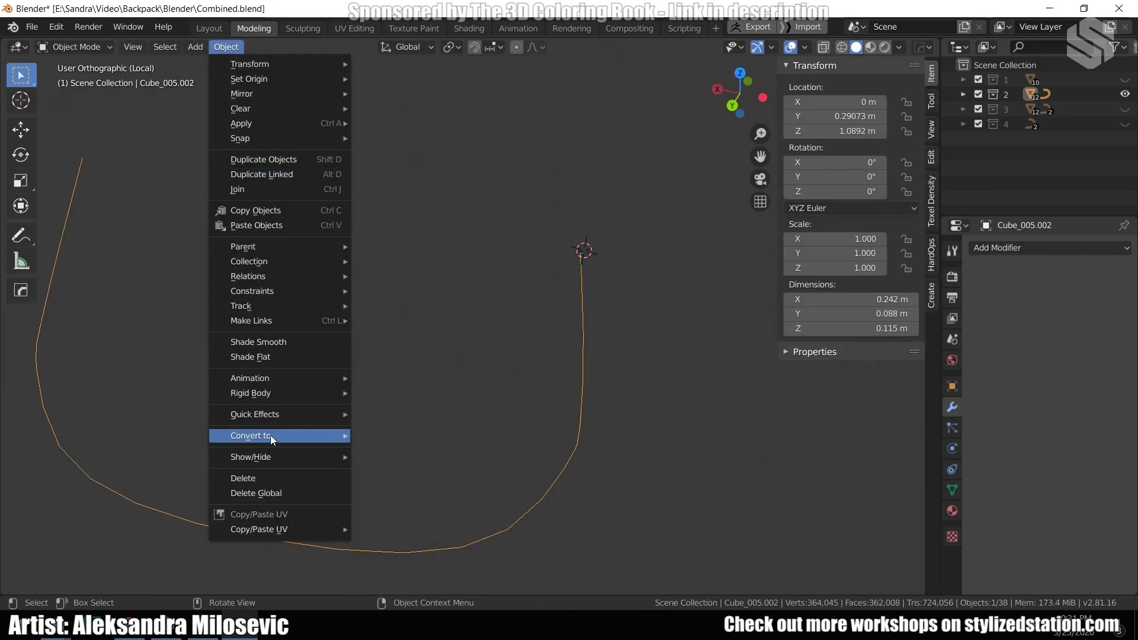
pyautogui.moveTo(270, 435)
pyautogui.click(390, 435)
pyautogui.press('Tab')
pyautogui.press('Tab')
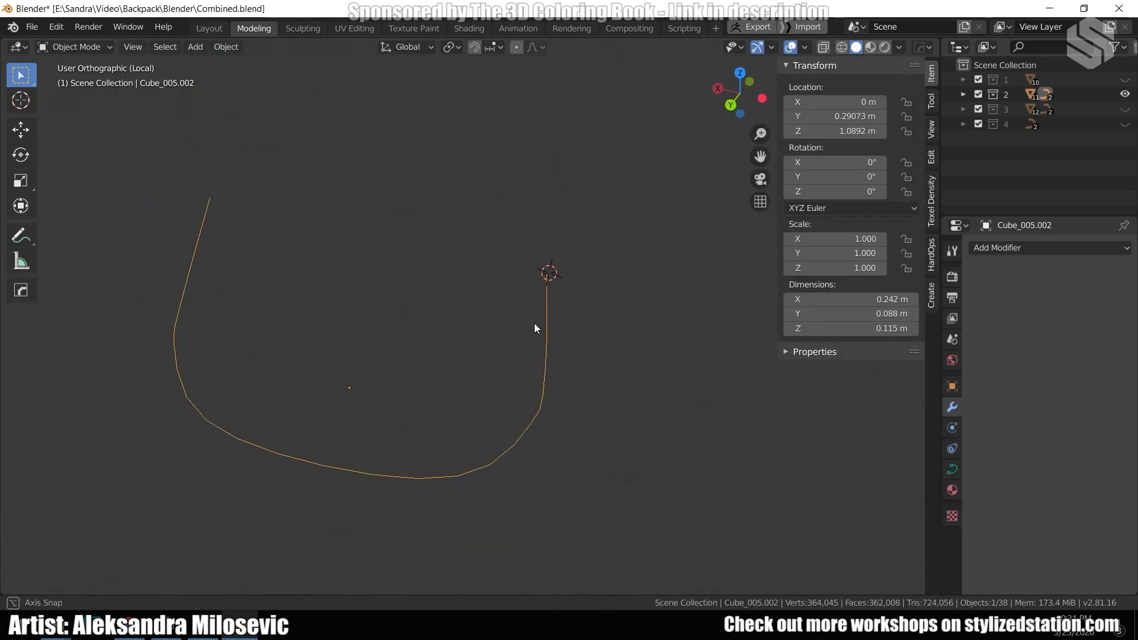
# Add a Bezier curve and scale it down to 0.167
pyautogui.hotkey('shift', 'a')
pyautogui.moveTo(547, 340)
pyautogui.click(620, 35)
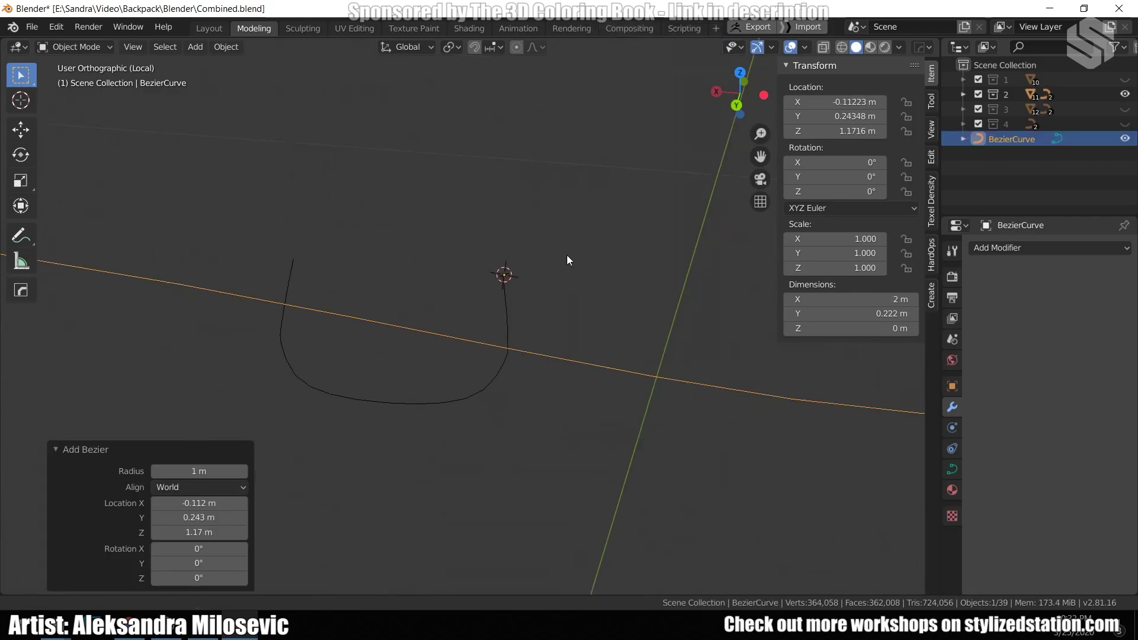
pyautogui.press('s')
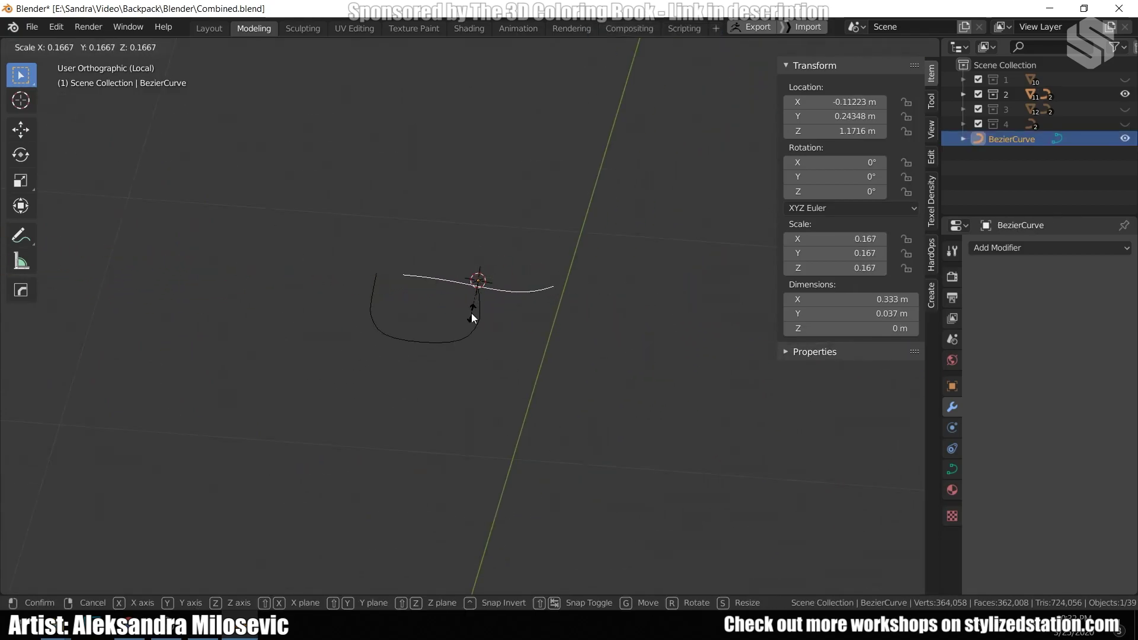
pyautogui.click(473, 314)
pyautogui.scroll(3, 480, 309)
# Flatten the end point's handle along Z and lift both end points vertically into an arch
pyautogui.click(612, 303)
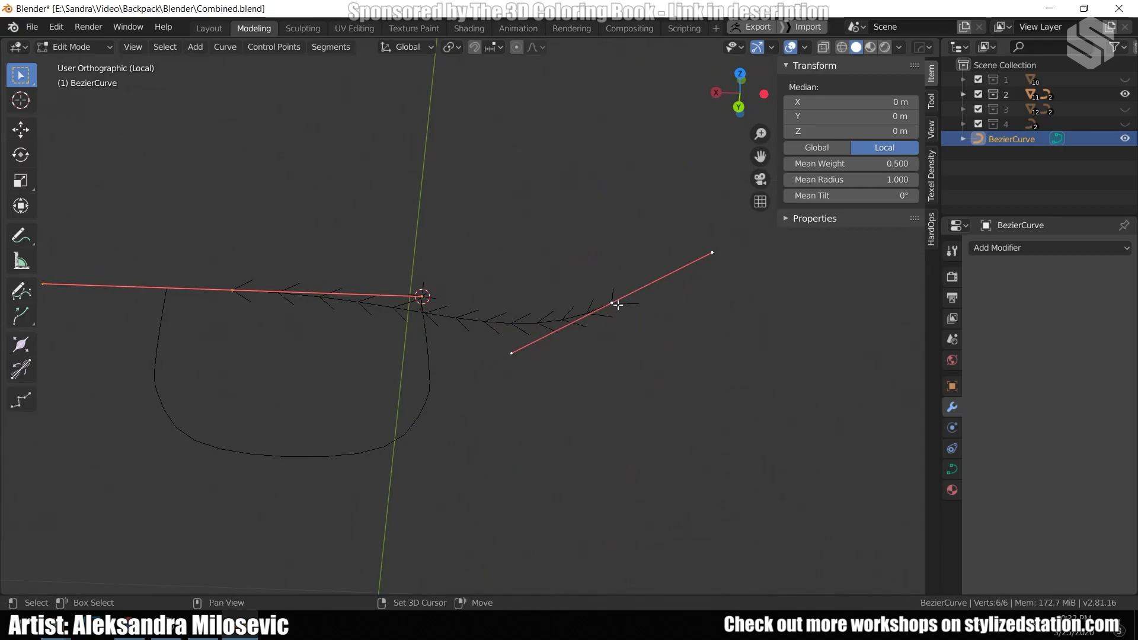
pyautogui.write('sz00y')
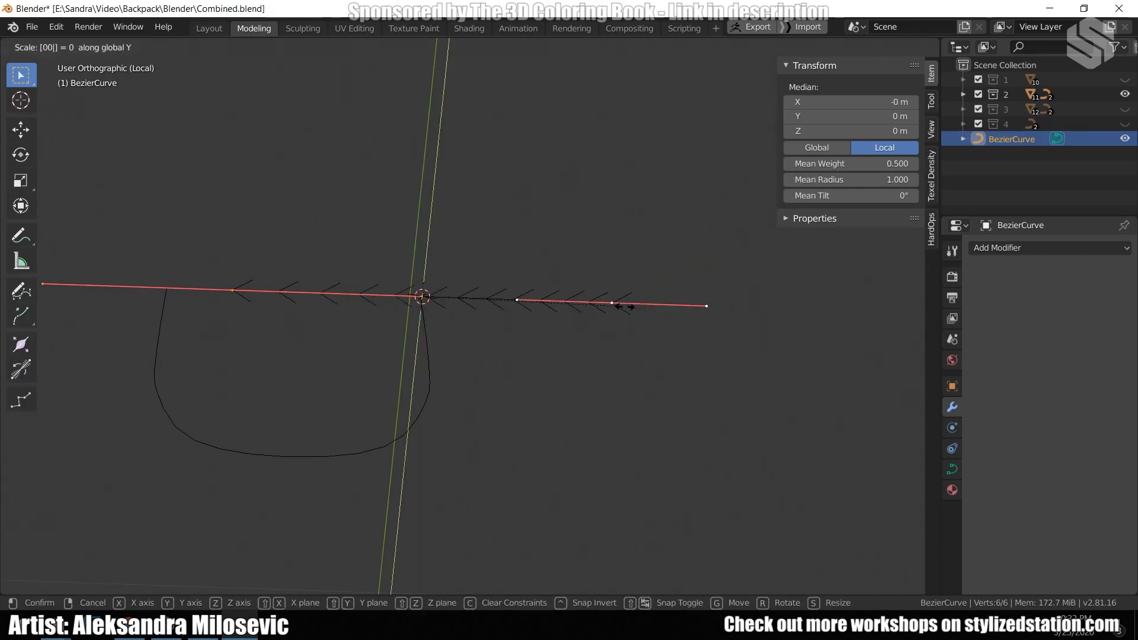
pyautogui.press('Return')
pyautogui.moveTo(623, 306); pyautogui.dragTo(508, 302, button='middle')
pyautogui.click(516, 279)
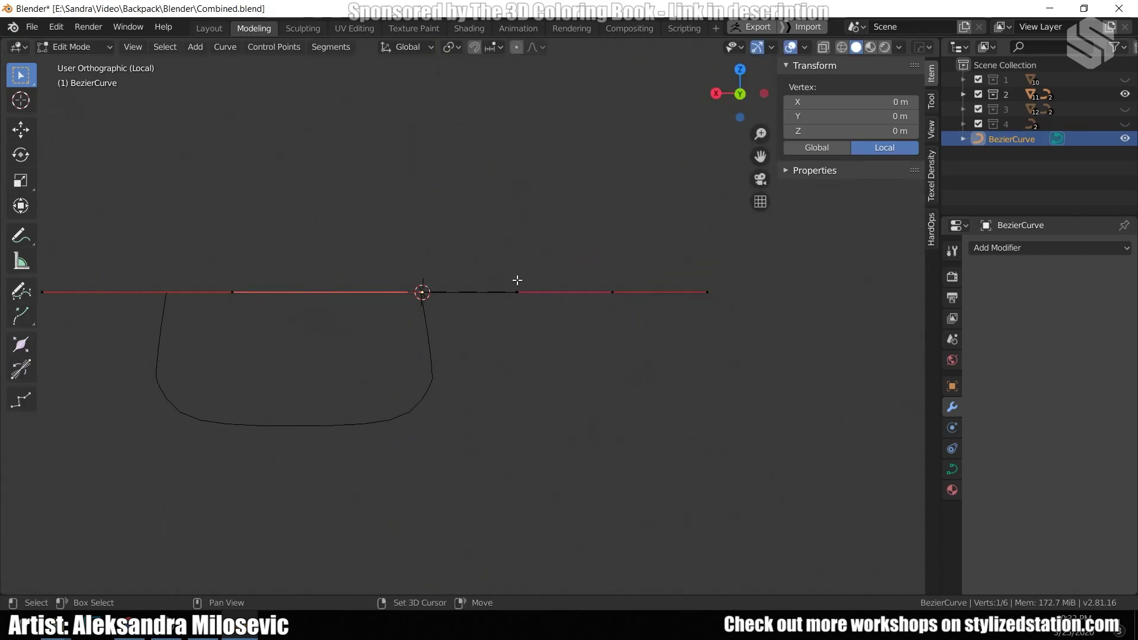
pyautogui.press('g')
pyautogui.press('z')
pyautogui.click(514, 183)
# Narrow the arch along X and shift a handle sideways
pyautogui.press('s')
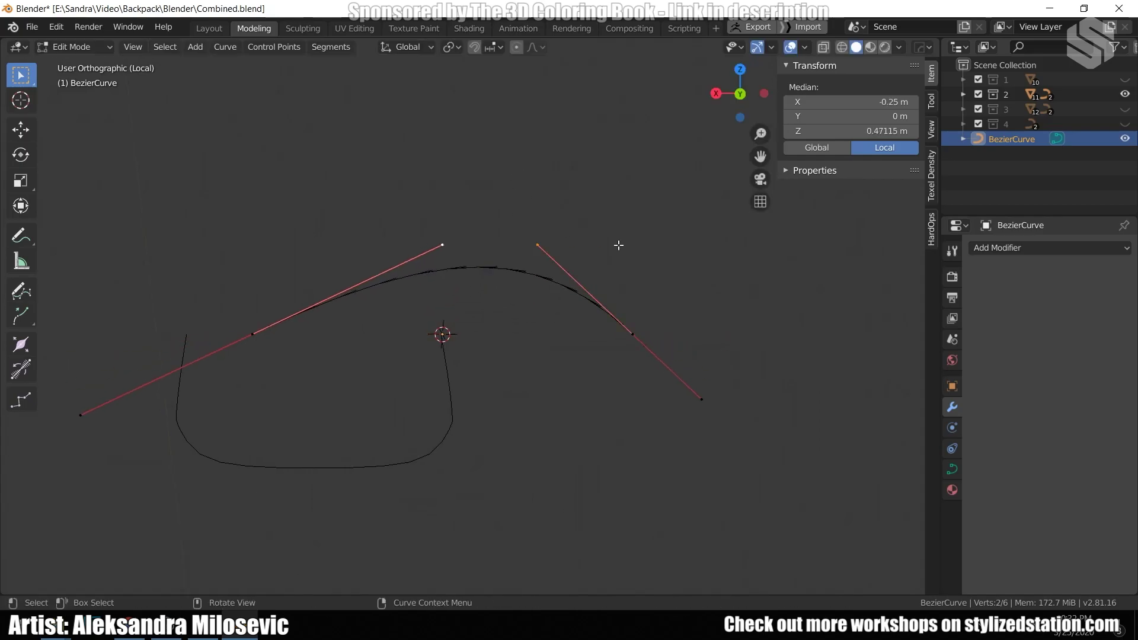
pyautogui.press('x')
pyautogui.click(723, 296)
pyautogui.press('g')
pyautogui.press('x')
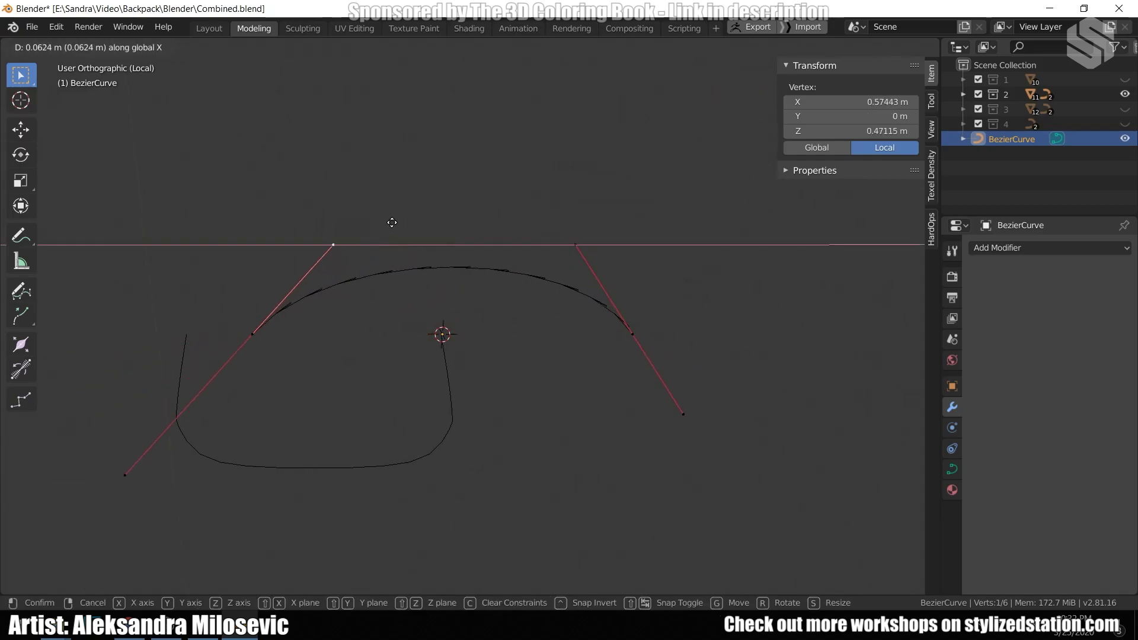
pyautogui.click(385, 225)
pyautogui.moveTo(385, 225); pyautogui.dragTo(584, 315, button='middle')
# Set the curve's geometry Offset to 0 m and Bevel Depth to 0.14 m
pyautogui.press('Tab')
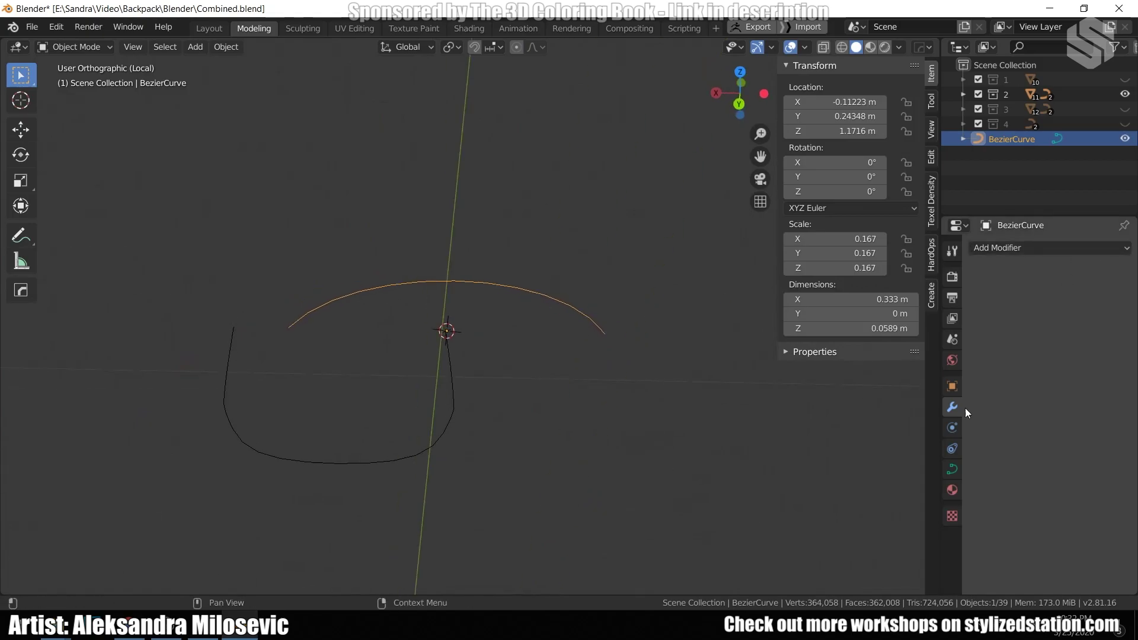
pyautogui.click(952, 469)
pyautogui.moveTo(1078, 522); pyautogui.dragTo(1115, 522)
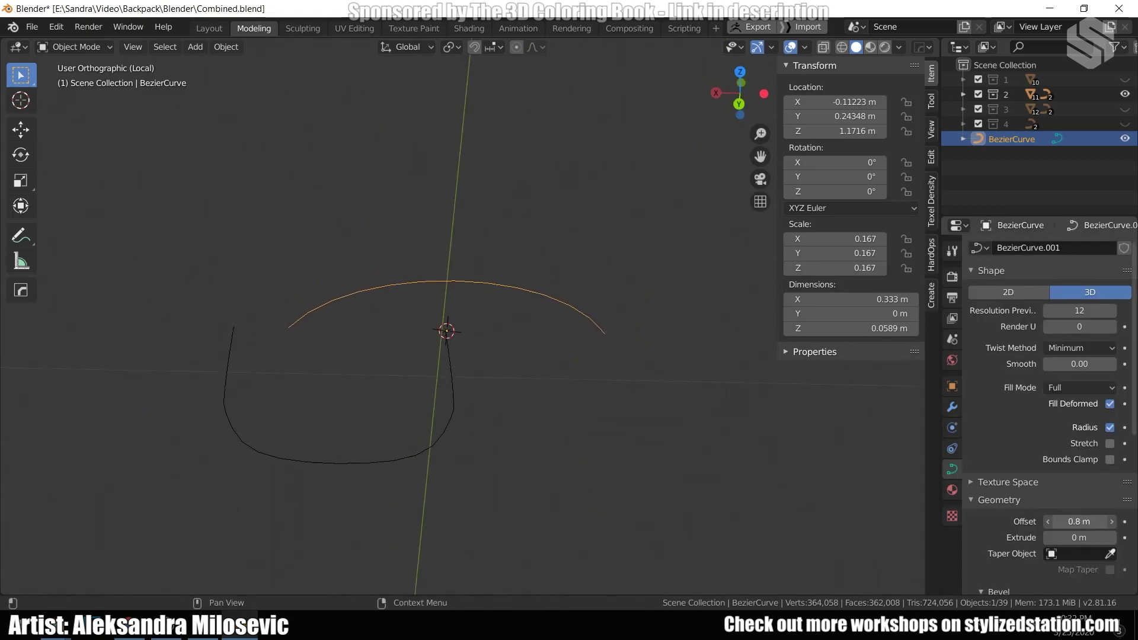
pyautogui.click(1092, 522)
pyautogui.write('0')
pyautogui.press('Return')
pyautogui.scroll(-3, 1032, 515)
pyautogui.moveTo(1079, 543); pyautogui.dragTo(1074, 337)
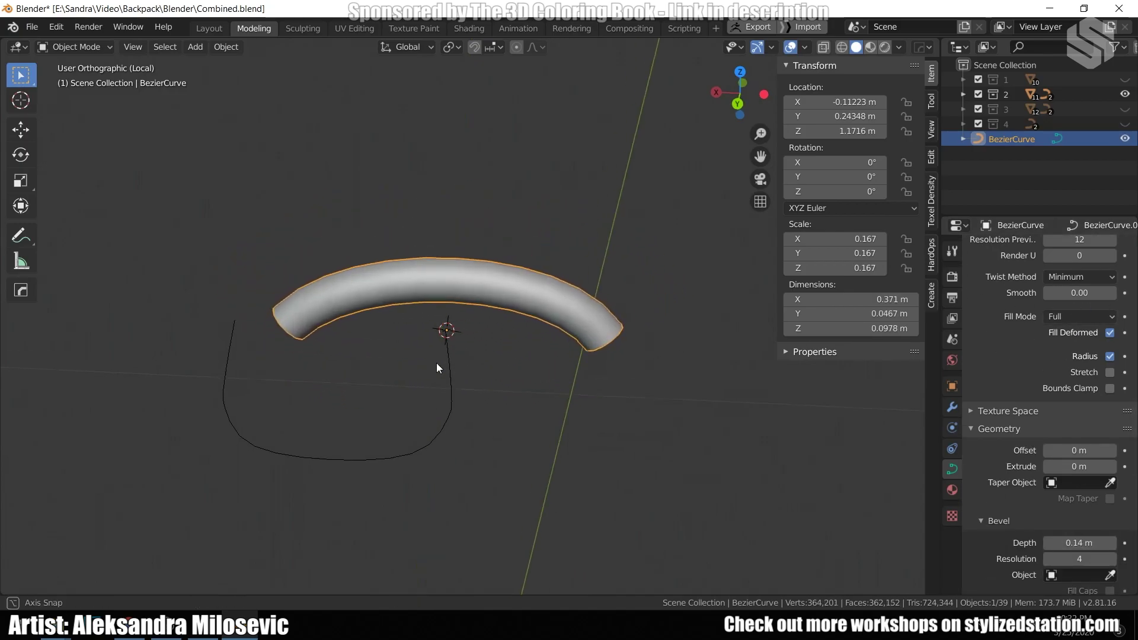
pyautogui.scroll(3, 436, 363)
# Shrink the tube, apply its rotation and scale, and narrow the arch along X
pyautogui.press('s')
pyautogui.click(573, 353)
pyautogui.hotkey('ctrl', 'a')
pyautogui.click(575, 353)
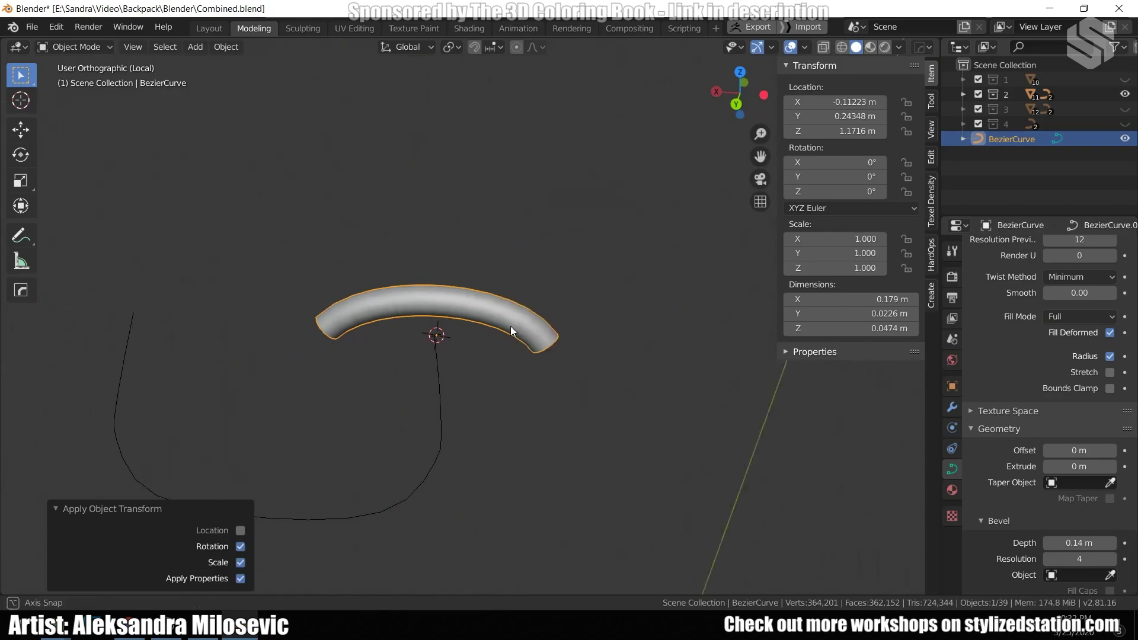
pyautogui.press('Tab')
pyautogui.press('s')
pyautogui.press('x')
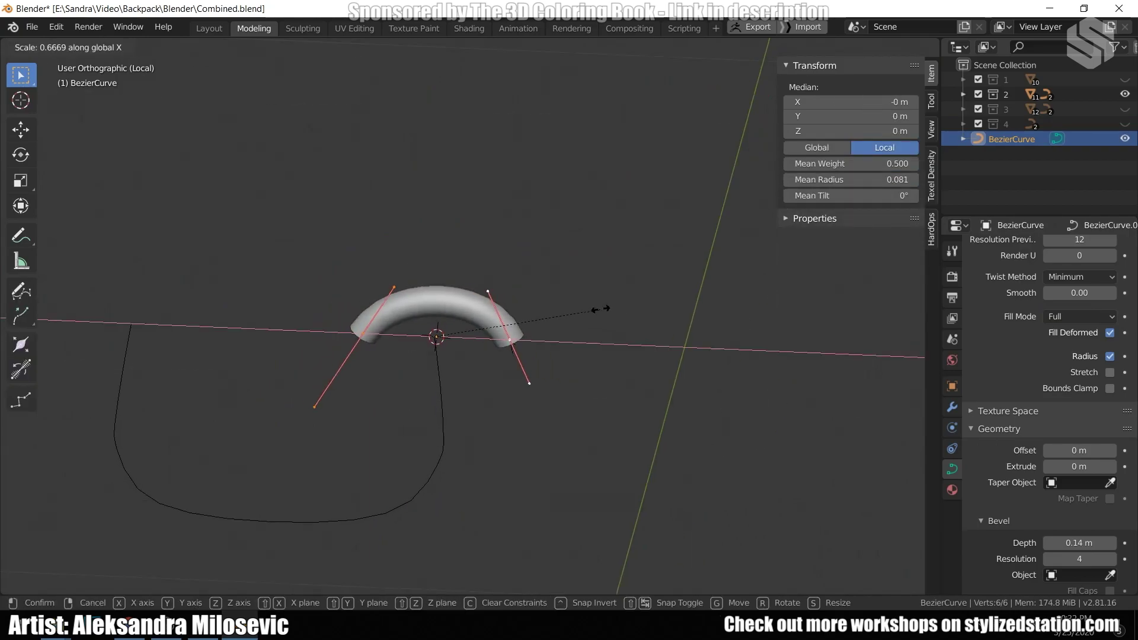
pyautogui.click(572, 305)
pyautogui.moveTo(572, 306); pyautogui.dragTo(589, 330, button='middle')
pyautogui.press('Tab')
# Scale the tube down again, apply rotation and scale, and select the loop curve
pyautogui.press('s')
pyautogui.click(553, 326)
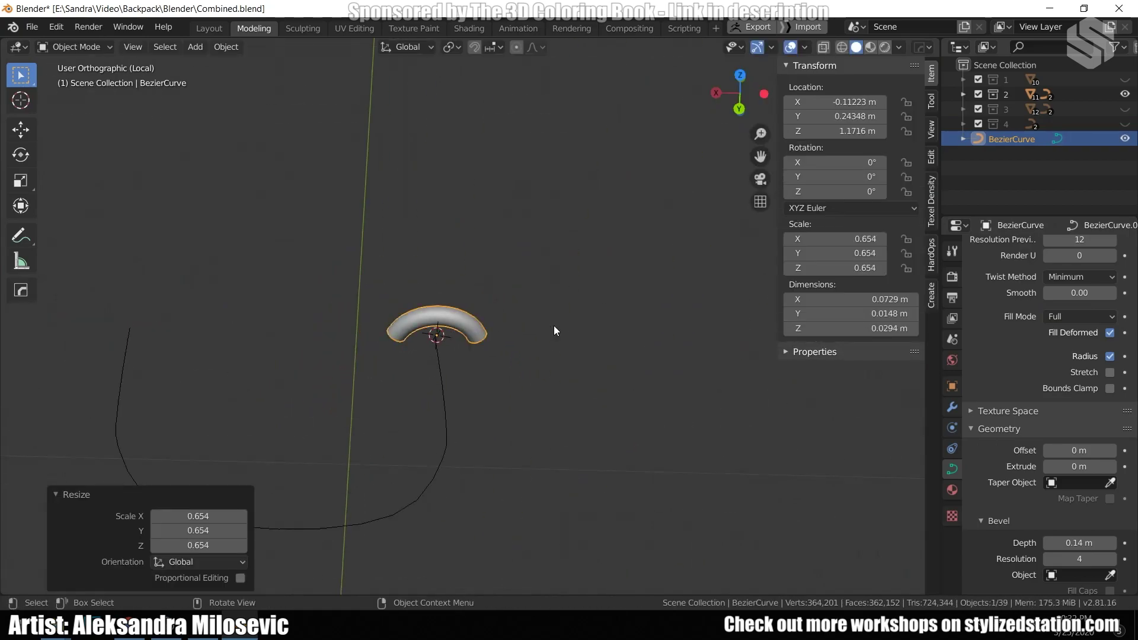
pyautogui.hotkey('ctrl', 'a')
pyautogui.click(555, 325)
pyautogui.click(454, 364)
pyautogui.scroll(2, 417, 332)
pyautogui.keyDown('shift'); pyautogui.moveTo(418, 333); pyautogui.dragTo(493, 318, button='middle'); pyautogui.keyUp('shift')
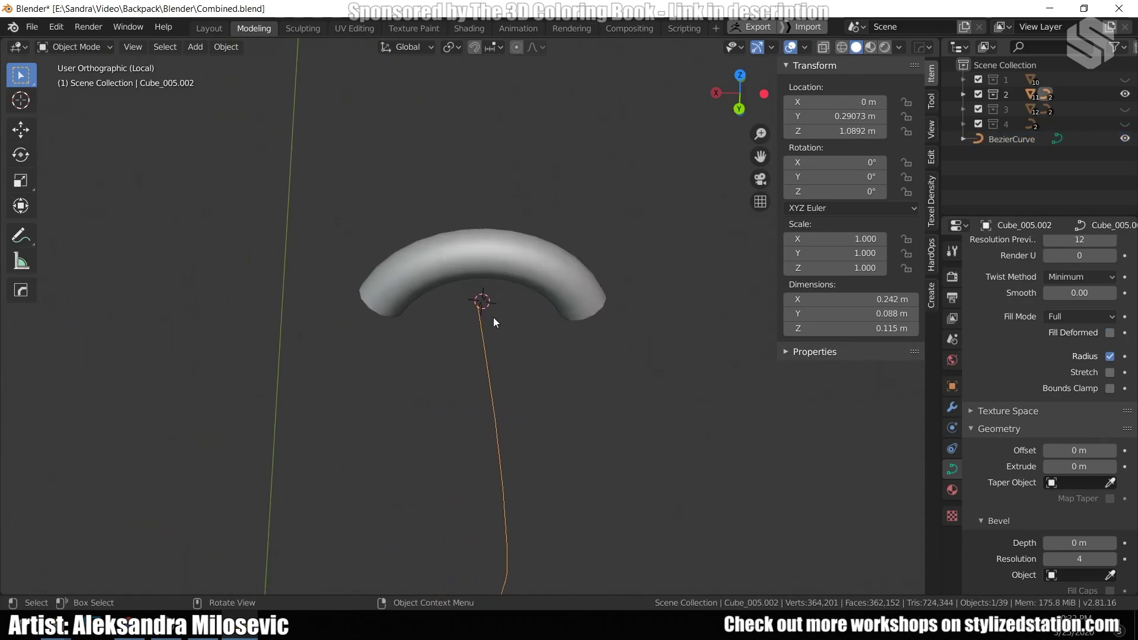
# Put the 3D cursor on the loop curve's top point and set the loop's origin there
pyautogui.press('Tab')
pyautogui.hotkey('shift', 's')
pyautogui.click(557, 399)
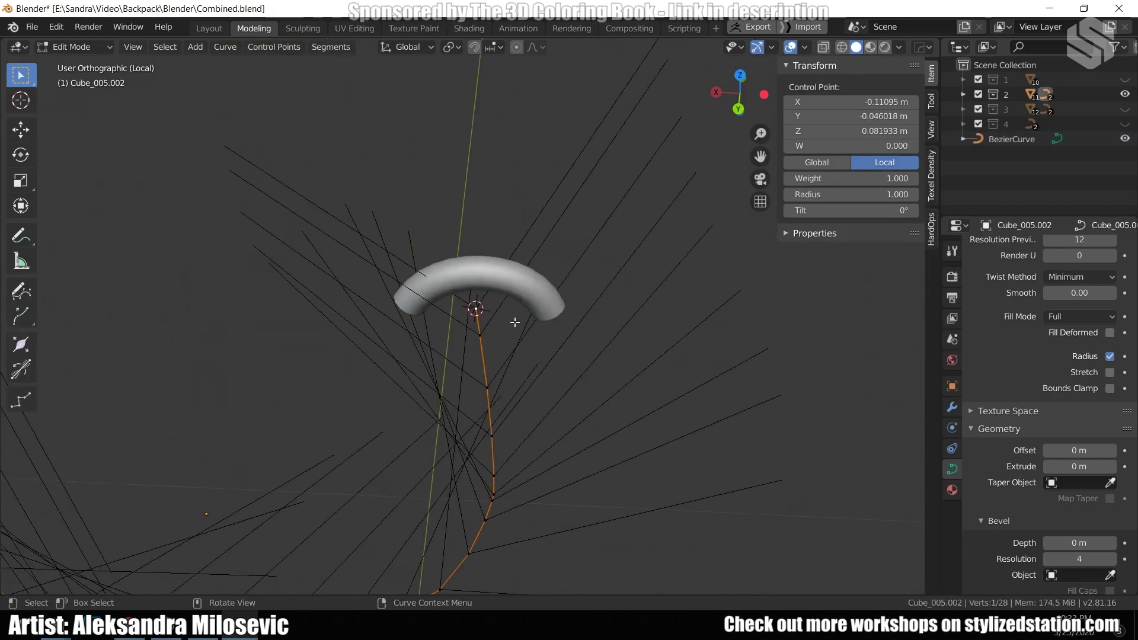
pyautogui.press('Tab')
pyautogui.rightClick(492, 333)
pyautogui.moveTo(488, 388)
pyautogui.click(592, 423)
# Snap the tube onto the 3D cursor at the loop's top end point
pyautogui.click(546, 313)
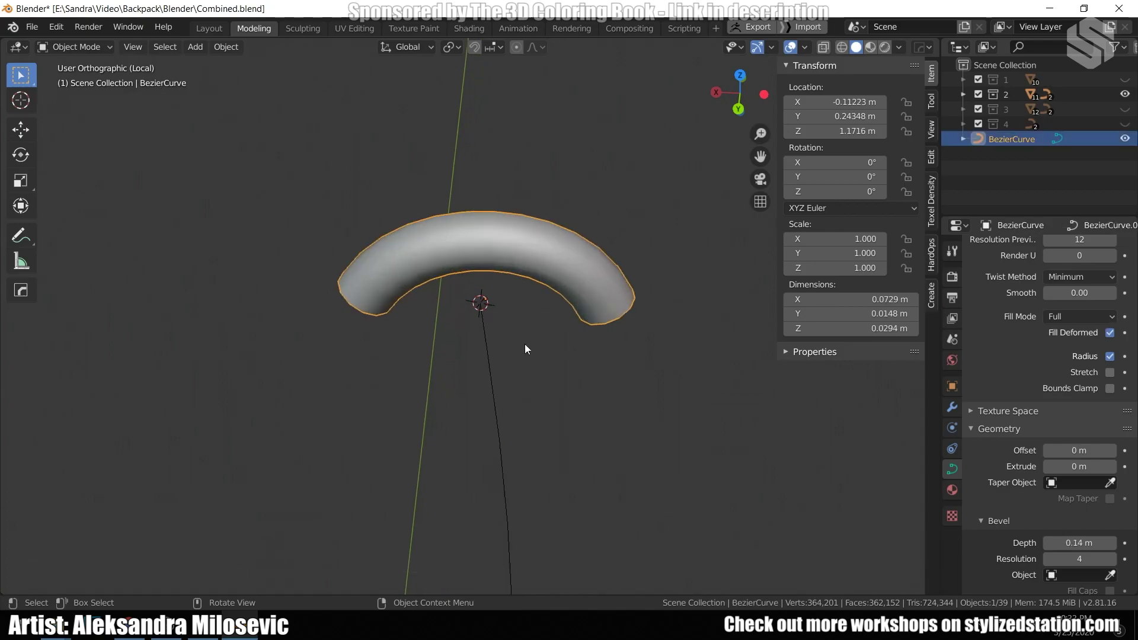
pyautogui.hotkey('shift', 's')
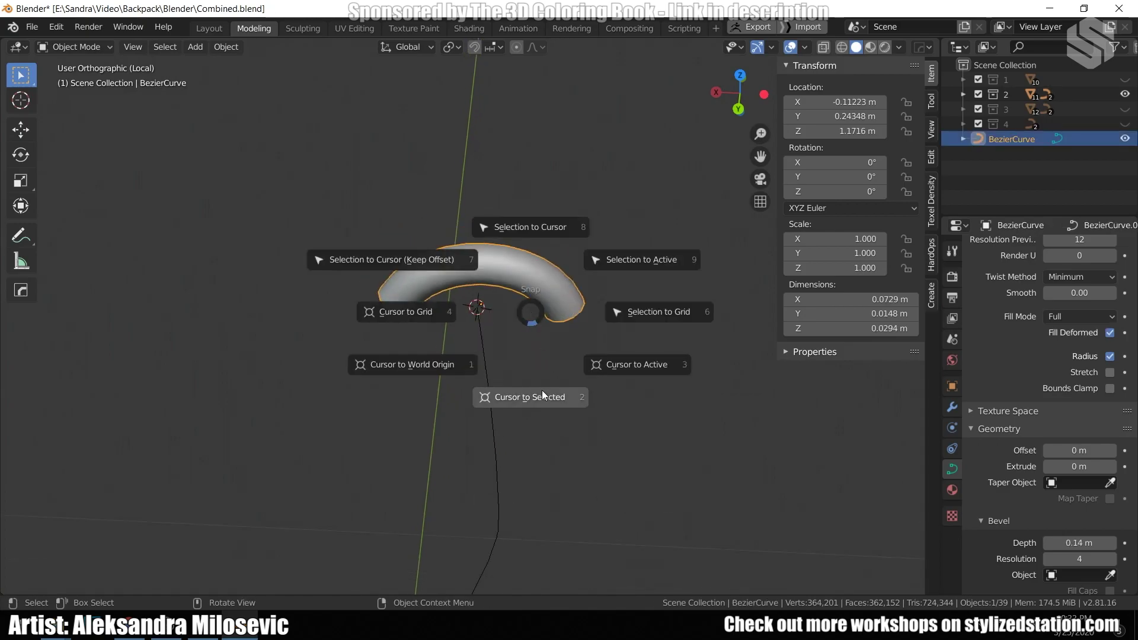
pyautogui.click(525, 226)
pyautogui.hotkey('shift', 's')
pyautogui.click(513, 446)
pyautogui.scroll(-5, 524, 354)
pyautogui.moveTo(524, 354); pyautogui.dragTo(482, 336, button='middle')
pyautogui.scroll(3, 482, 337)
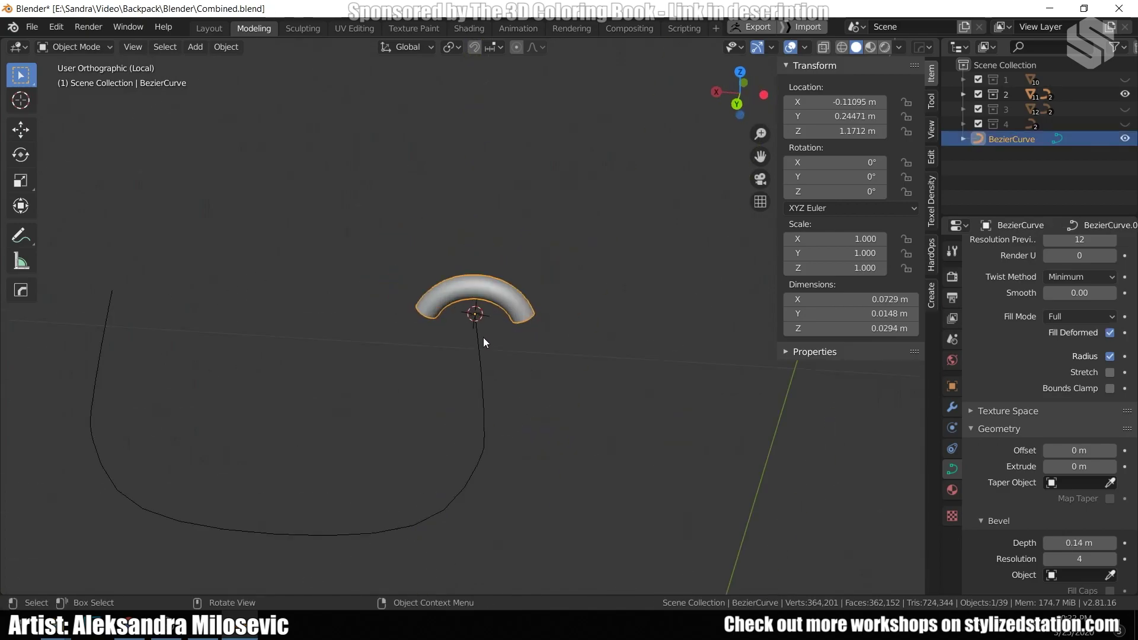
pyautogui.click(952, 408)
# Add an Array modifier to the stitch tube with a count of 4
pyautogui.click(997, 248)
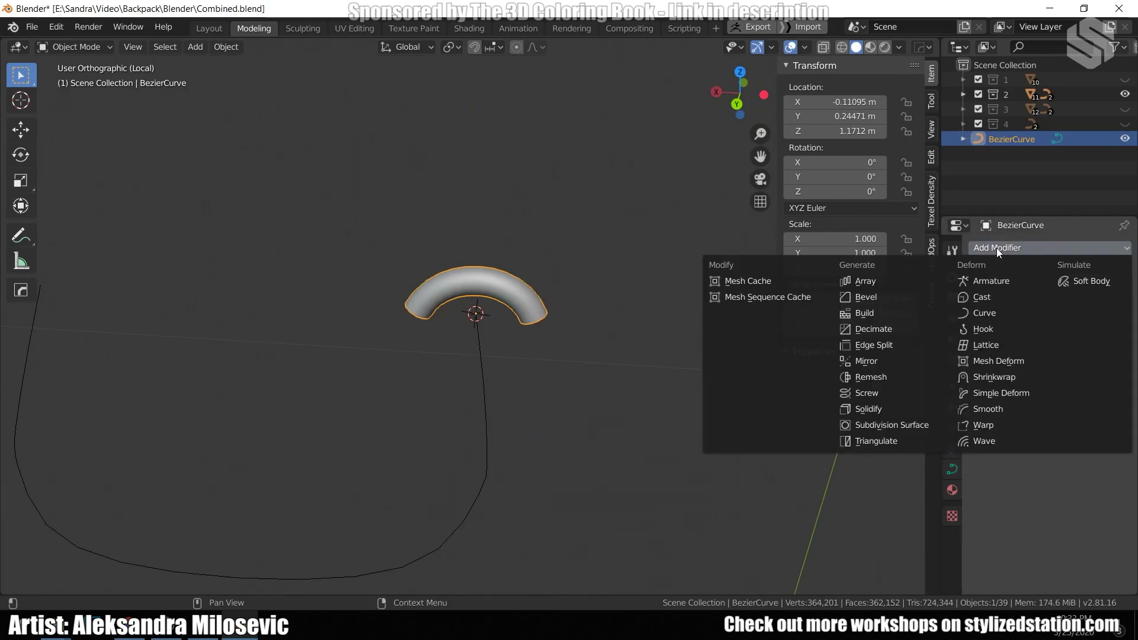
pyautogui.click(869, 282)
pyautogui.click(1125, 329)
pyautogui.click(1125, 329)
# Add a Curve modifier that bends the tubes along the U-shaped curve
pyautogui.click(1065, 246)
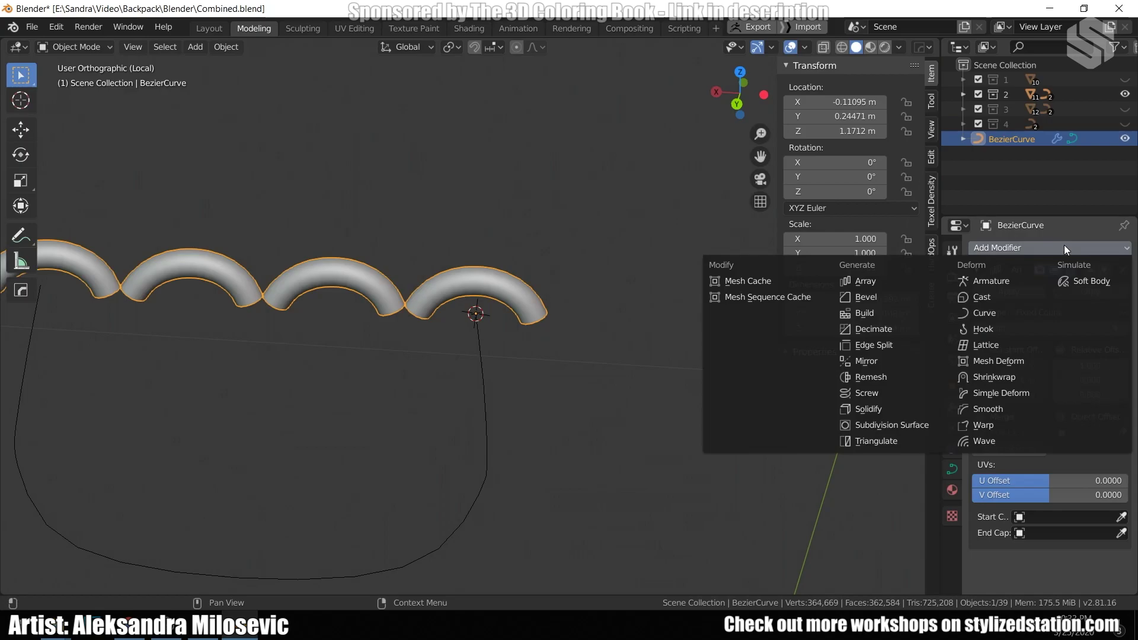
pyautogui.click(1001, 308)
pyautogui.scroll(-4, 1047, 436)
pyautogui.click(1040, 540)
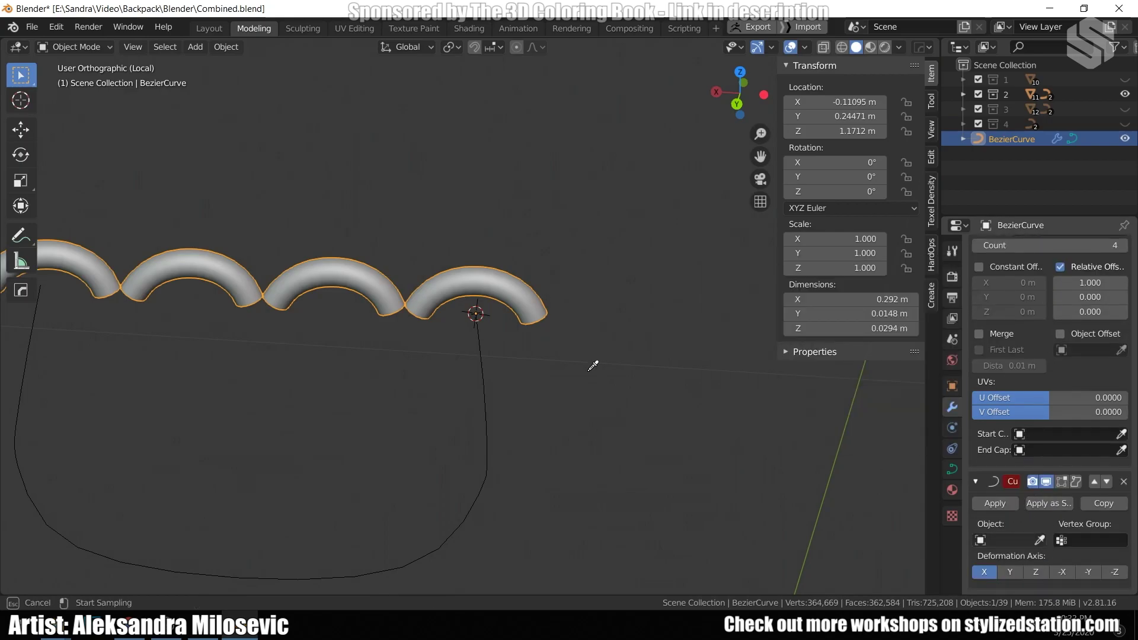
pyautogui.click(485, 380)
# Scale the stitch tubes to 0.289 and raise the array count to 24
pyautogui.press('s')
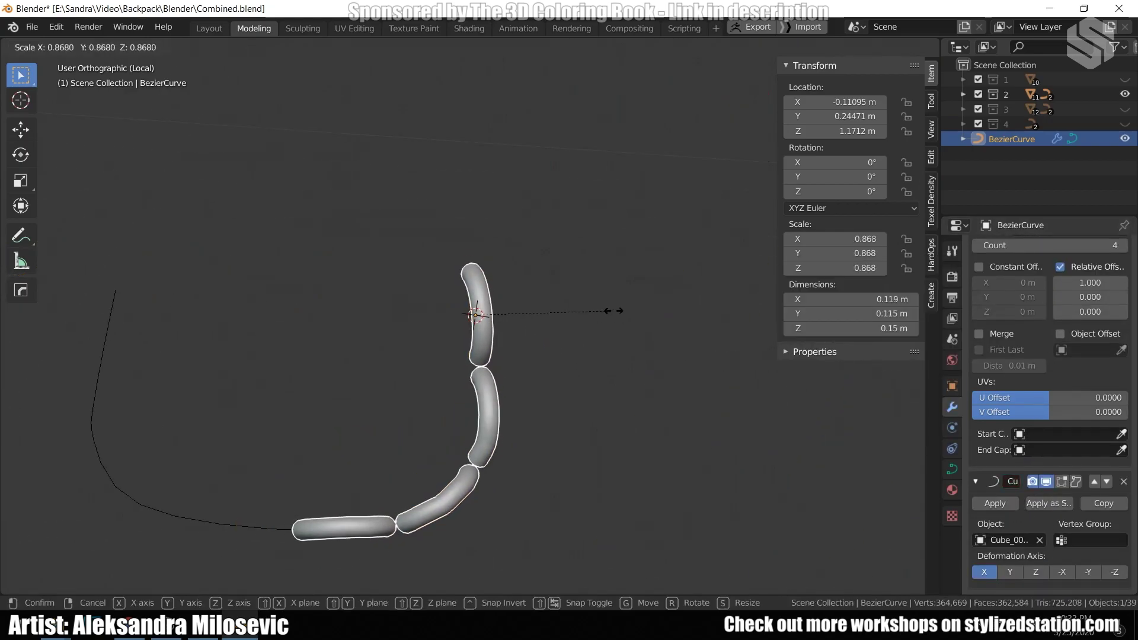
pyautogui.click(499, 348)
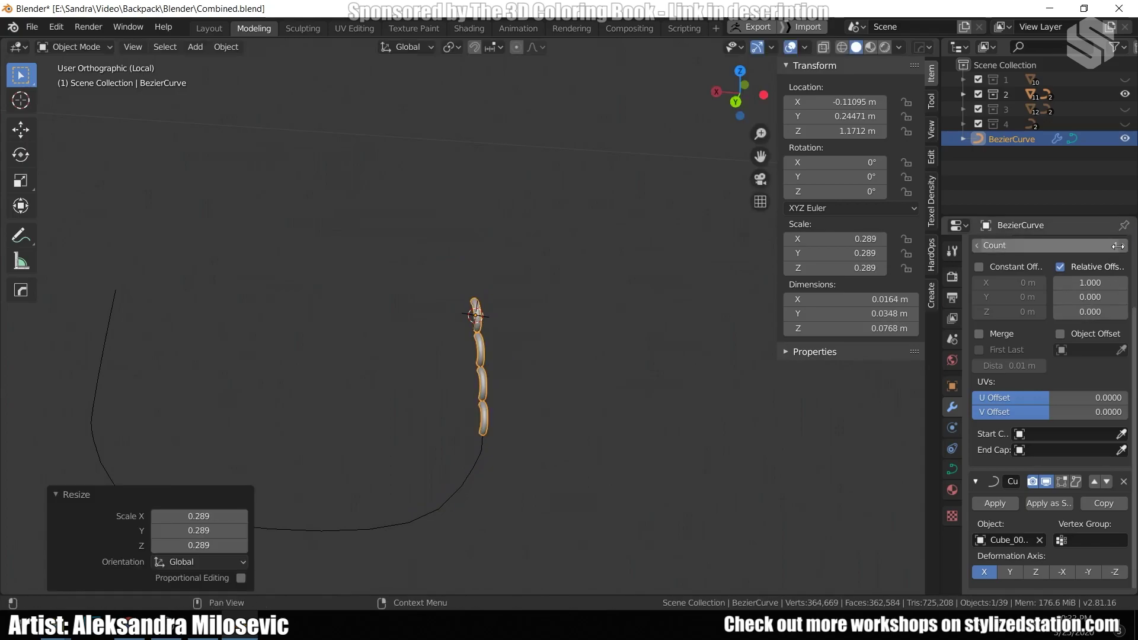
pyautogui.moveTo(1121, 245); pyautogui.dragTo(1128, 251)
pyautogui.moveTo(586, 388); pyautogui.dragTo(609, 335, button='middle')
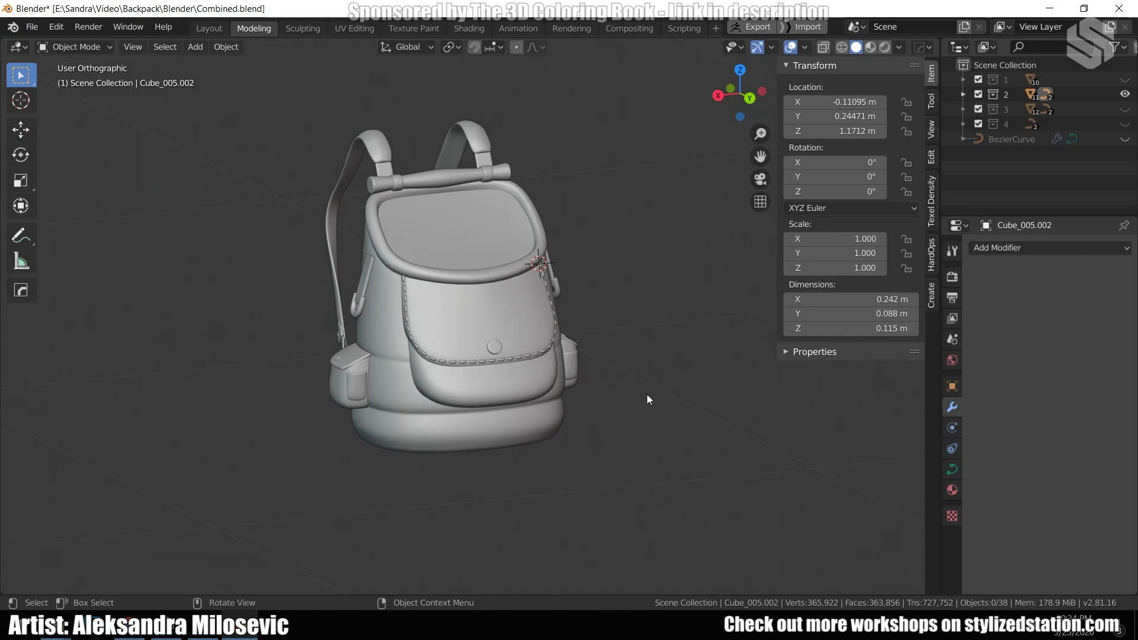
# Hide collection 2 and show collection 3's open-topped backpack, orbiting to inspect its straps
pyautogui.moveTo(646, 394); pyautogui.dragTo(599, 397, button='middle')
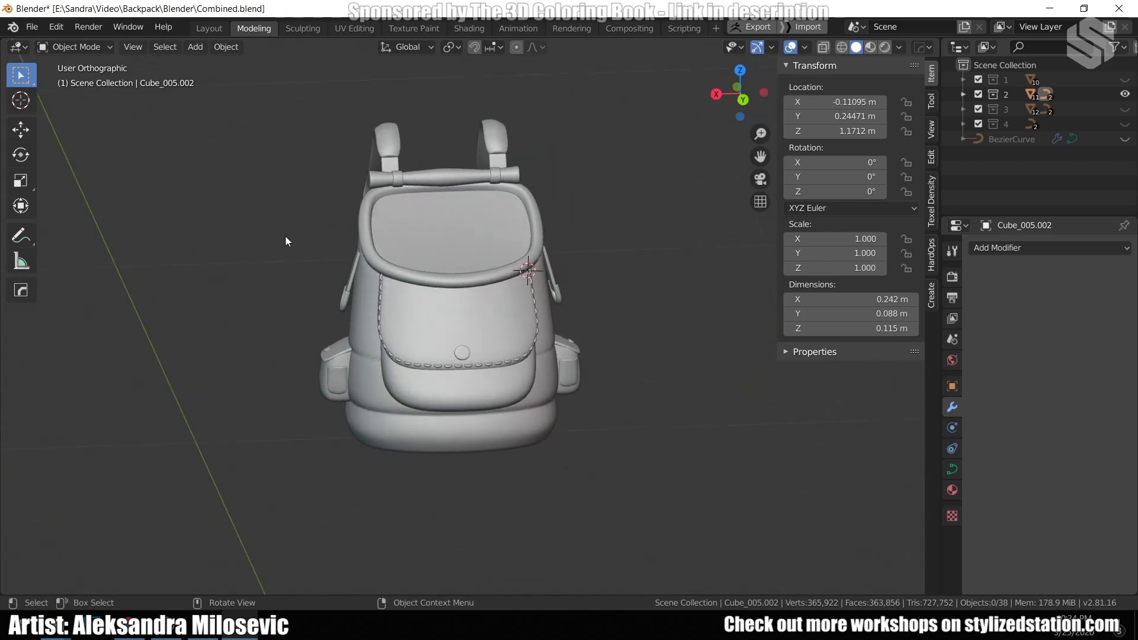
pyautogui.moveTo(314, 306); pyautogui.dragTo(882, 313, button='middle')
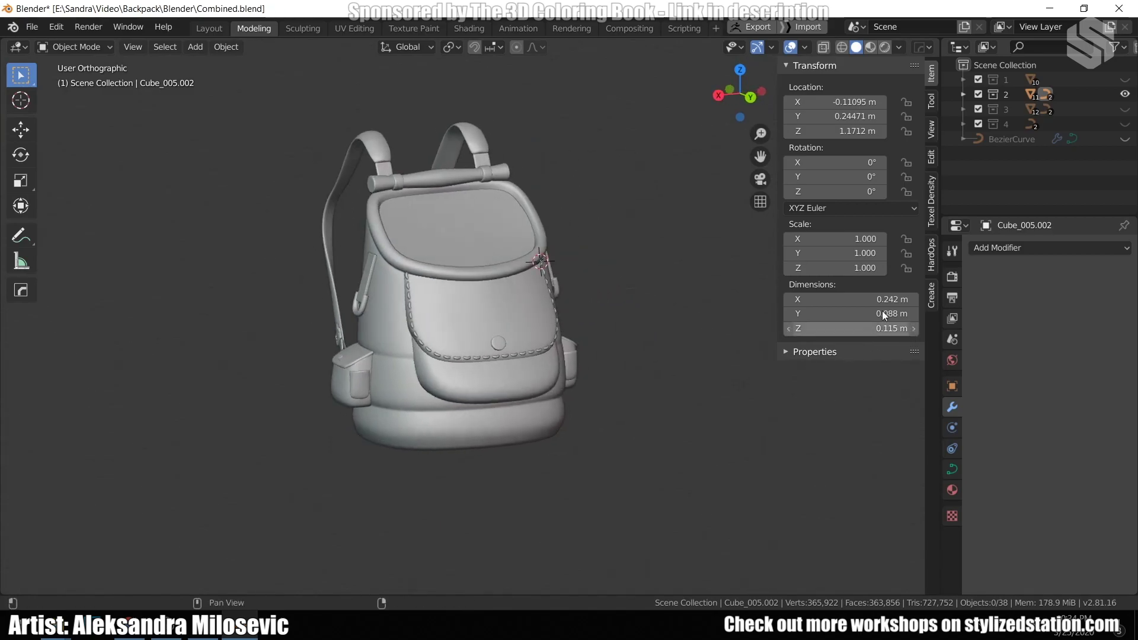
pyautogui.click(1124, 94)
pyautogui.click(1125, 109)
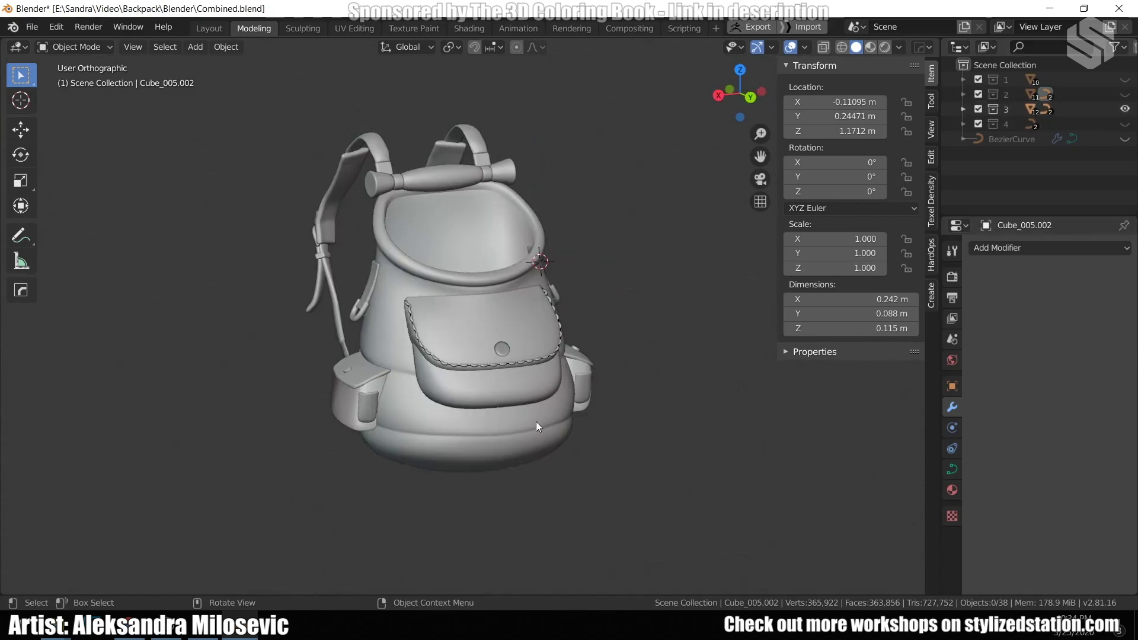
pyautogui.moveTo(539, 421); pyautogui.dragTo(514, 446, button='middle')
pyautogui.click(387, 336)
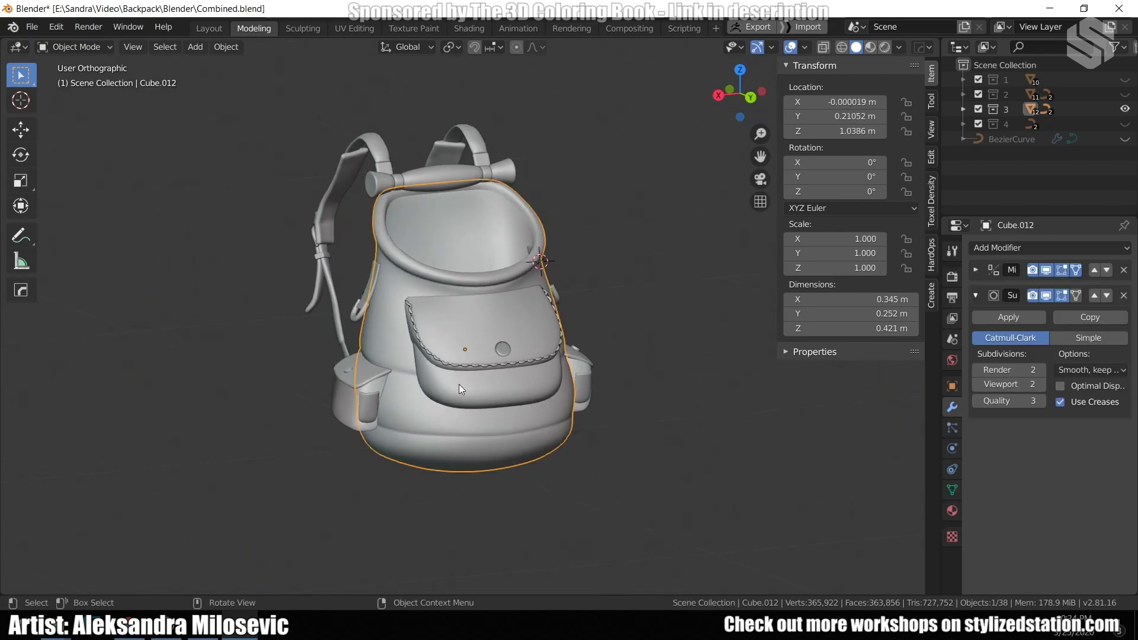
pyautogui.press('Tab')
pyautogui.scroll(2, 355, 391)
pyautogui.moveTo(356, 391); pyautogui.dragTo(468, 468, button='middle')
pyautogui.press('g')
pyautogui.press('z')
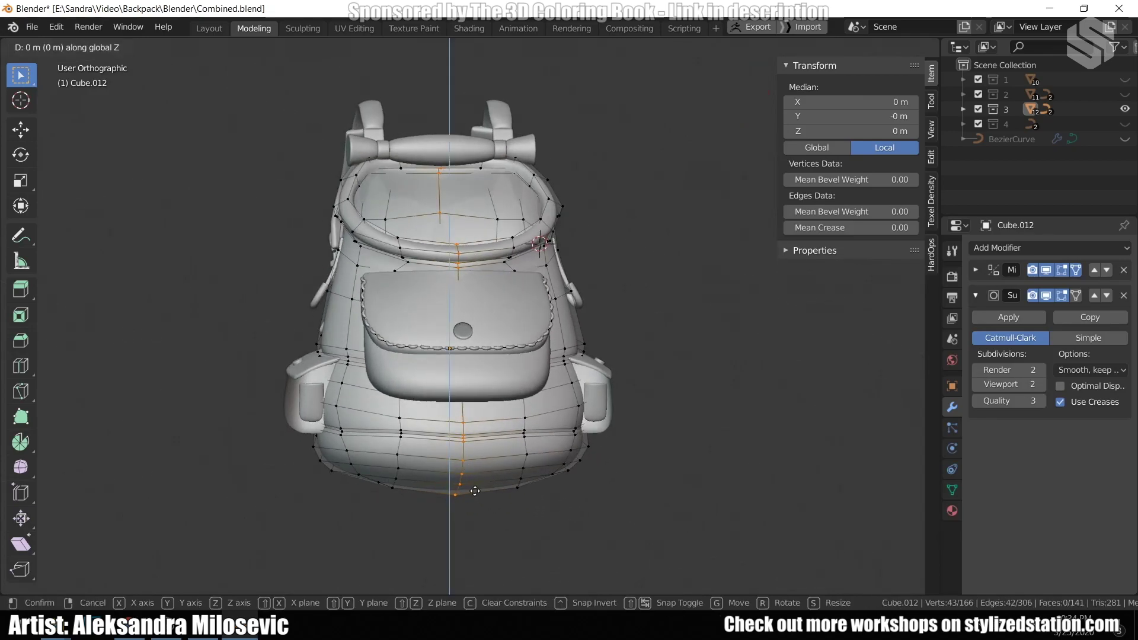
pyautogui.rightClick(470, 492)
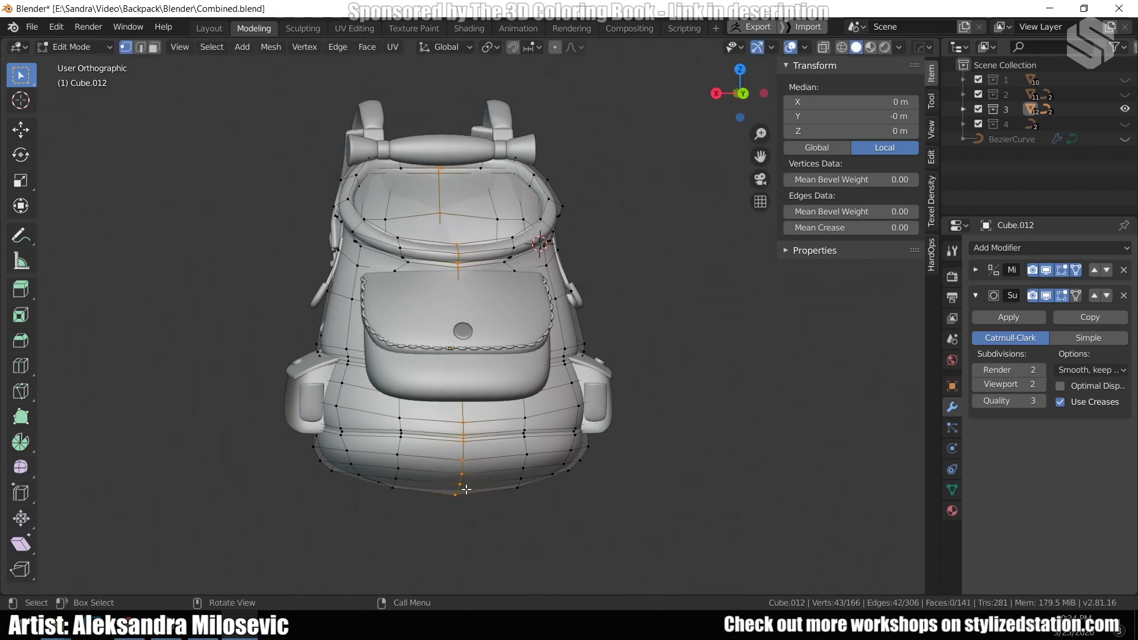
pyautogui.moveTo(471, 492); pyautogui.dragTo(286, 218, button='middle')
pyautogui.press('Tab')
pyautogui.scroll(2, 421, 439)
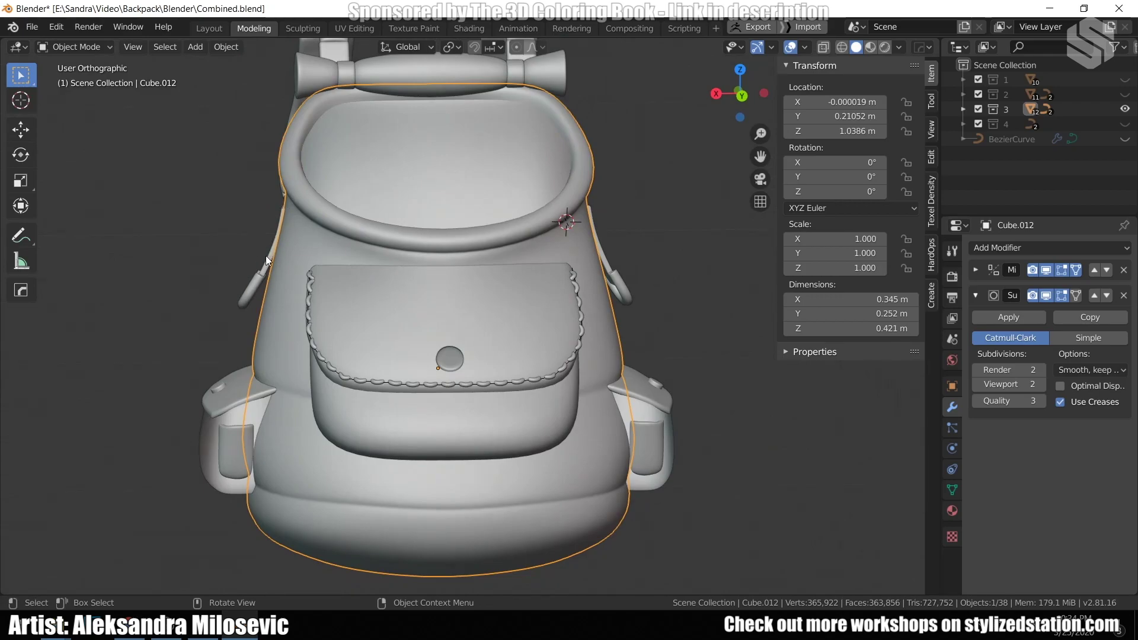
pyautogui.moveTo(289, 258); pyautogui.dragTo(472, 222, button='middle')
# Scale the top handle bar's middle edge loop to 1.08, then return to Object Mode
pyautogui.click(472, 222)
pyautogui.press('Tab')
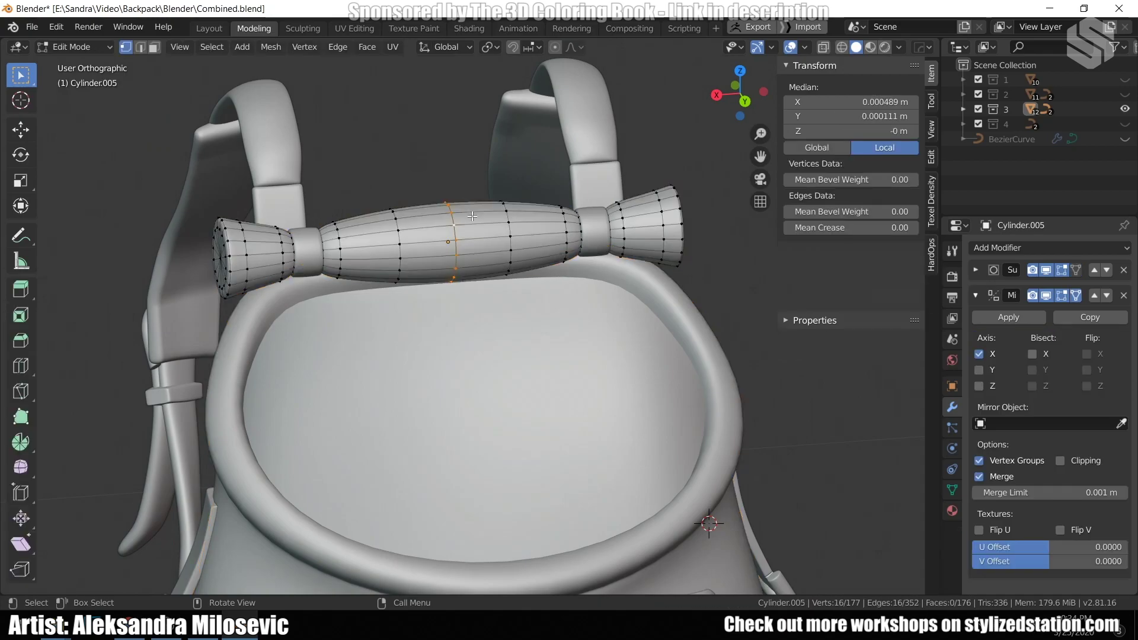
pyautogui.keyDown('alt'); pyautogui.click(472, 255); pyautogui.keyUp('alt')
pyautogui.press('s')
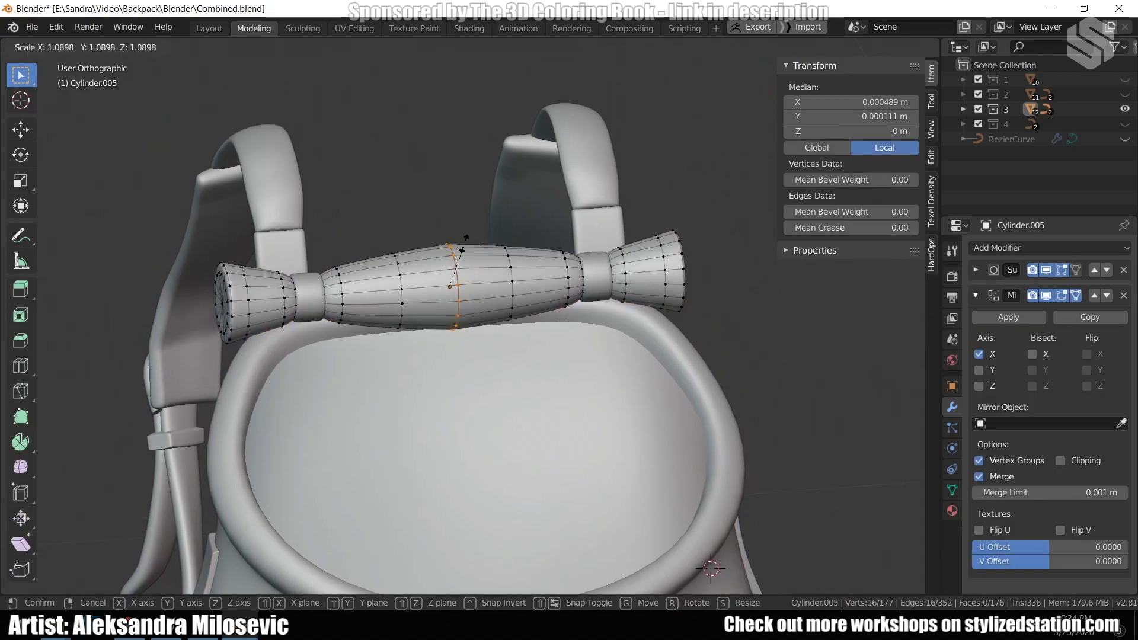
pyautogui.click(463, 240)
pyautogui.moveTo(464, 240); pyautogui.dragTo(308, 321, button='middle')
pyautogui.press('Tab')
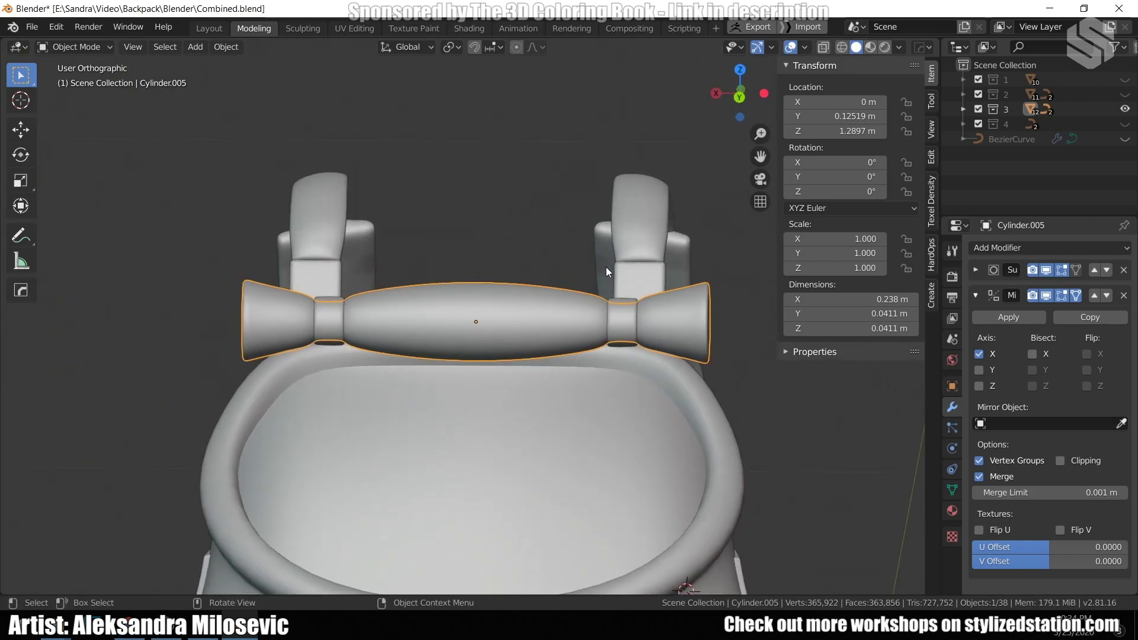
pyautogui.moveTo(442, 327); pyautogui.dragTo(315, 327, button='middle')
# Apply the handle bar's Mirror and Subdivision modifiers
pyautogui.press('KP_0')
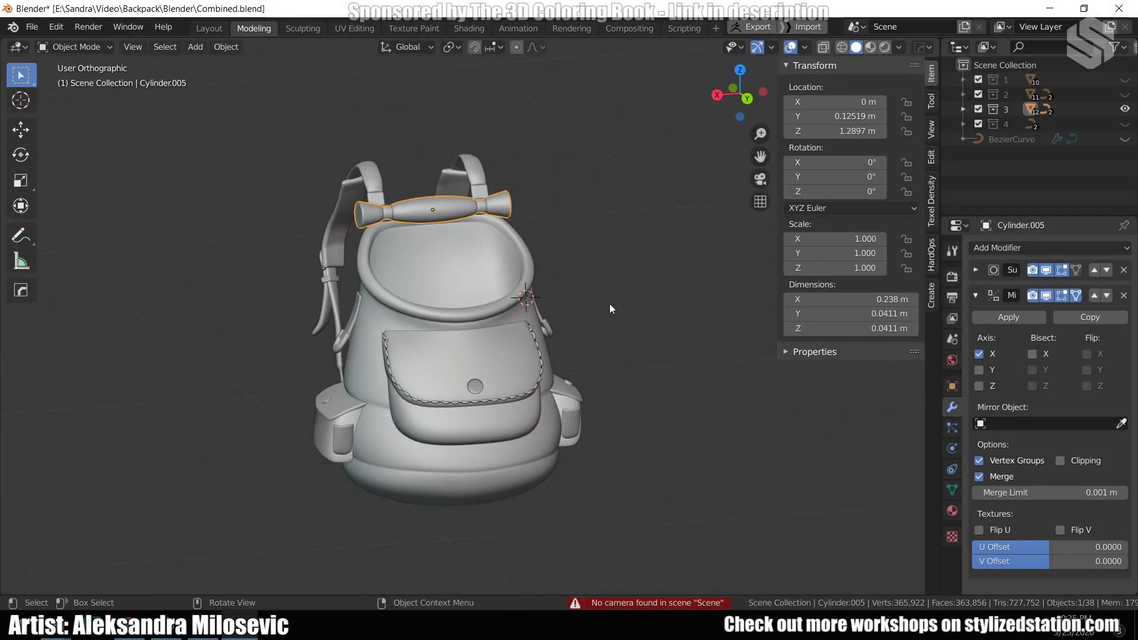
pyautogui.click(1020, 318)
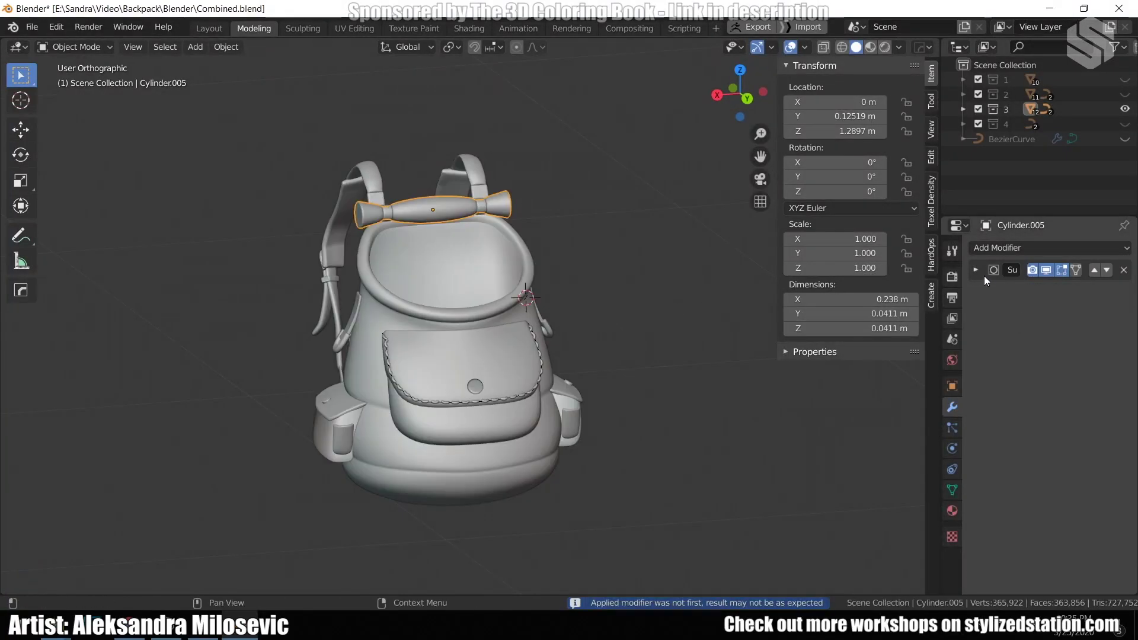
pyautogui.click(985, 274)
pyautogui.click(1020, 292)
# Apply the Subdivision modifiers on the round pocket button and the stitched pocket flap
pyautogui.click(476, 386)
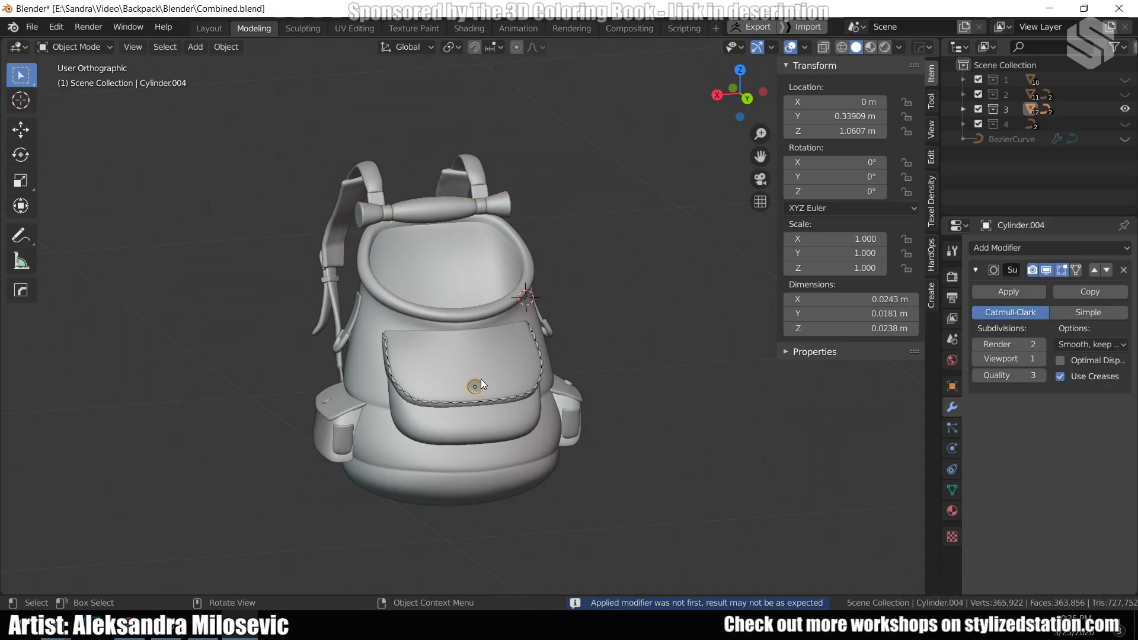
pyautogui.click(999, 298)
pyautogui.click(399, 350)
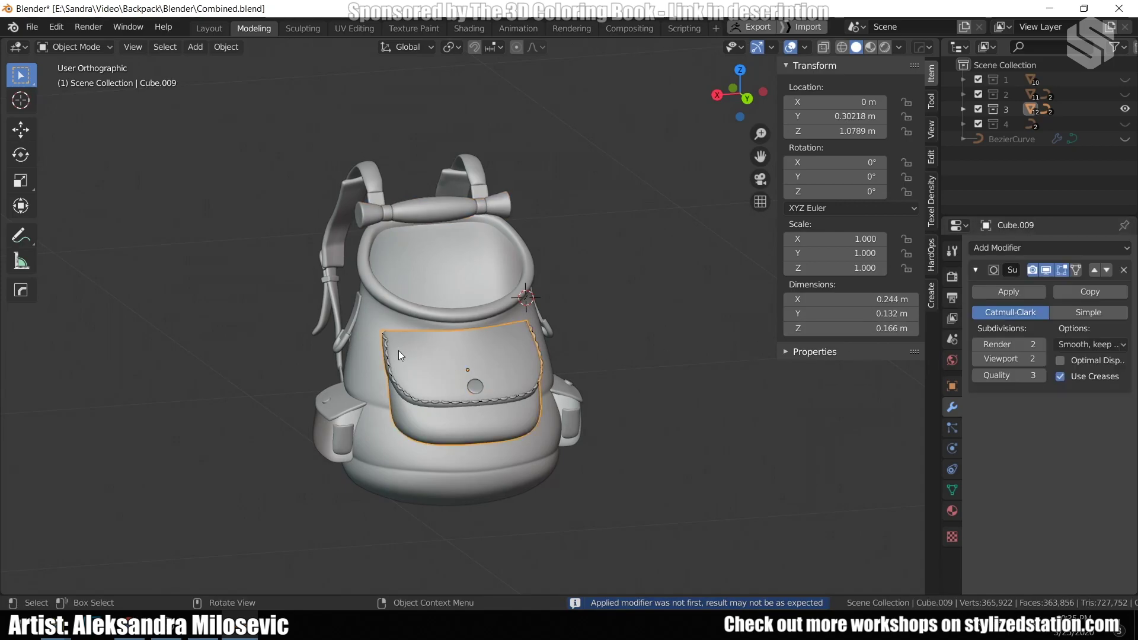
pyautogui.click(1019, 293)
pyautogui.moveTo(528, 388); pyautogui.dragTo(563, 325, button='middle')
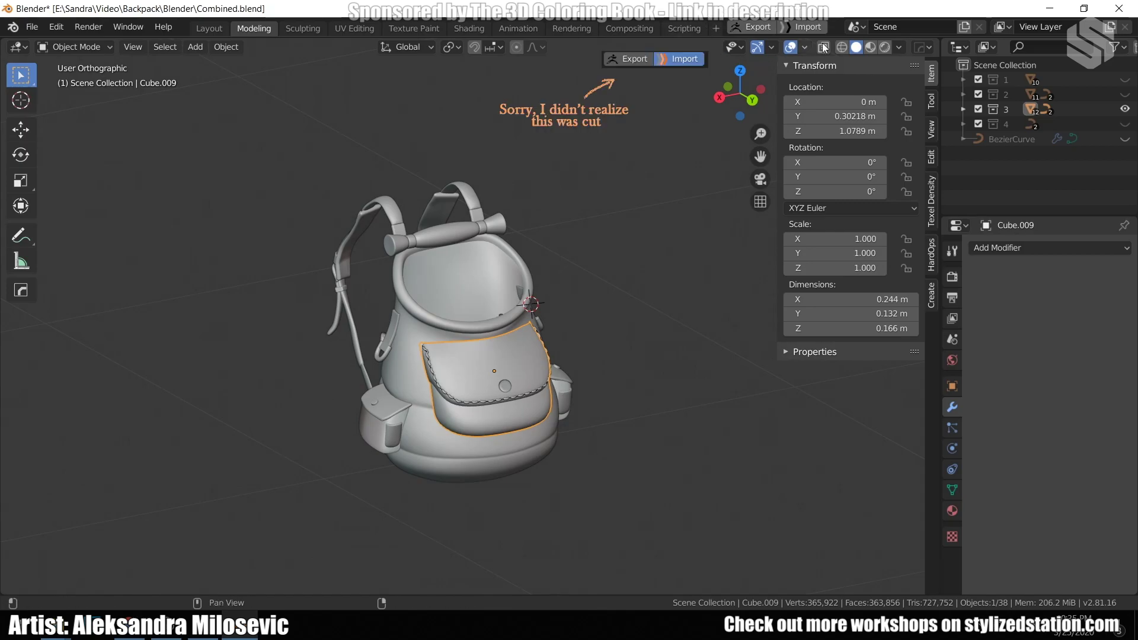
pyautogui.moveTo(642, 215)
pyautogui.mouseDown(button='middle')
pyautogui.moveTo(599, 214)
pyautogui.moveTo(627, 212)
pyautogui.mouseUp(button='middle')
pyautogui.scroll(3, 625, 212)
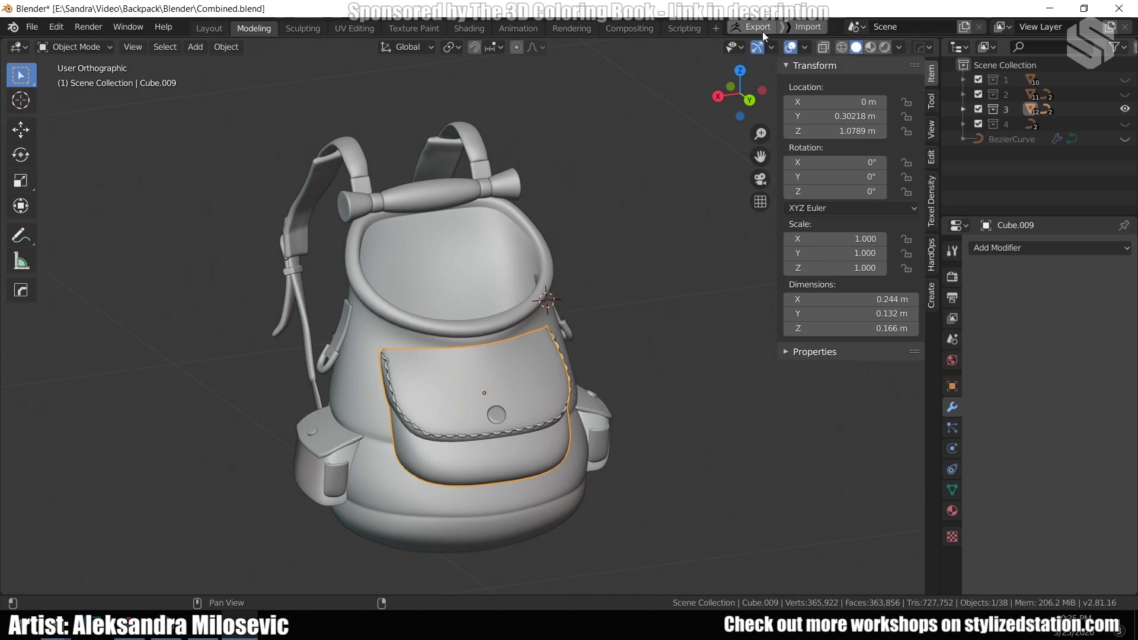
pyautogui.moveTo(594, 223); pyautogui.dragTo(617, 195, button='middle')
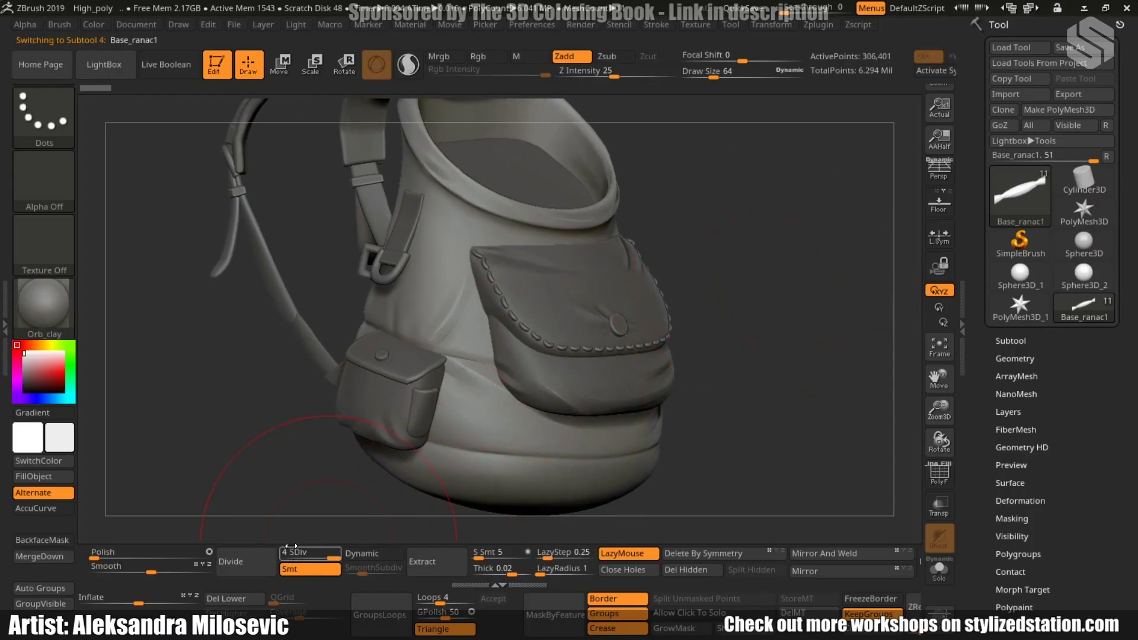
# Pick an O-named fold-sculpting brush and shrink its Draw Size to 10
pyautogui.moveTo(695, 344); pyautogui.dragTo(748, 321)
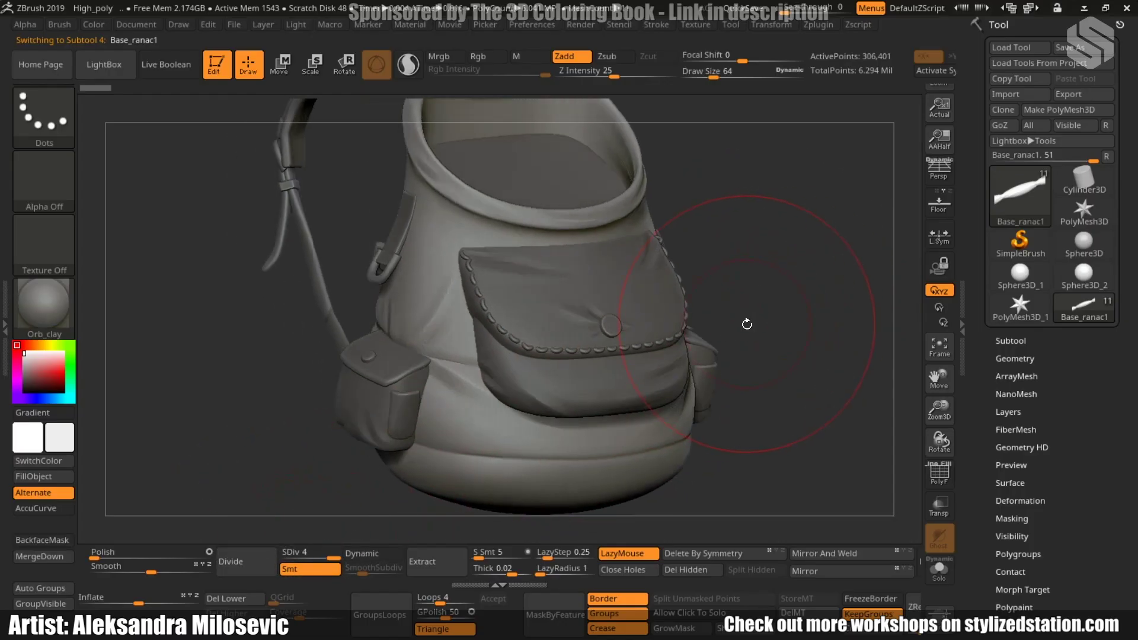
pyautogui.press('b')
pyautogui.press('o')
pyautogui.press('Escape')
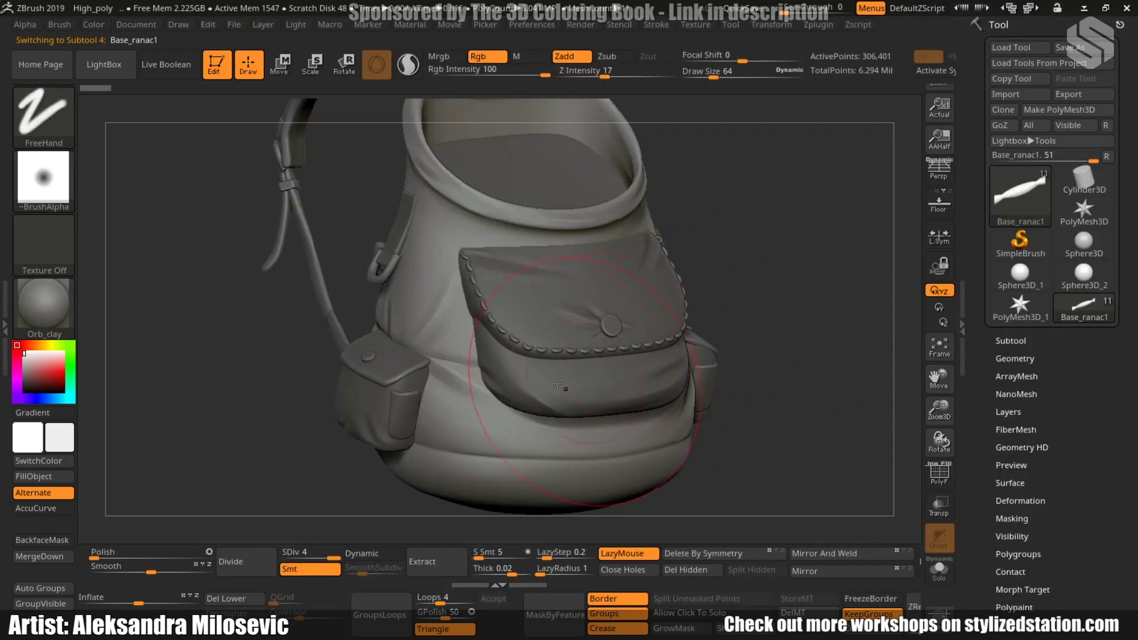
pyautogui.moveTo(409, 333); pyautogui.dragTo(373, 334, button='right')
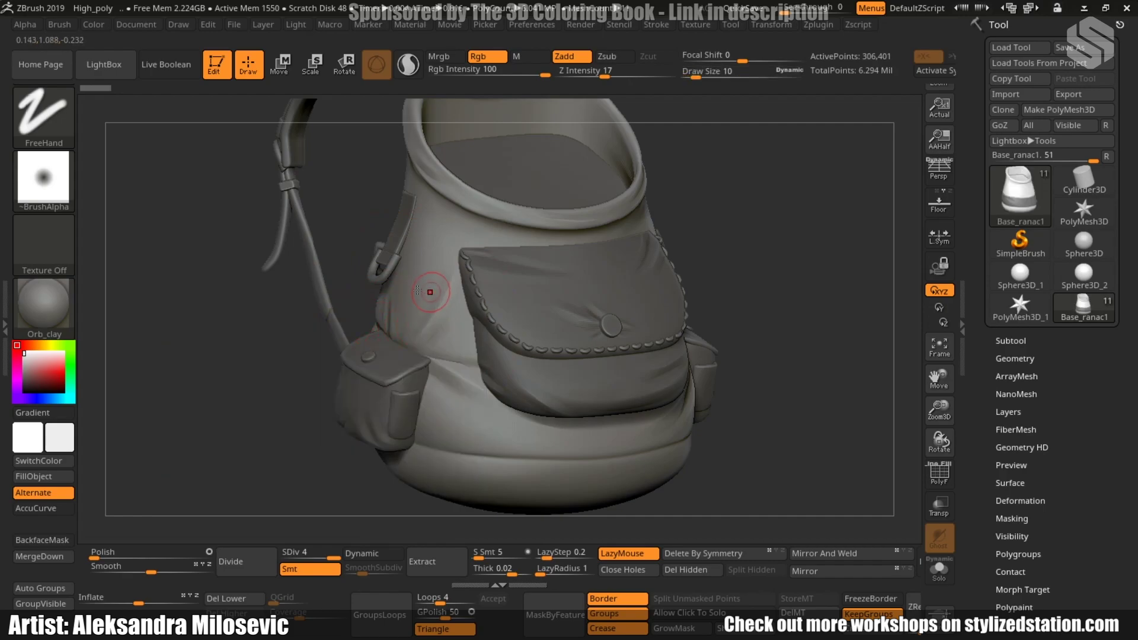
# Sculpt soft folds on the bag's side, switching between Smooth and the fold brush
pyautogui.moveTo(752, 259); pyautogui.dragTo(442, 352)
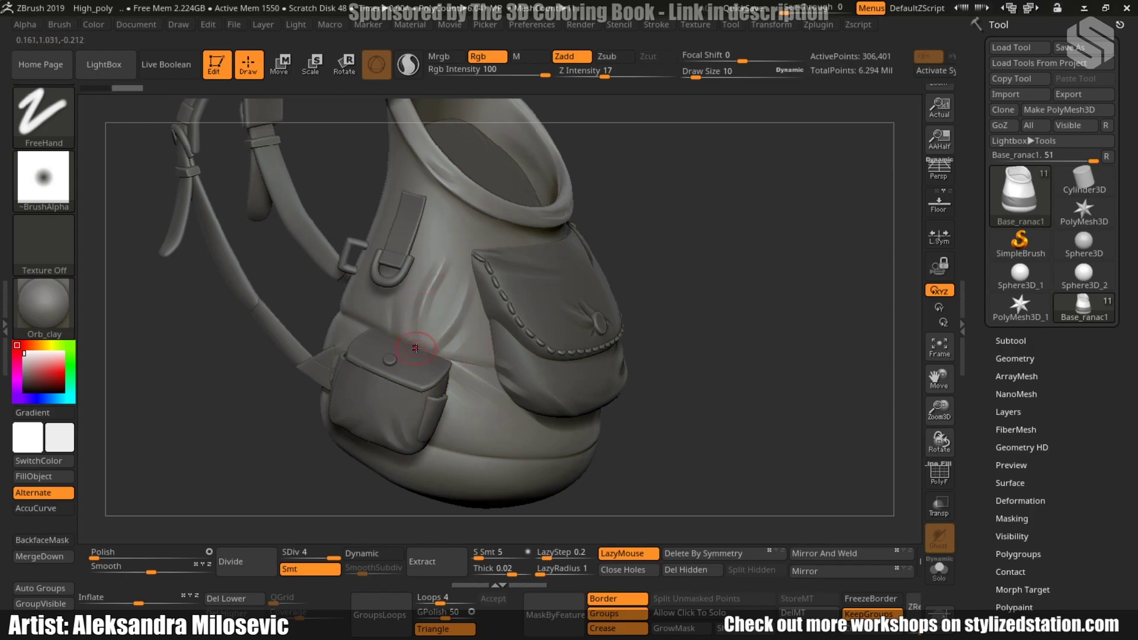
pyautogui.press('b')
pyautogui.press('d')
pyautogui.press('s')
pyautogui.press('b')
pyautogui.press('s')
pyautogui.press('t')
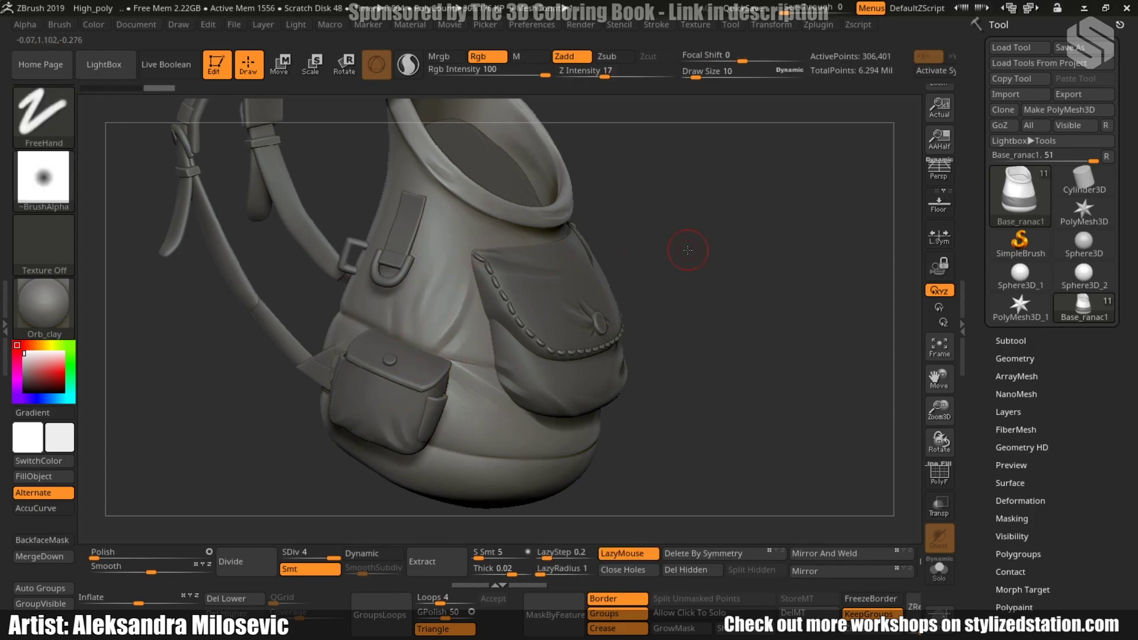
# Make the top handle piece Gornji_deo2 the active subtool
pyautogui.moveTo(688, 252)
pyautogui.mouseDown()
pyautogui.moveTo(716, 206)
pyautogui.moveTo(746, 368)
pyautogui.moveTo(754, 282)
pyautogui.moveTo(261, 264)
pyautogui.moveTo(331, 300)
pyautogui.moveTo(612, 266)
pyautogui.mouseUp()
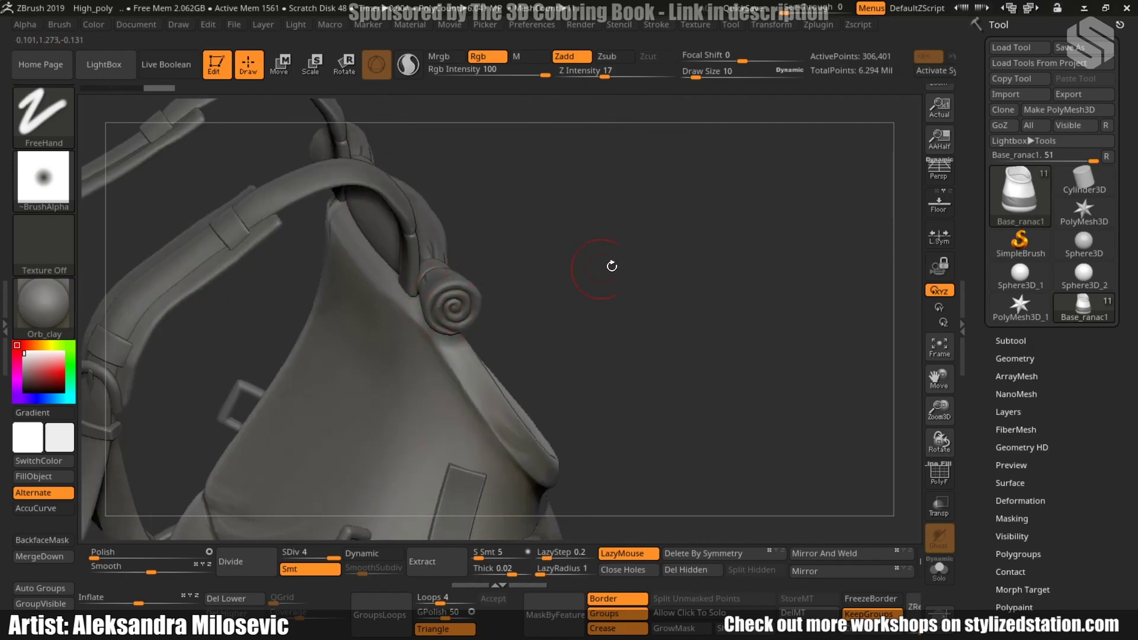
pyautogui.moveTo(519, 257)
pyautogui.mouseDown()
pyautogui.moveTo(510, 261)
pyautogui.moveTo(522, 264)
pyautogui.mouseUp()
pyautogui.keyDown('alt'); pyautogui.click(521, 264); pyautogui.keyUp('alt')
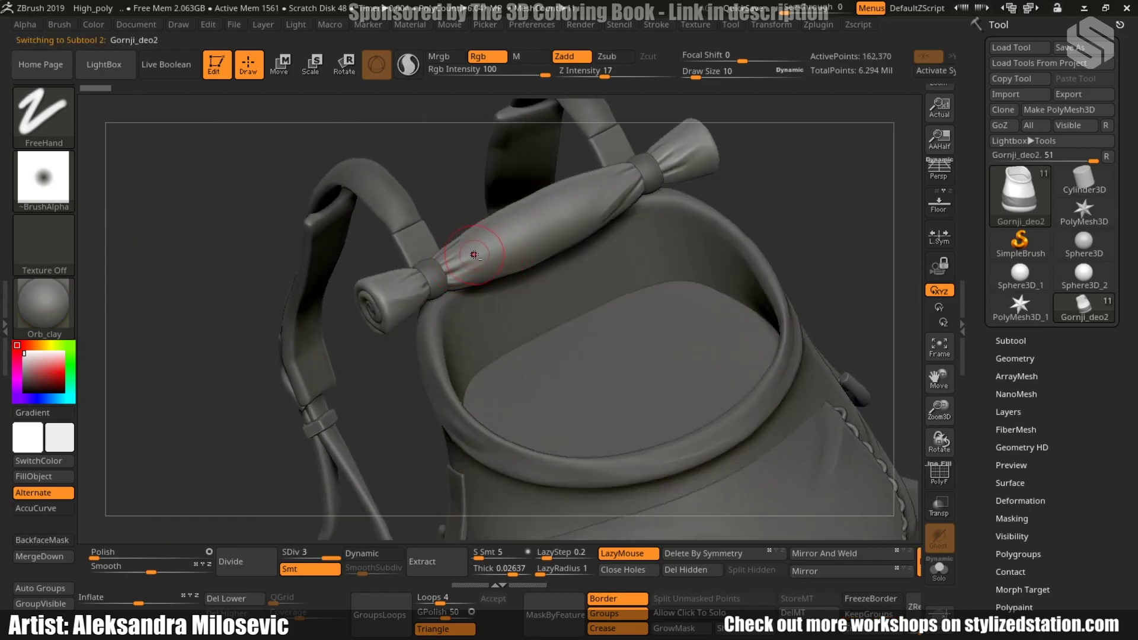
pyautogui.press('shift')
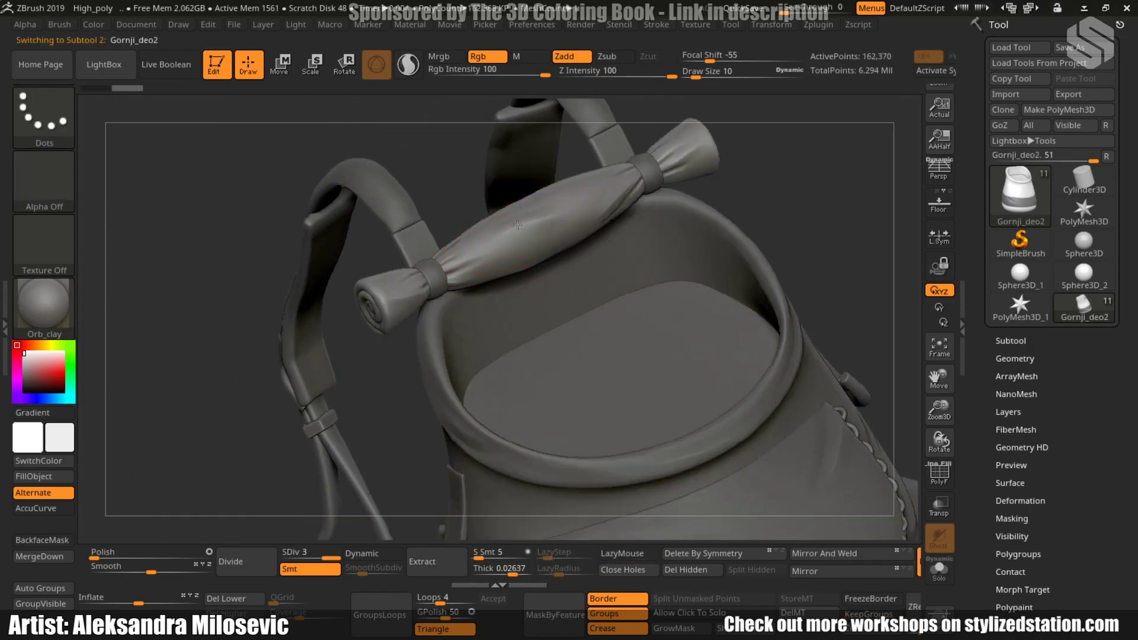
pyautogui.moveTo(357, 407); pyautogui.dragTo(397, 369)
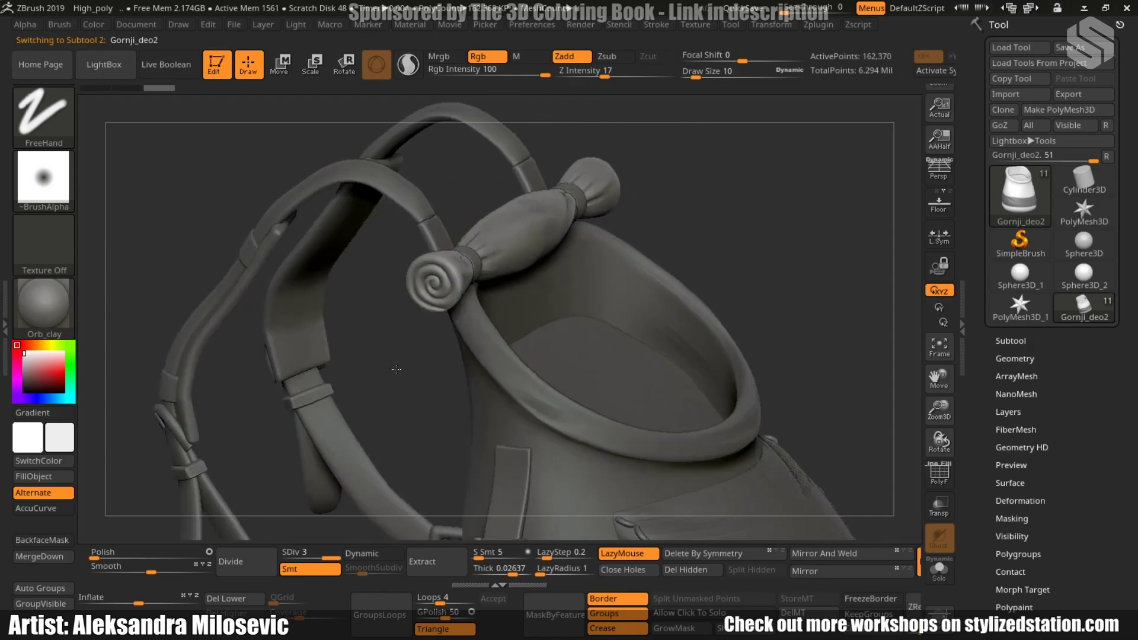